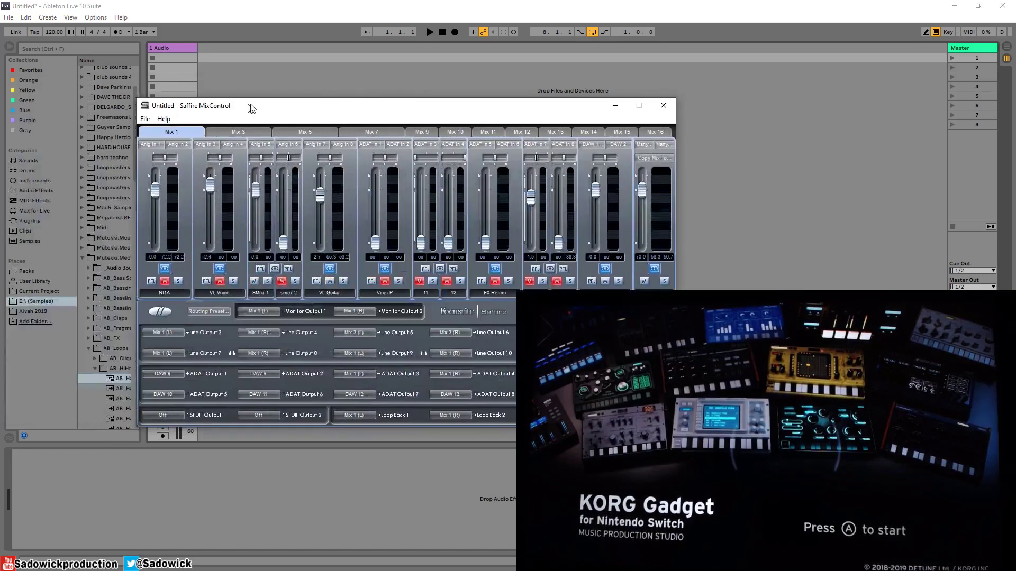
Reposition the Saffire MixControl window slightly and close it
drag(251, 108, 258, 107)
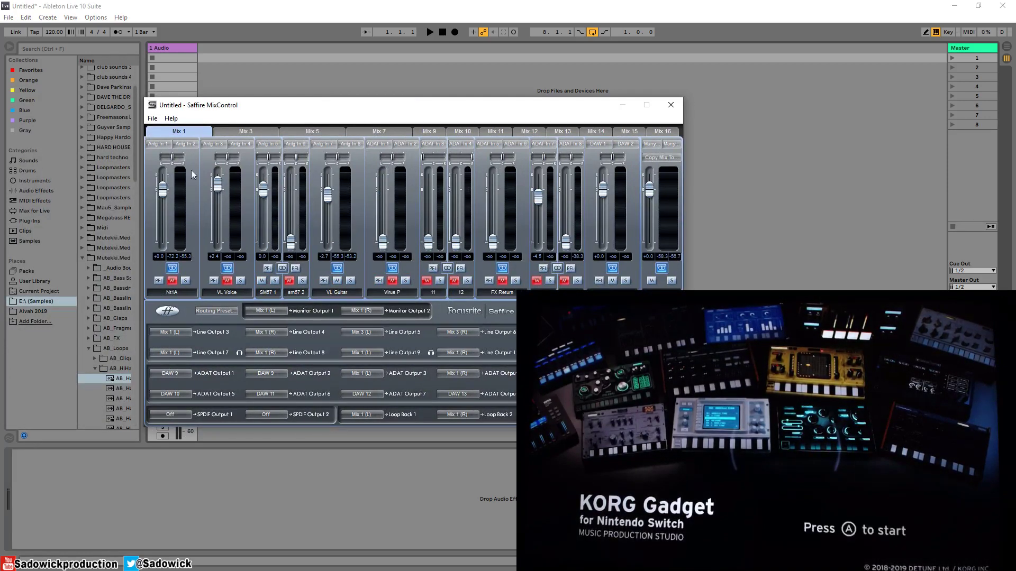
click(671, 105)
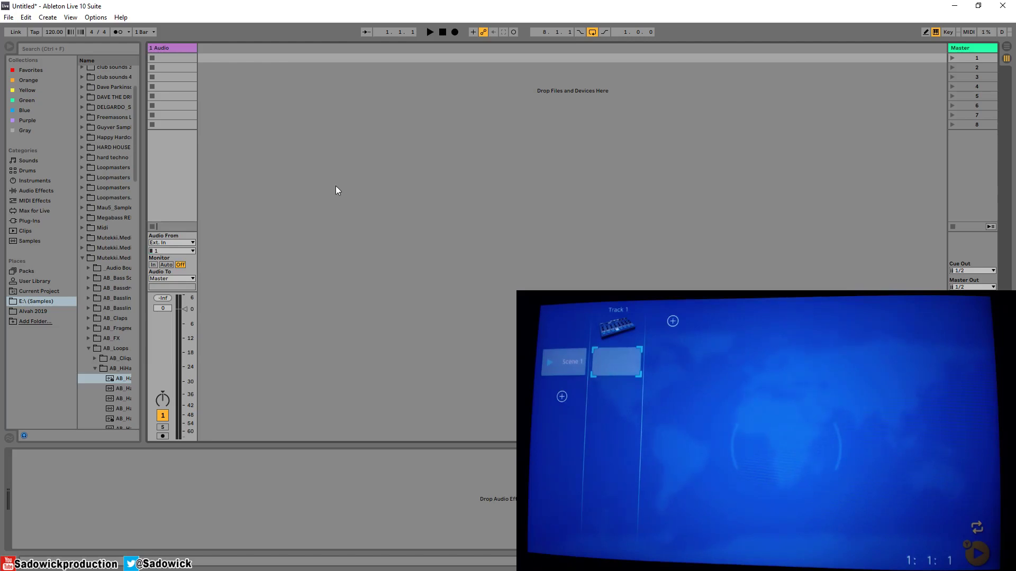
Insert a MIDI track ahead of the audio track and set the tempo to 127 BPM
click(182, 46)
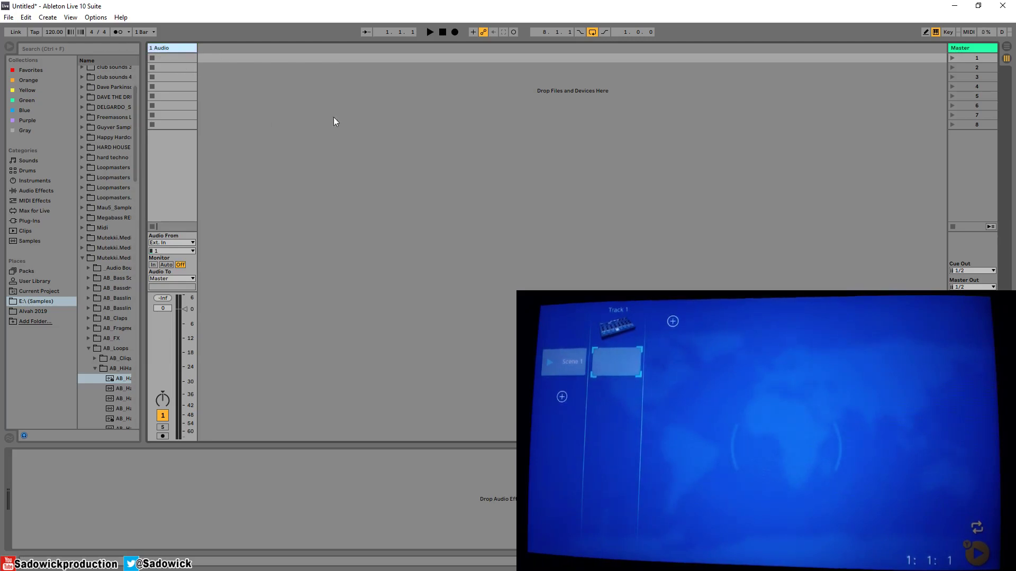
right_click(219, 83)
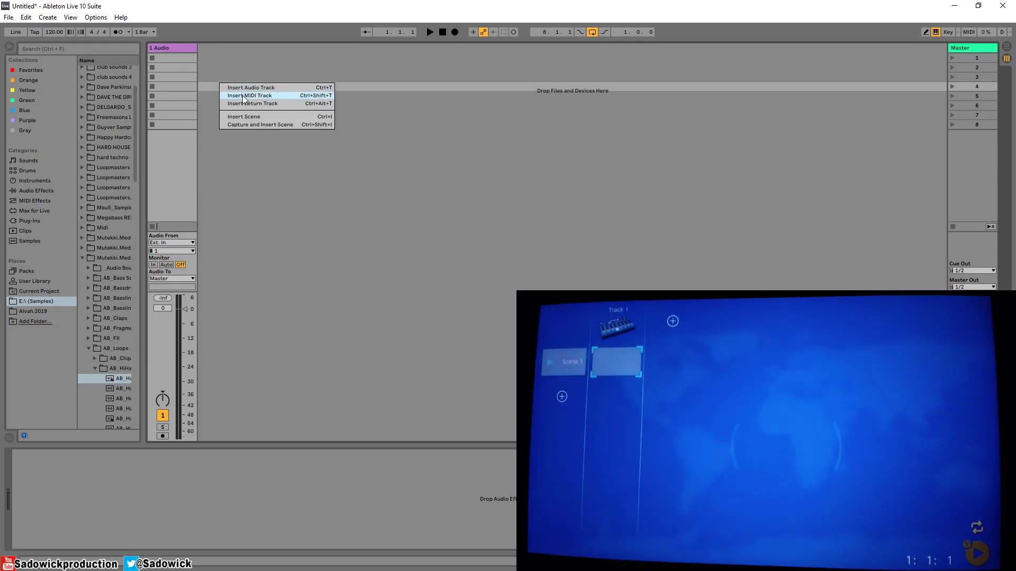
click(242, 96)
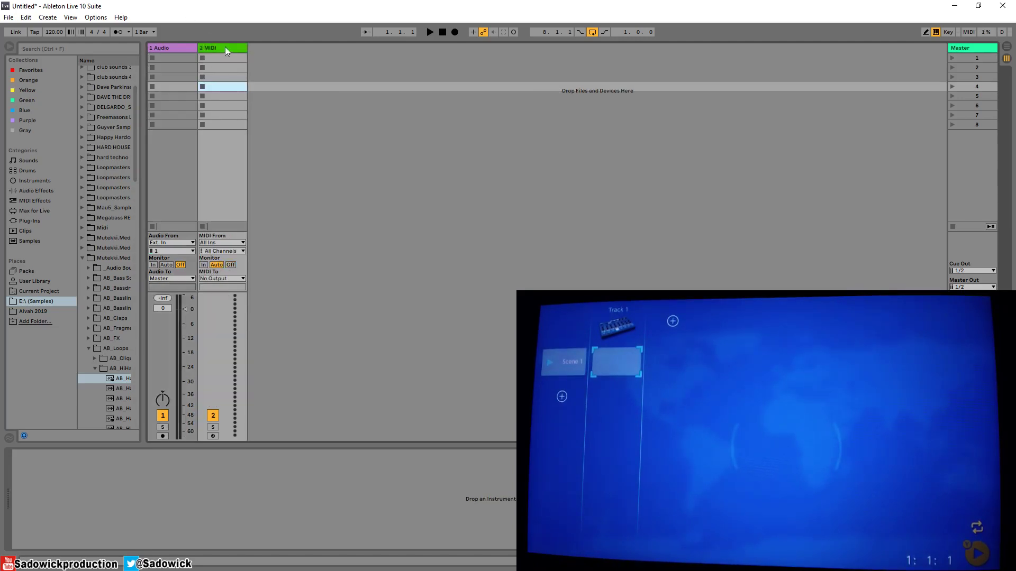
drag(170, 44, 169, 47)
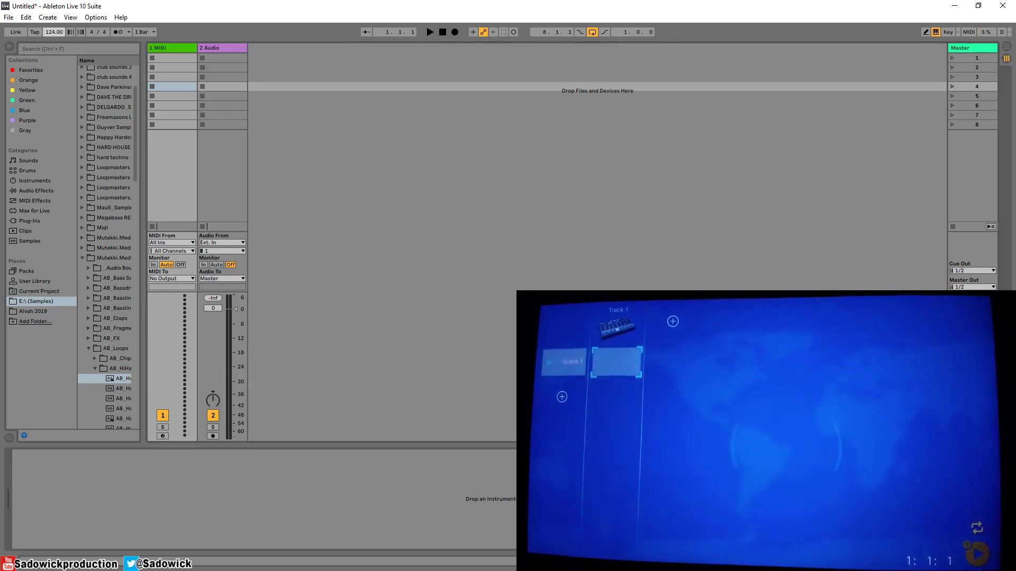
drag(54, 32, 54, 29)
Create an empty clip in the MIDI track's first slot and narrow the track to its minimum width
click(170, 59)
double_click(170, 58)
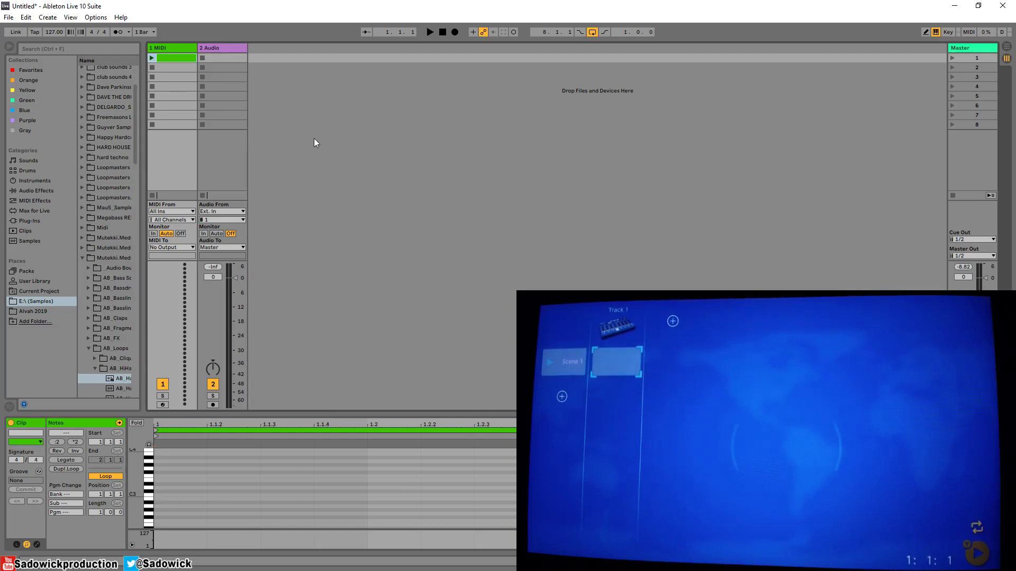
drag(197, 48, 159, 48)
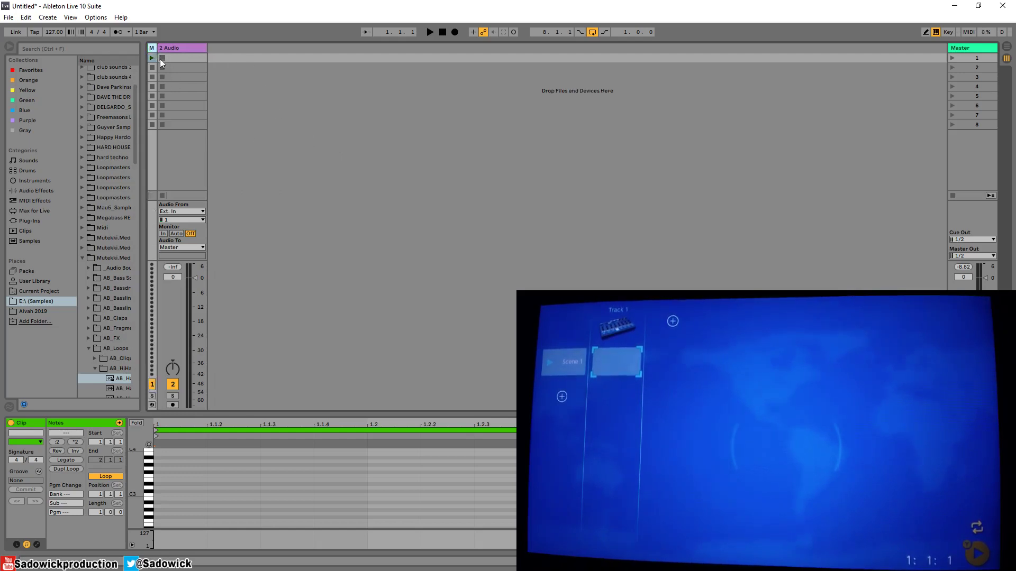
click(150, 57)
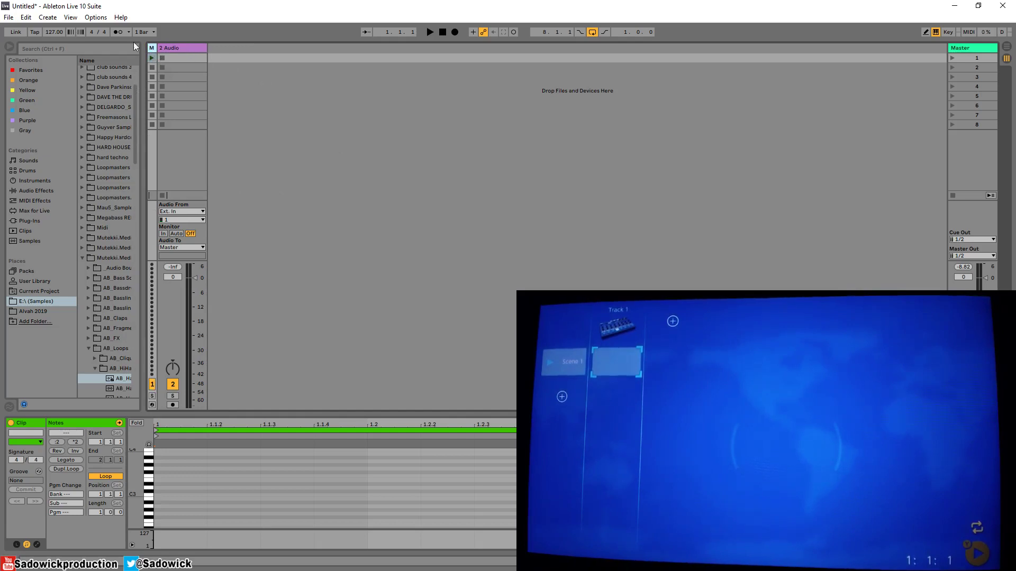
Set the audio track's external input to stereo channels 1/2 and its monitoring to In
click(183, 48)
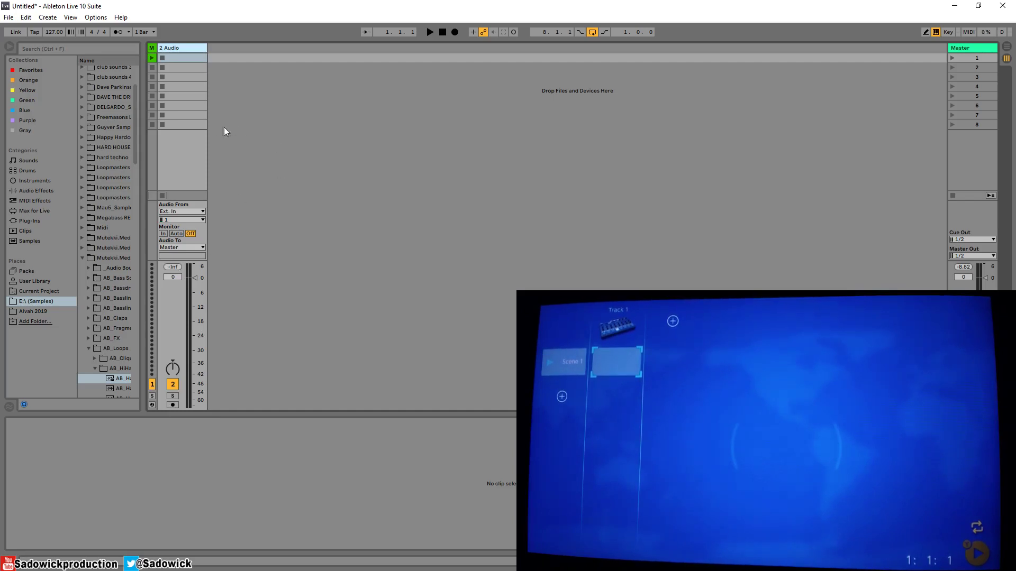
click(175, 212)
click(175, 219)
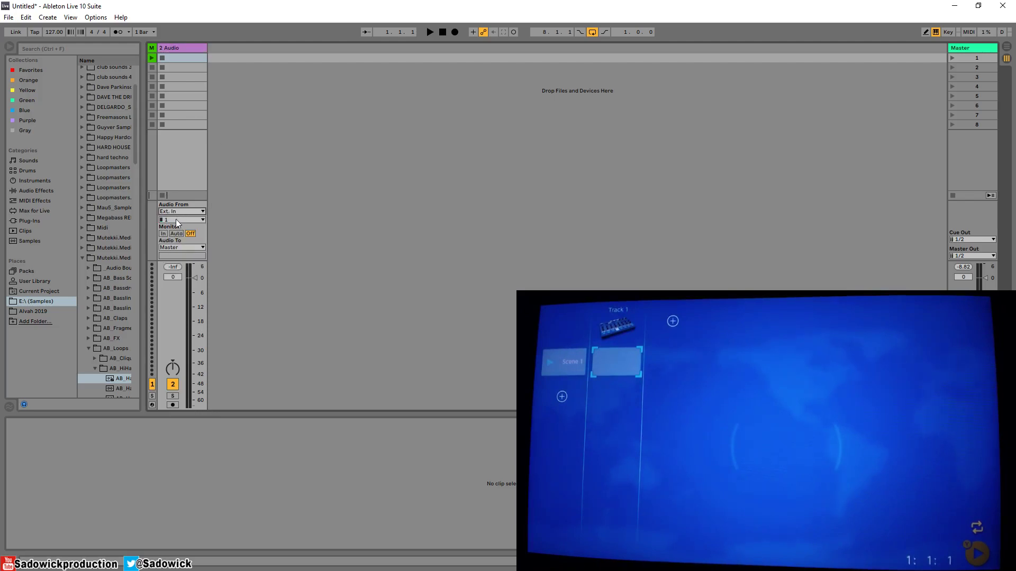
click(176, 220)
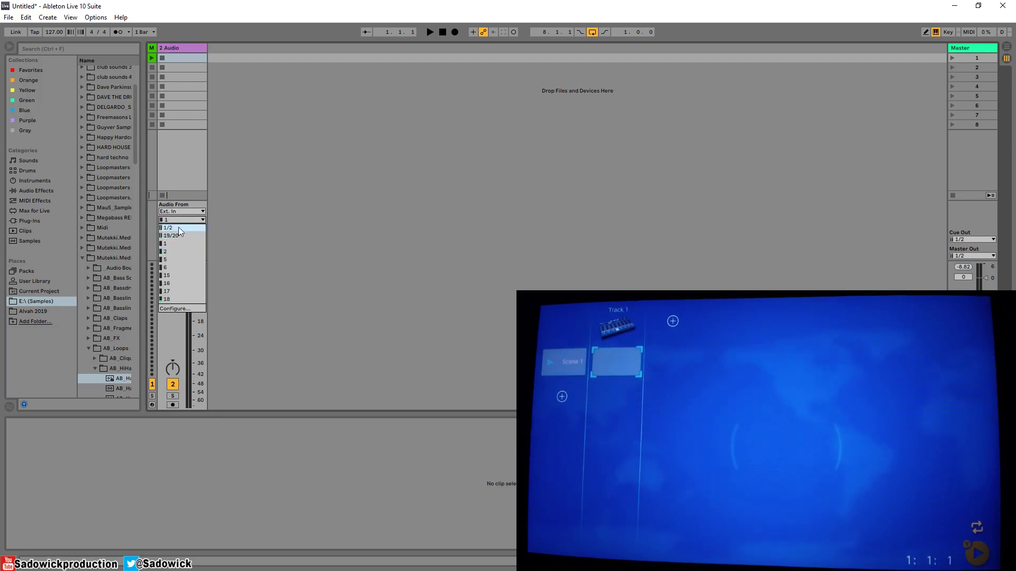
click(169, 228)
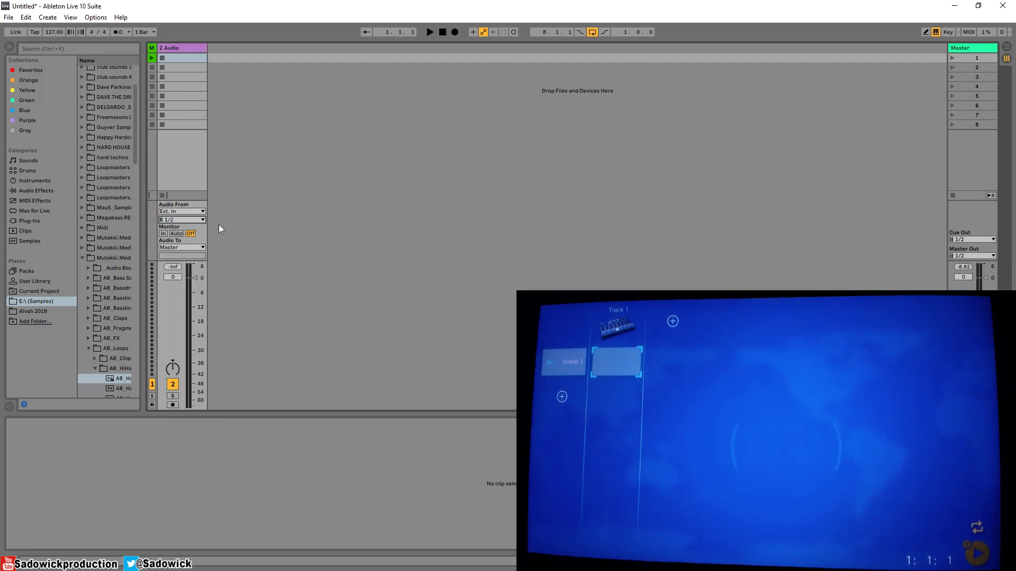
click(164, 233)
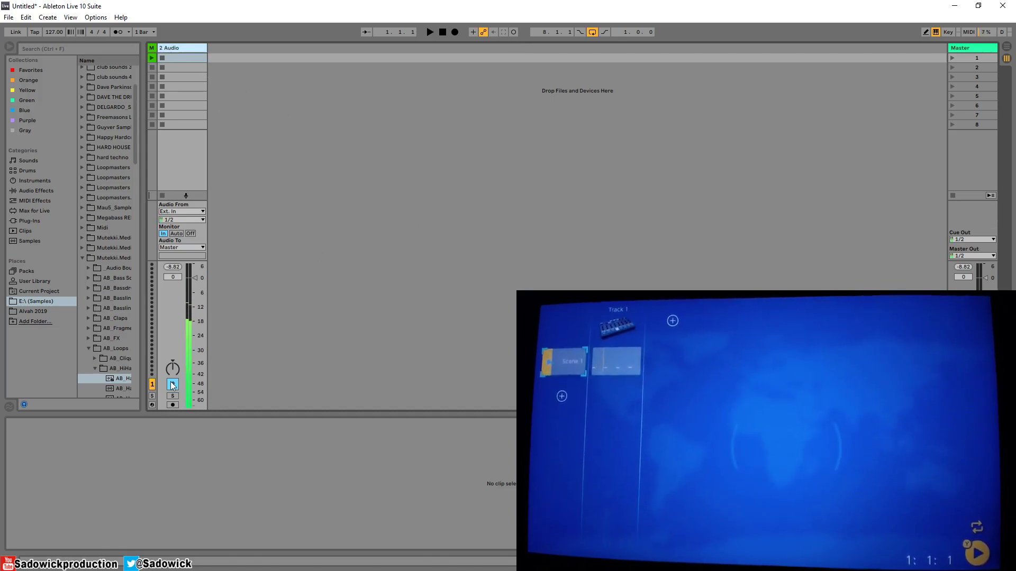
Turn on the metronome and start playback alongside the running KORG Gadget scene
click(293, 260)
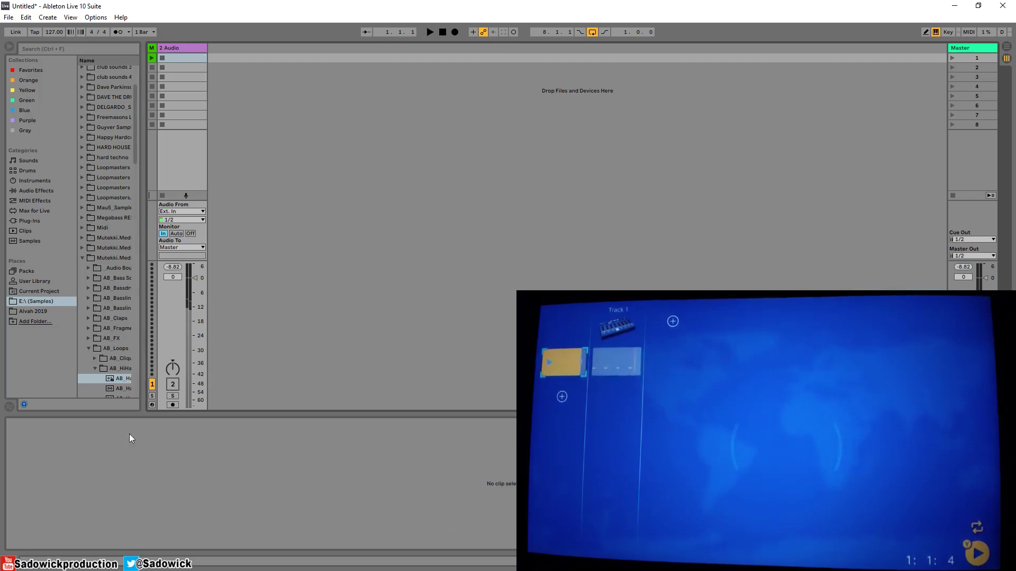
click(118, 32)
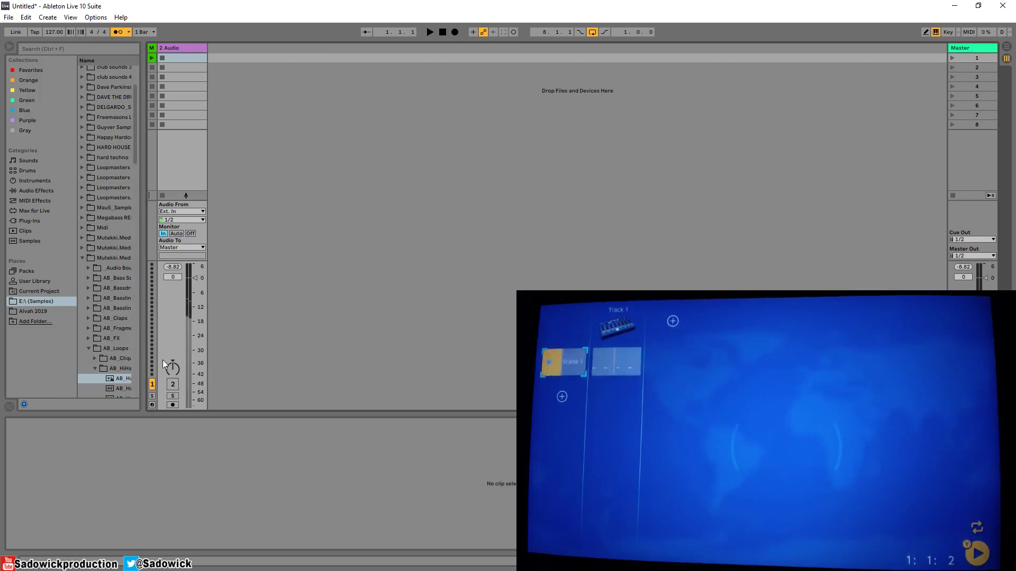
click(430, 32)
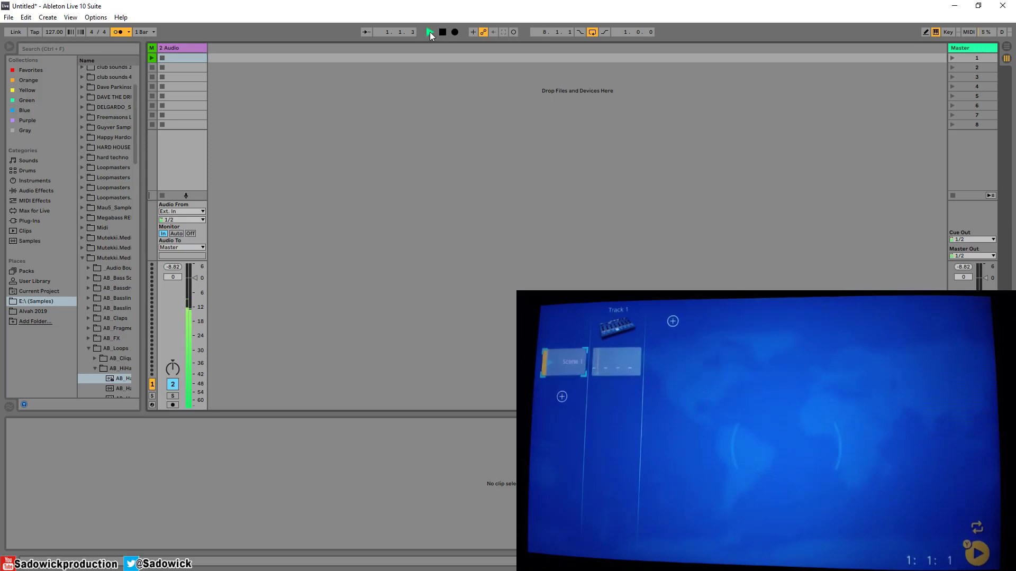
Nudge the tempo down and up repeatedly to align playback with the incoming KORG Gadget beat
click(71, 32)
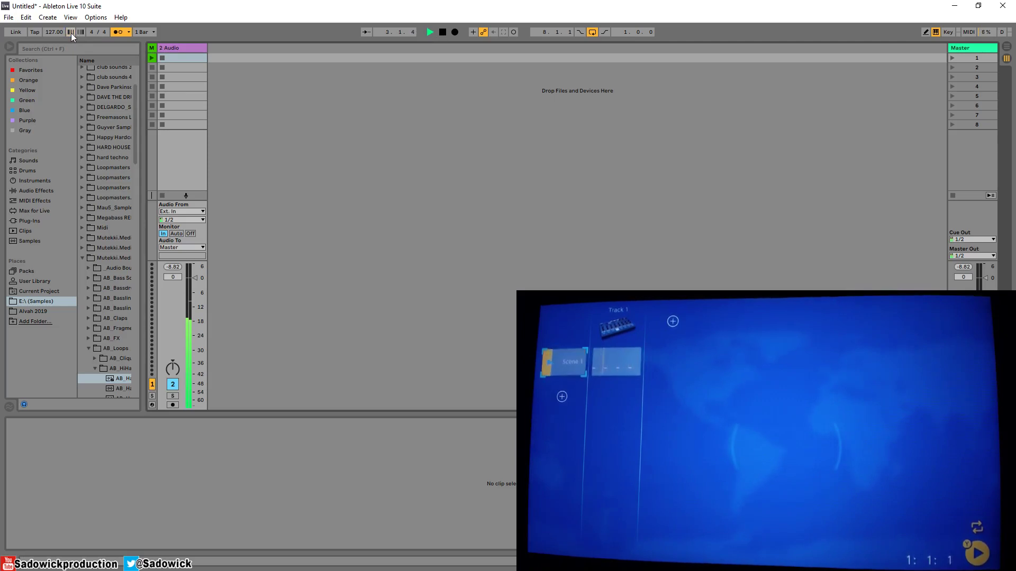
click(81, 32)
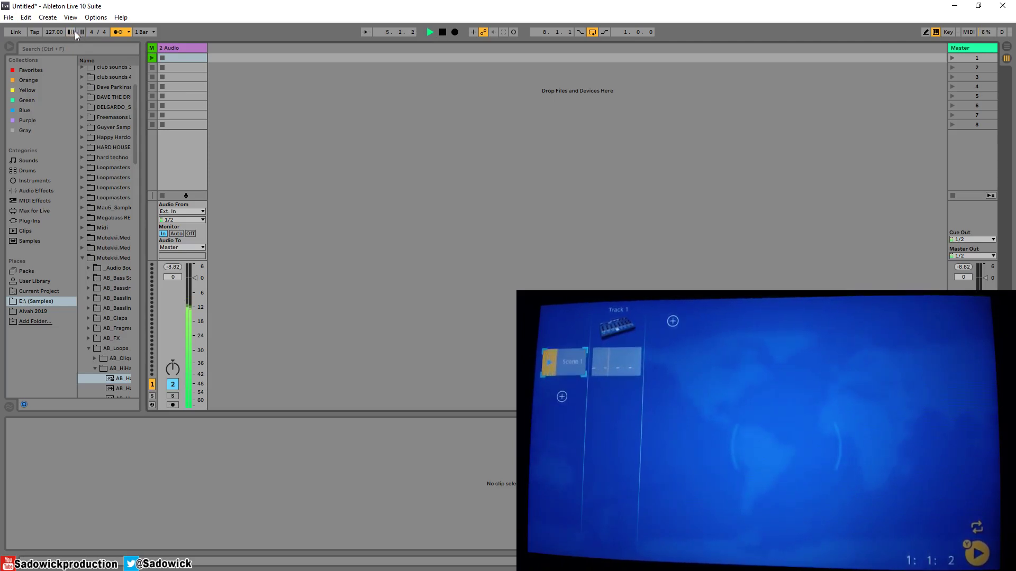
click(81, 32)
click(72, 32)
click(73, 33)
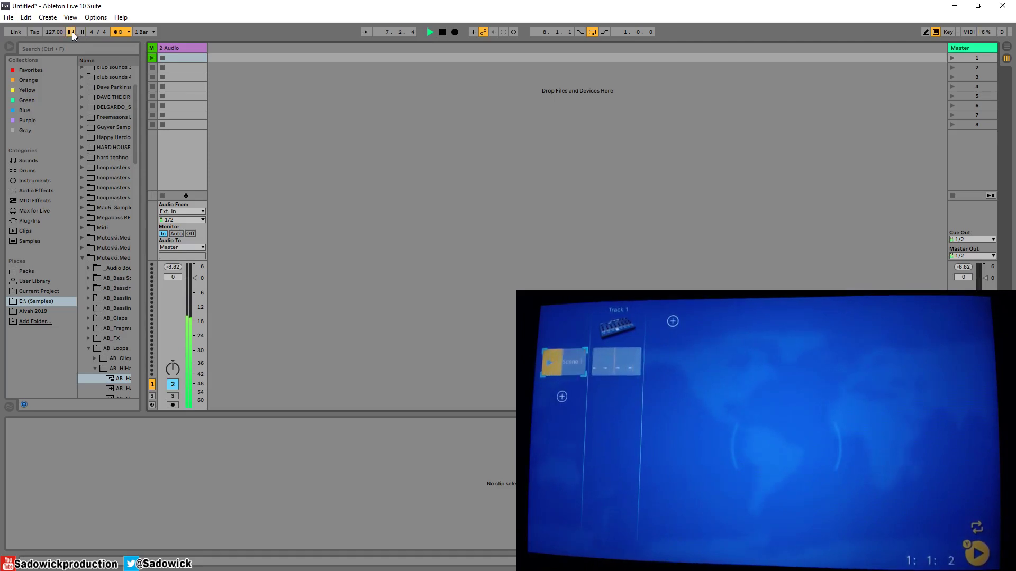
click(80, 32)
click(80, 32)
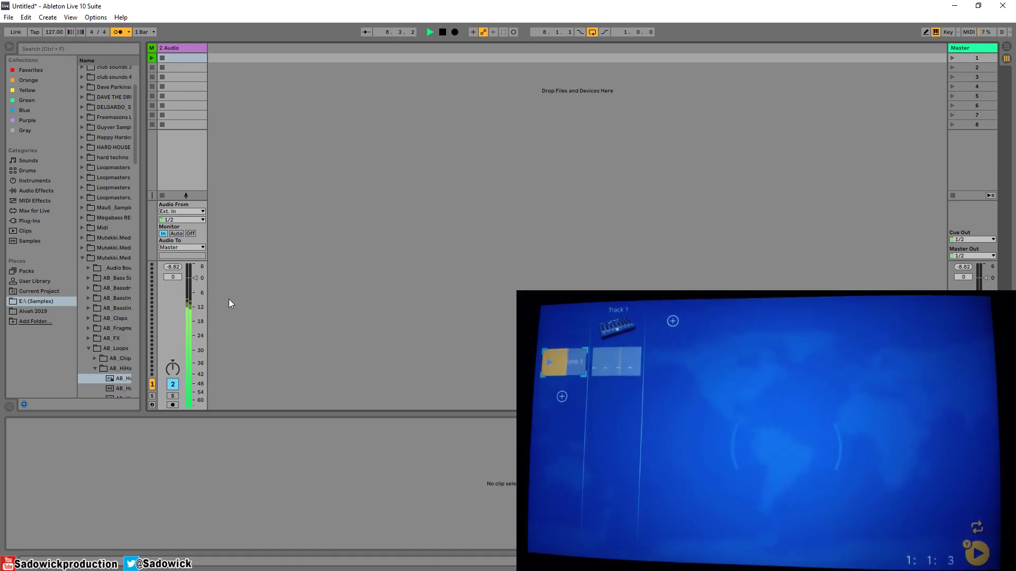
Mute the external input track, widen the browser and add AB_HatLoop 1.wav as a clip on a new audio track
click(173, 384)
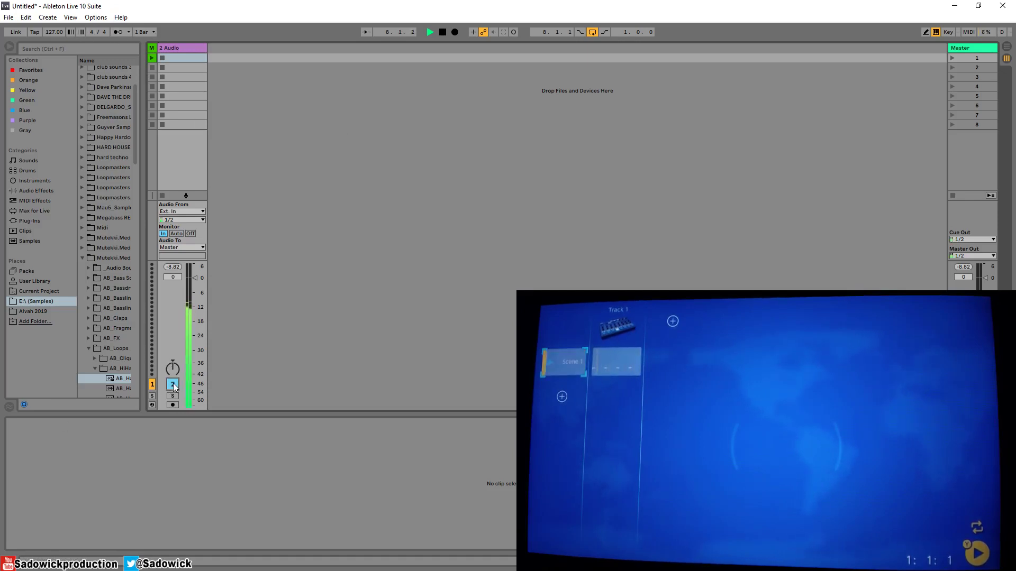
drag(149, 334, 179, 335)
drag(130, 380, 263, 58)
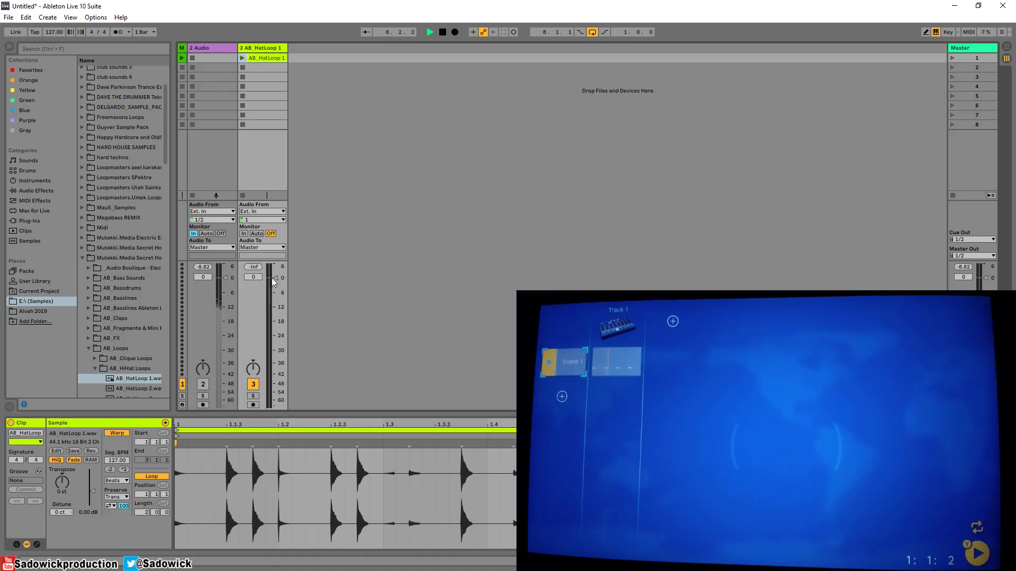
Lower the hat loop track to about -11.4 dB and launch its clip with the external input track unmuted
drag(273, 282, 273, 311)
click(204, 383)
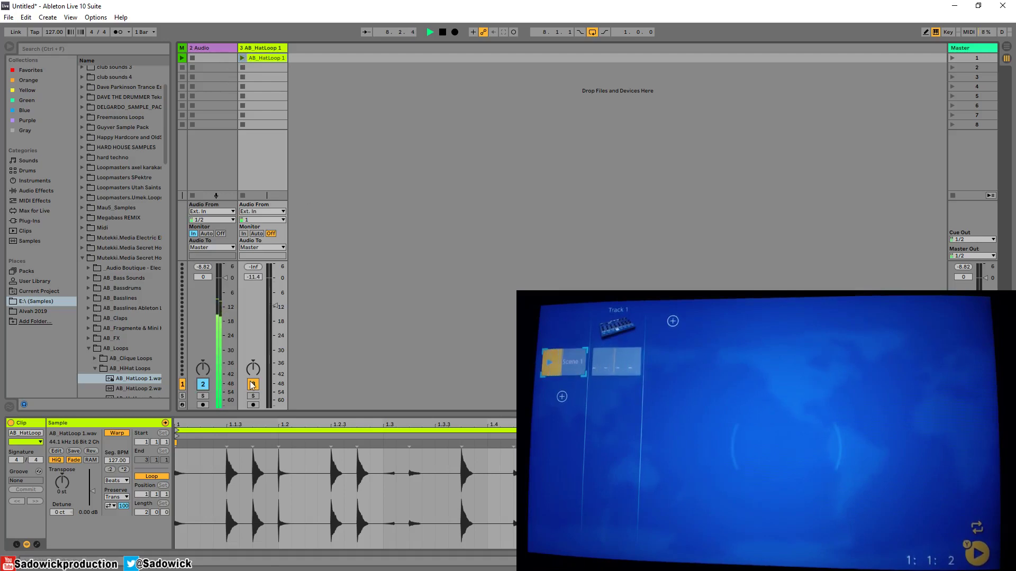
click(242, 57)
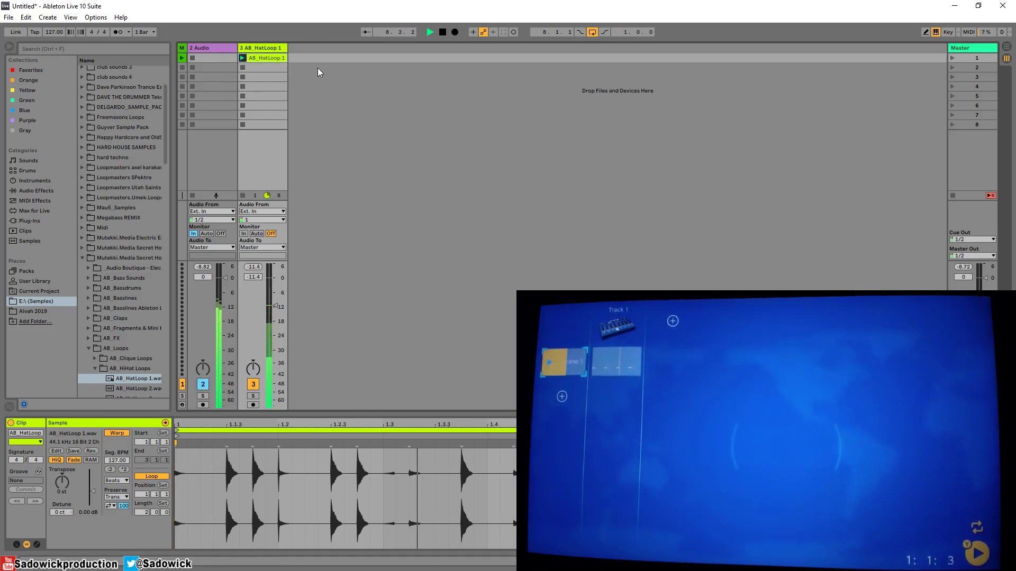
Add AB_Loop 011.wav from the AB_Standard Loops folder to a new audio track and launch its clip
click(95, 369)
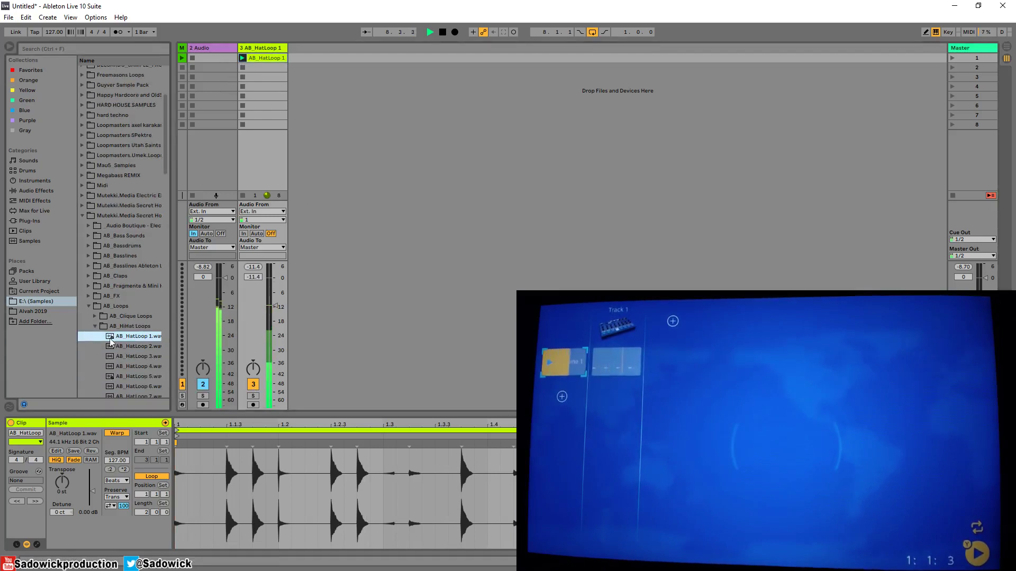
scroll(98, 333, down, 3)
click(94, 325)
scroll(122, 318, down, 6)
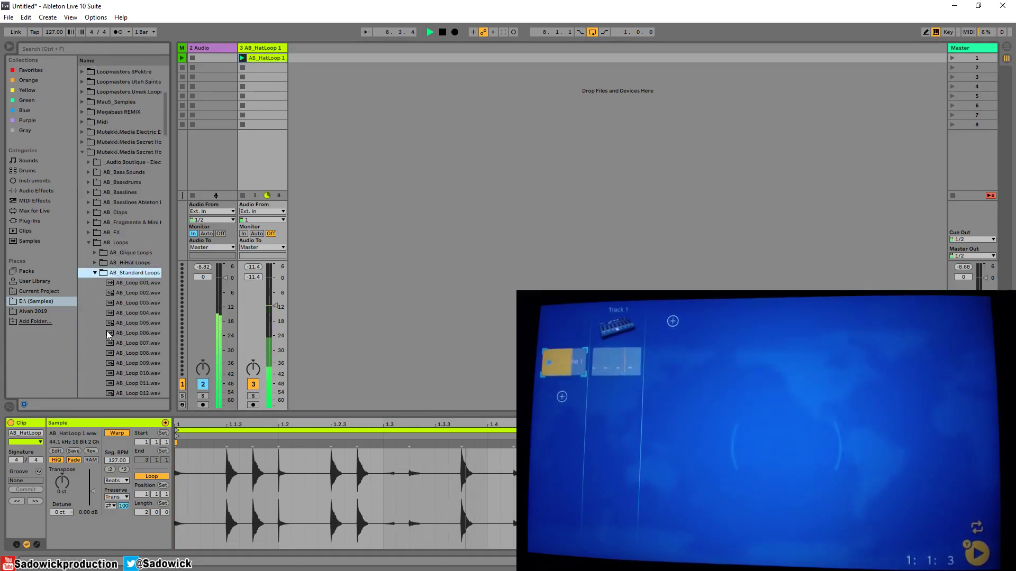
click(130, 320)
drag(130, 321, 294, 59)
click(293, 58)
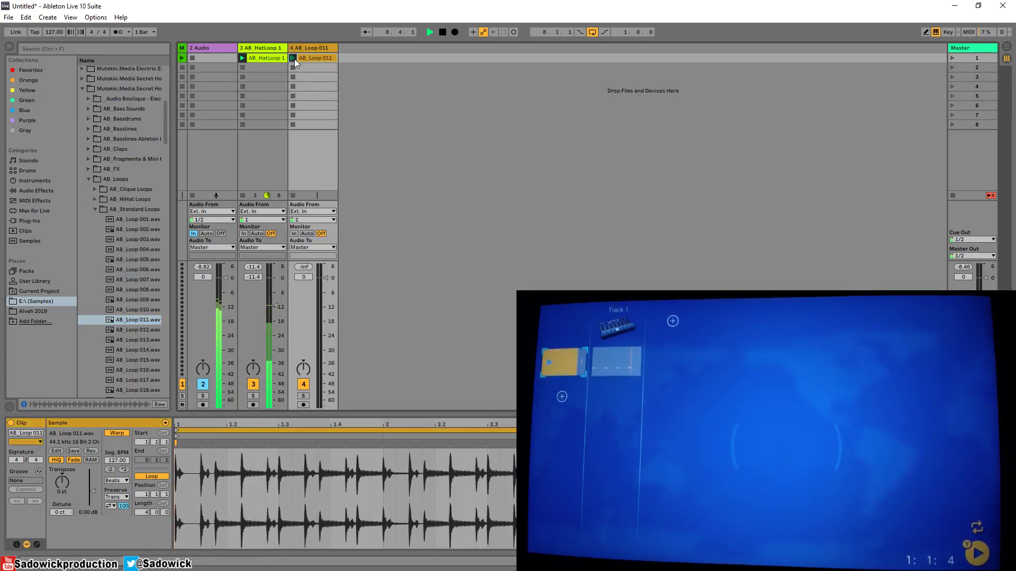
Lower the AB_Loop 011 track to about -11.1 dB and delete that track
drag(332, 284, 331, 318)
click(312, 47)
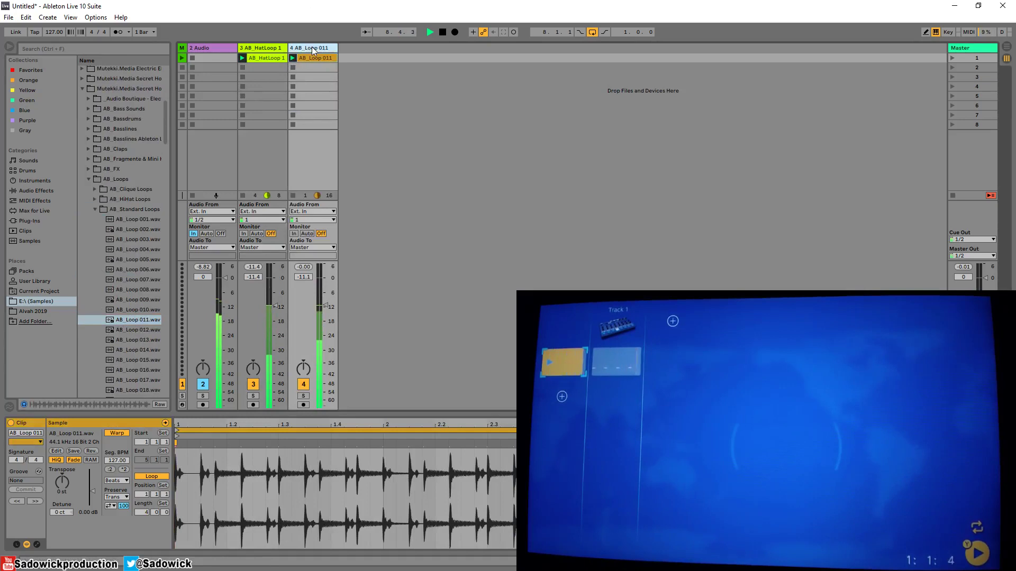
right_click(313, 47)
click(326, 76)
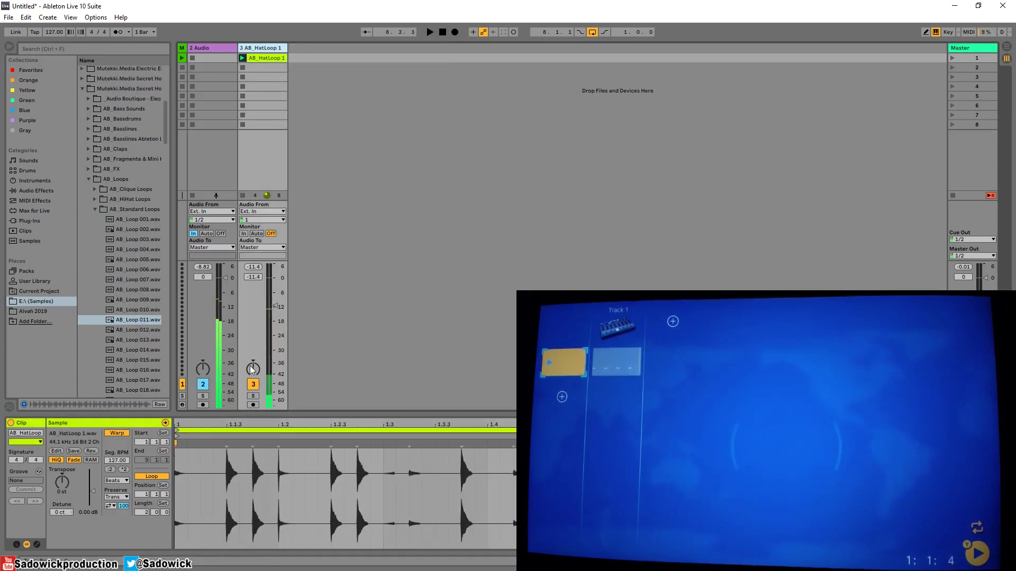
Stop and restart playback in time with the KORG Gadget scene, and mute the external input track
click(442, 32)
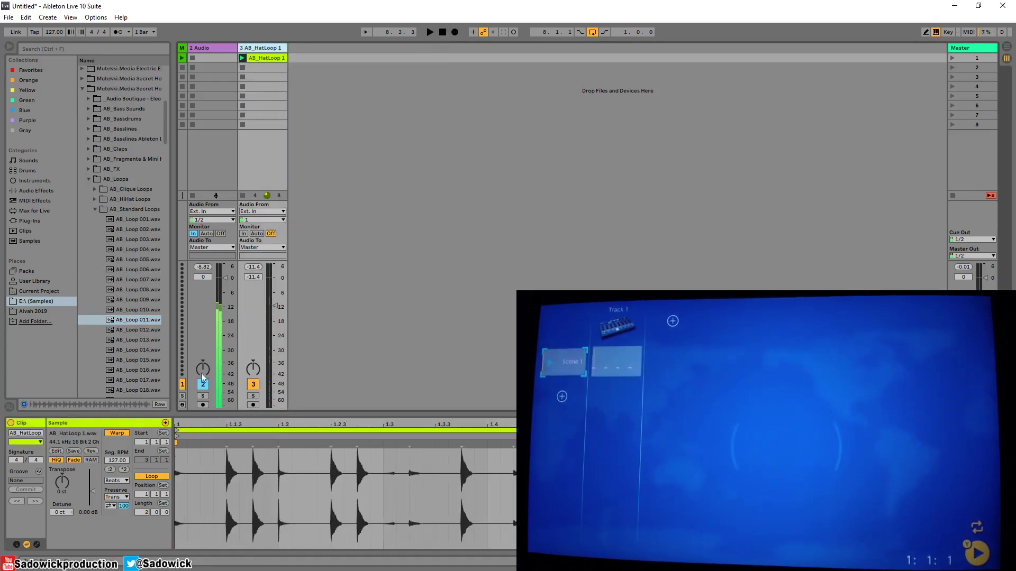
click(326, 282)
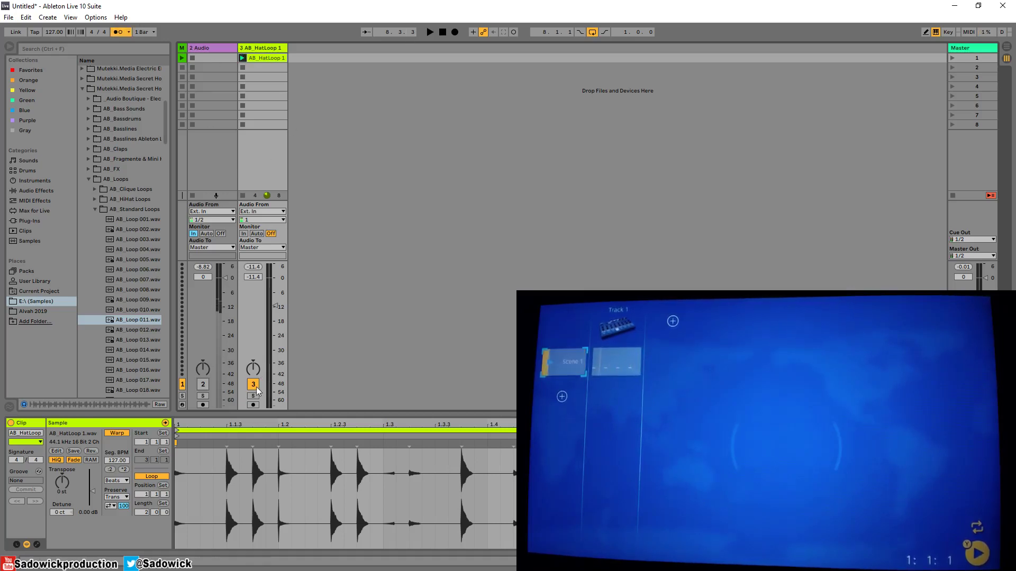
click(203, 385)
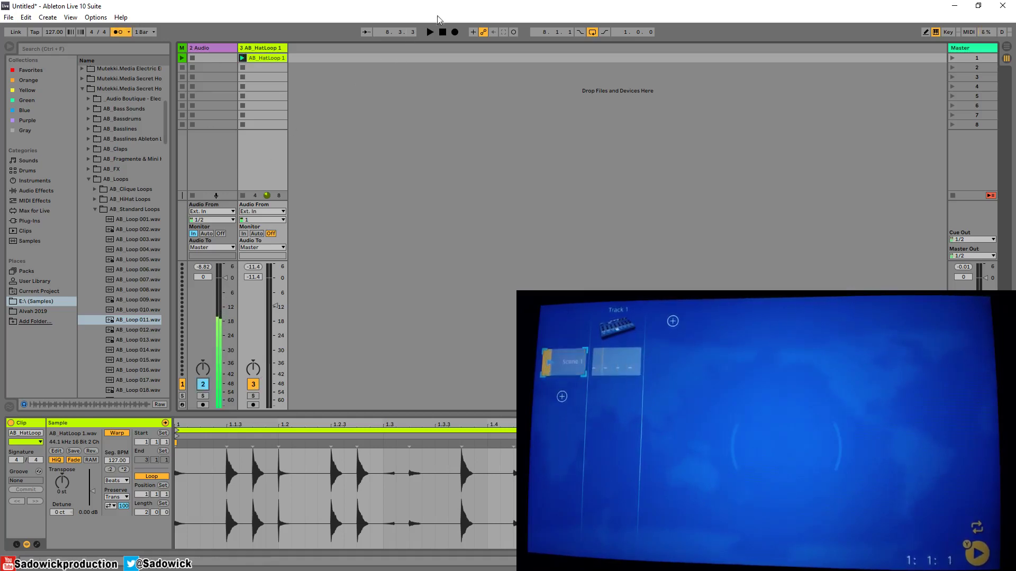
click(430, 33)
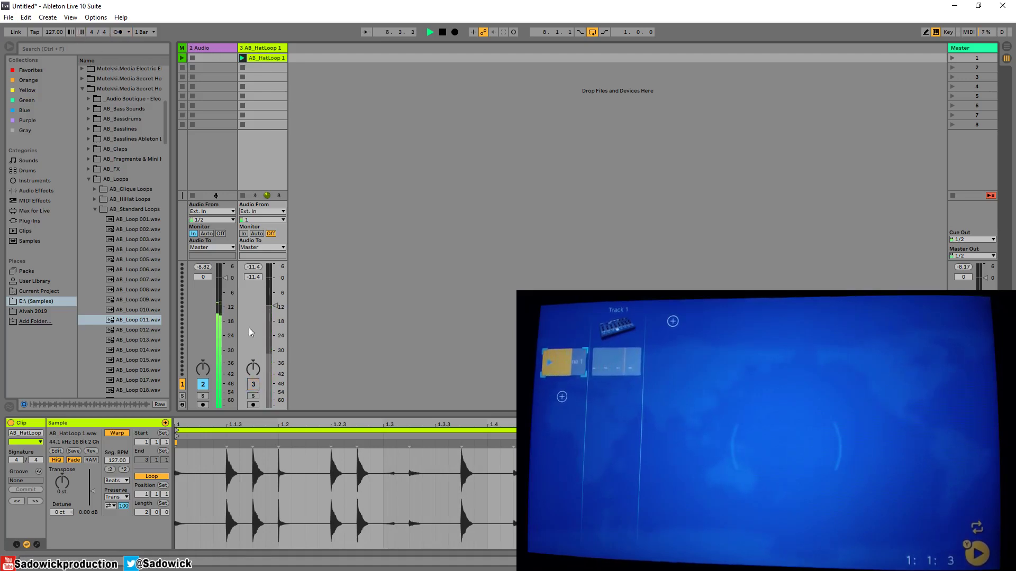
click(203, 384)
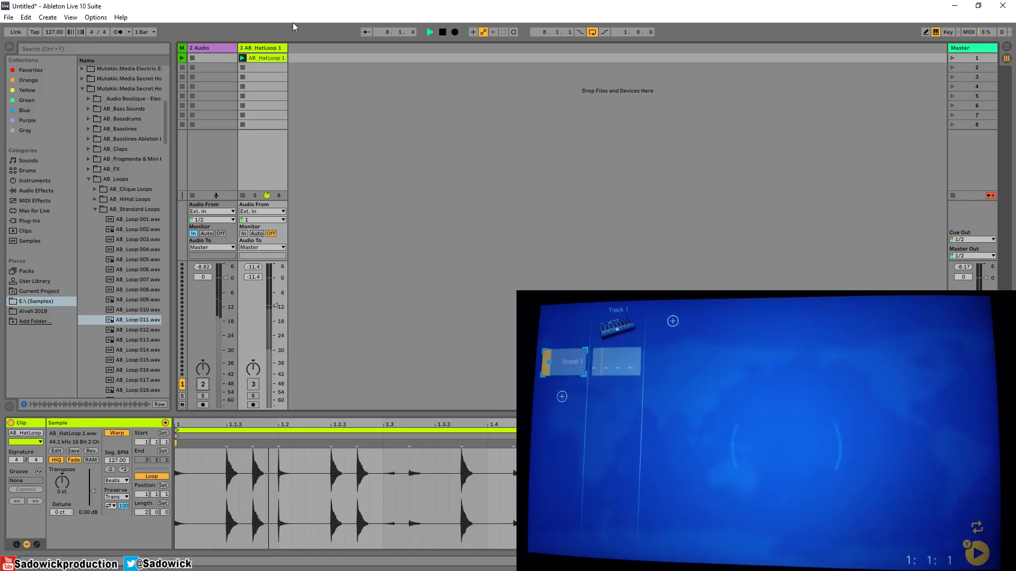
Delete the AB_HatLoop 1 track and audition the external input track by unmuting it twice, muting it again each time
right_click(260, 47)
click(270, 51)
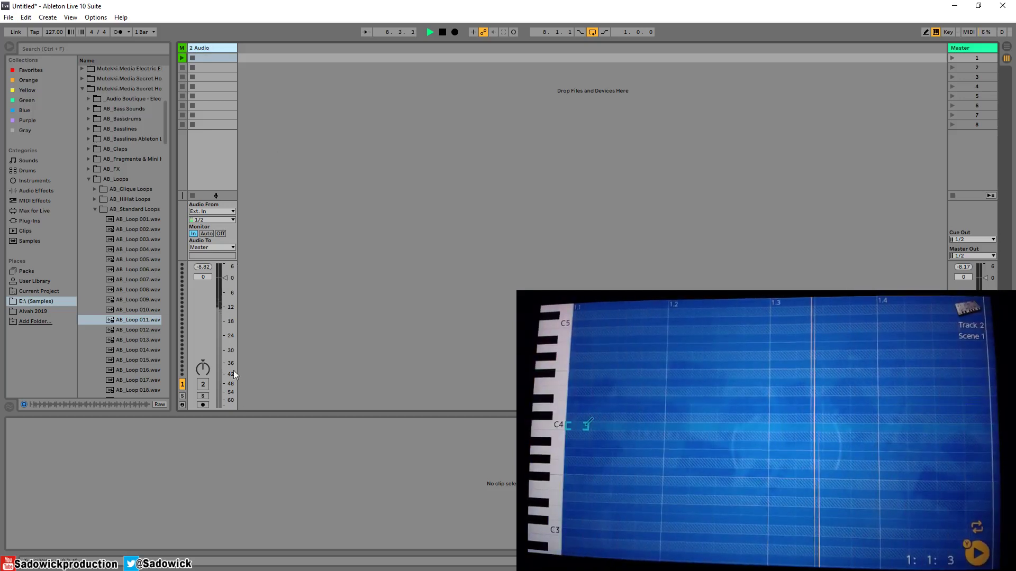
click(203, 385)
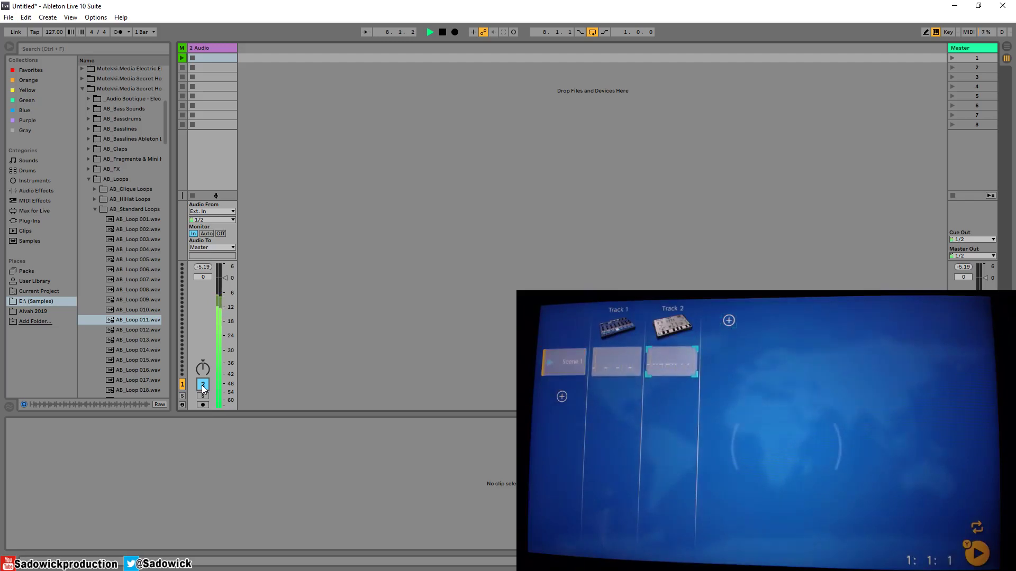
click(204, 385)
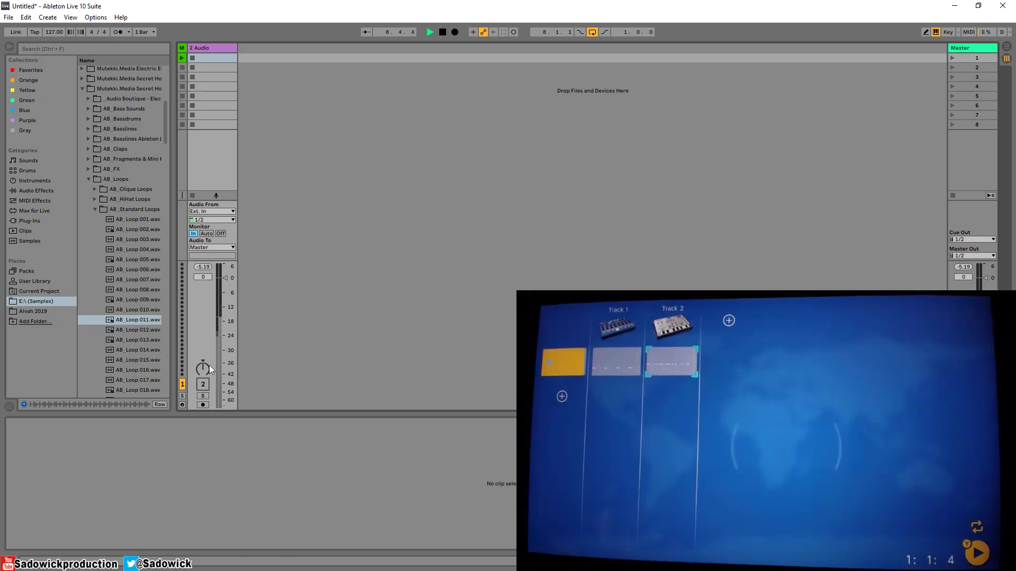
click(203, 385)
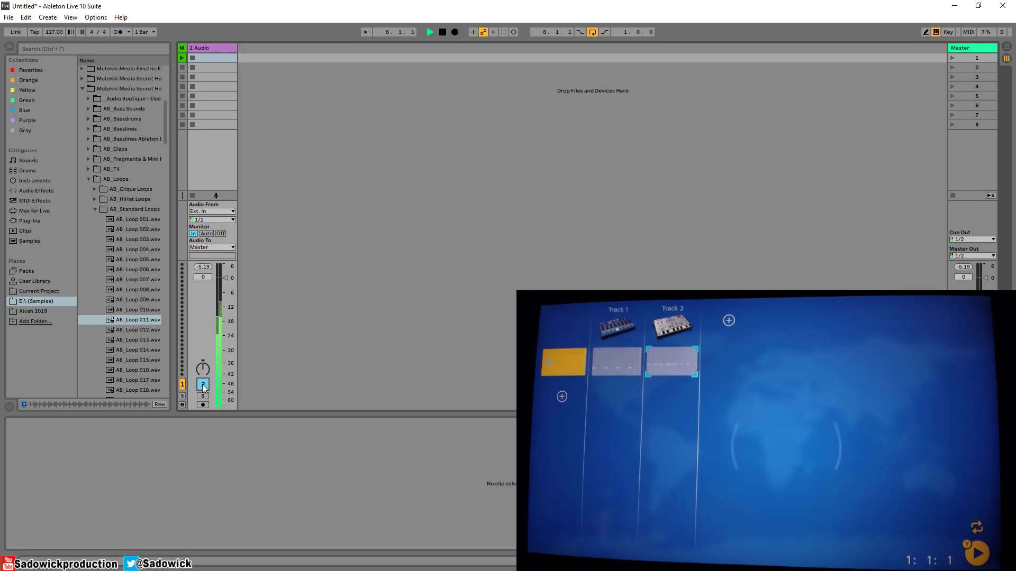
click(205, 386)
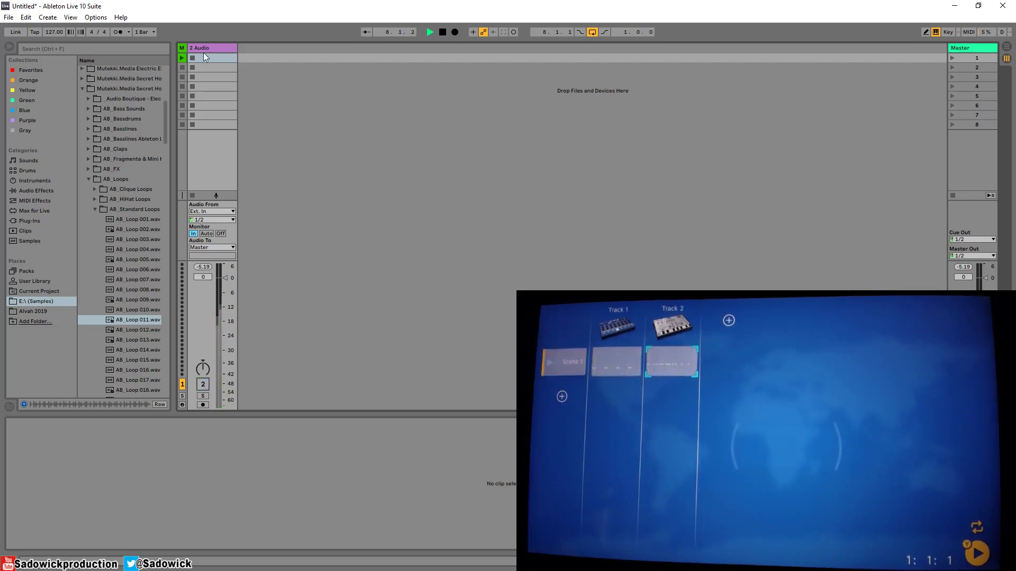
Duplicate the external input track, and set the first copy's input to channel 1 and the second's to channel 2
right_click(214, 46)
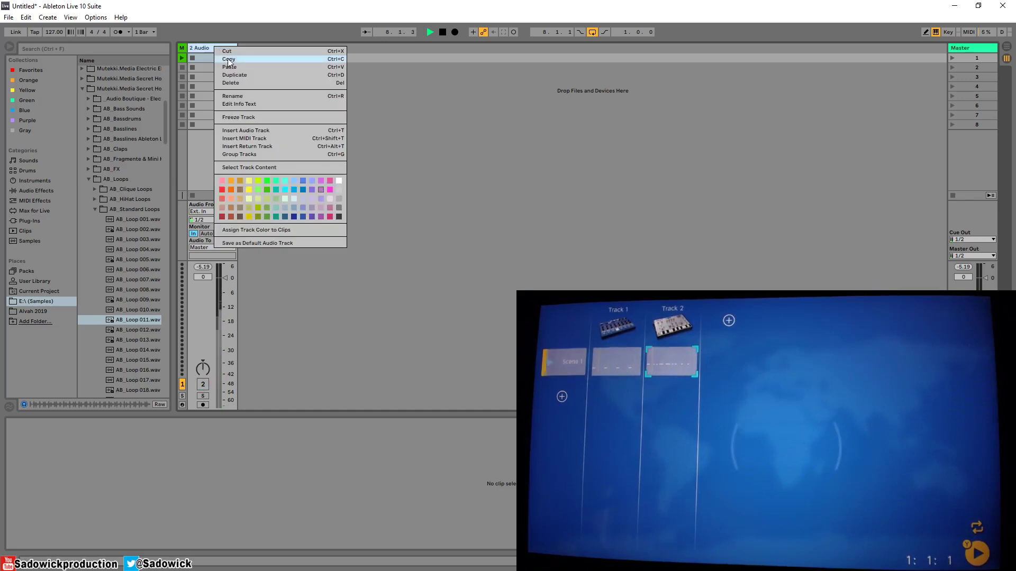
click(243, 74)
click(213, 219)
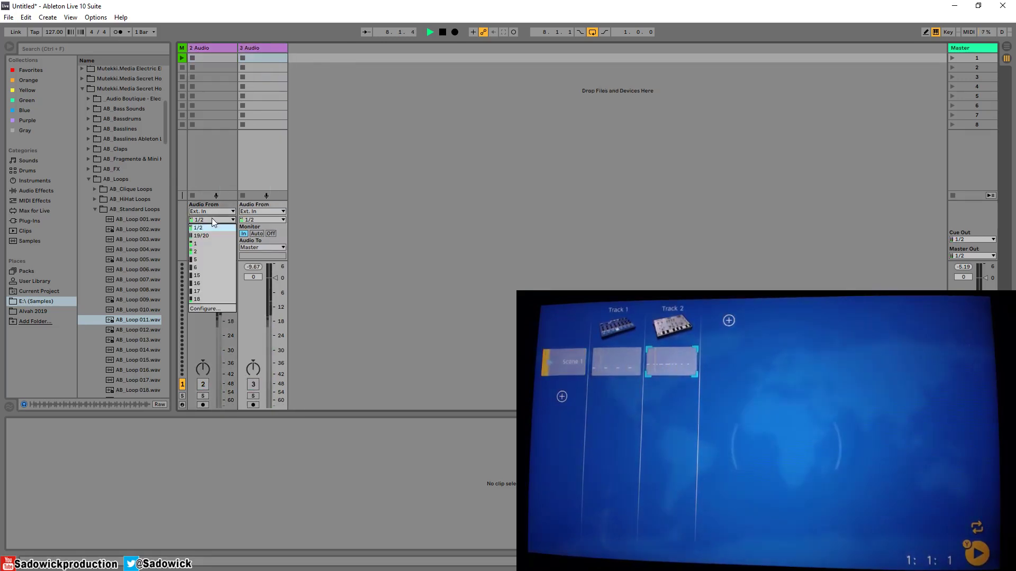
click(207, 243)
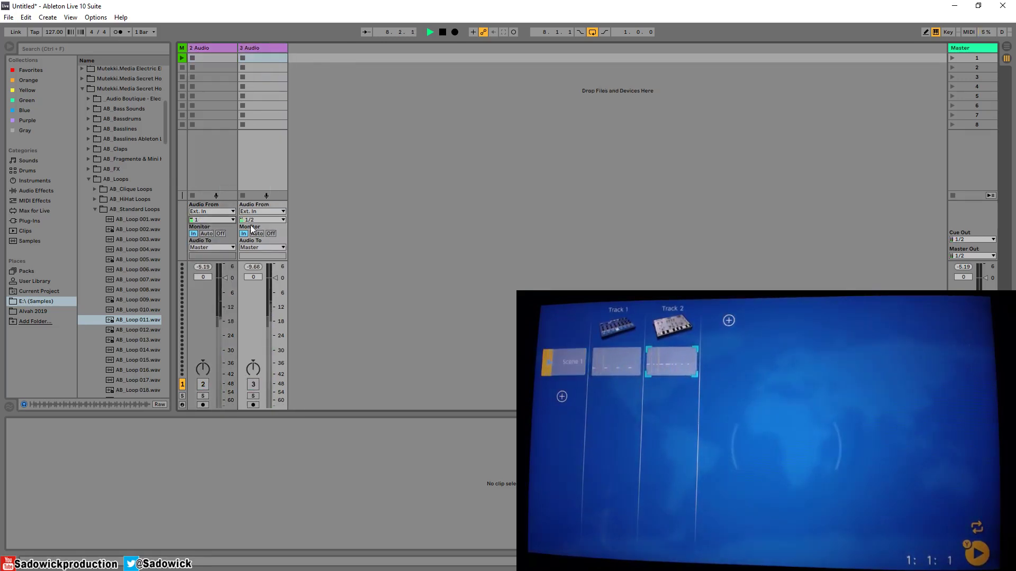
click(254, 220)
click(255, 251)
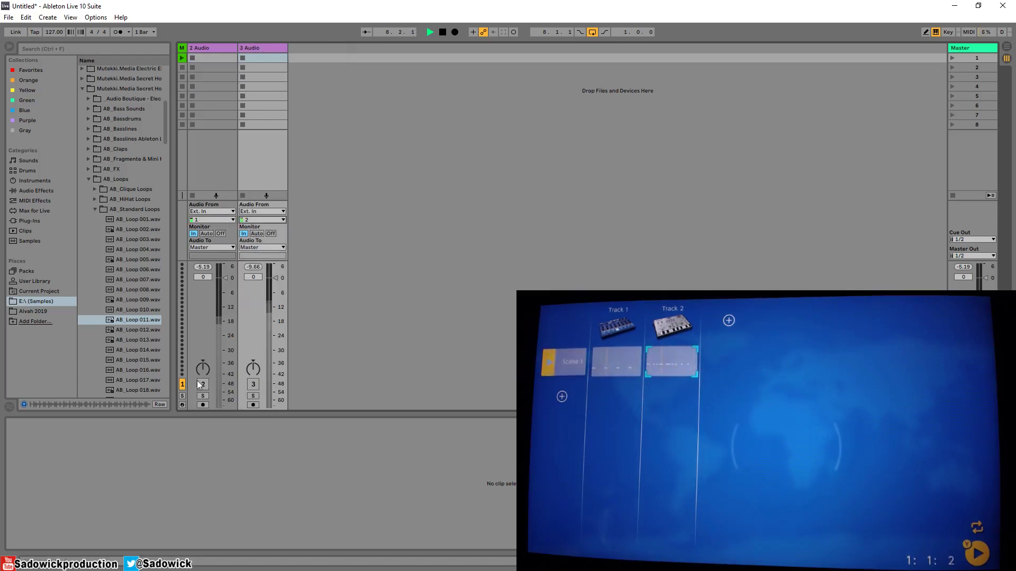
Solo each input track in turn and move the channel 1 track after the channel 2 track
click(203, 395)
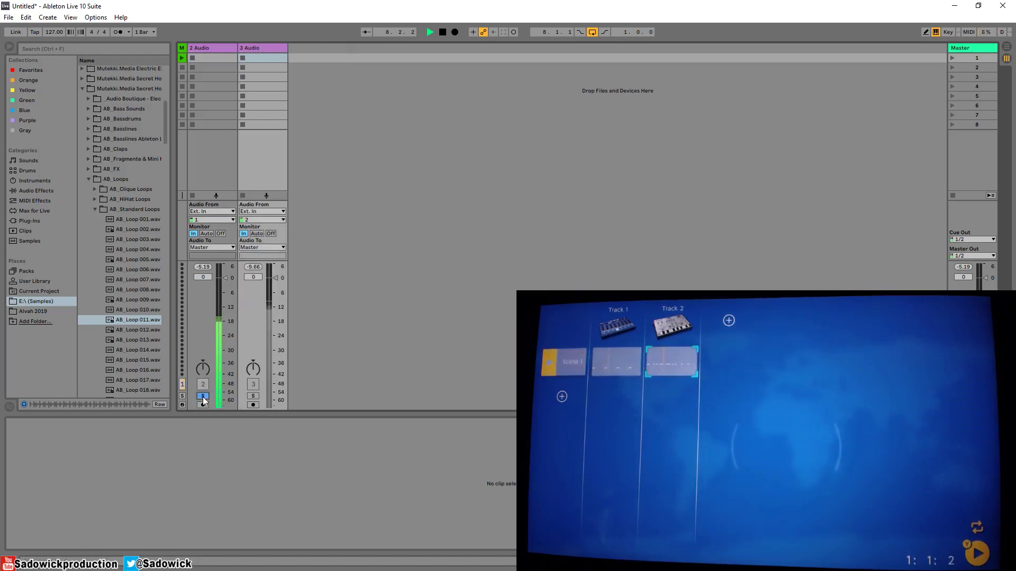
click(252, 396)
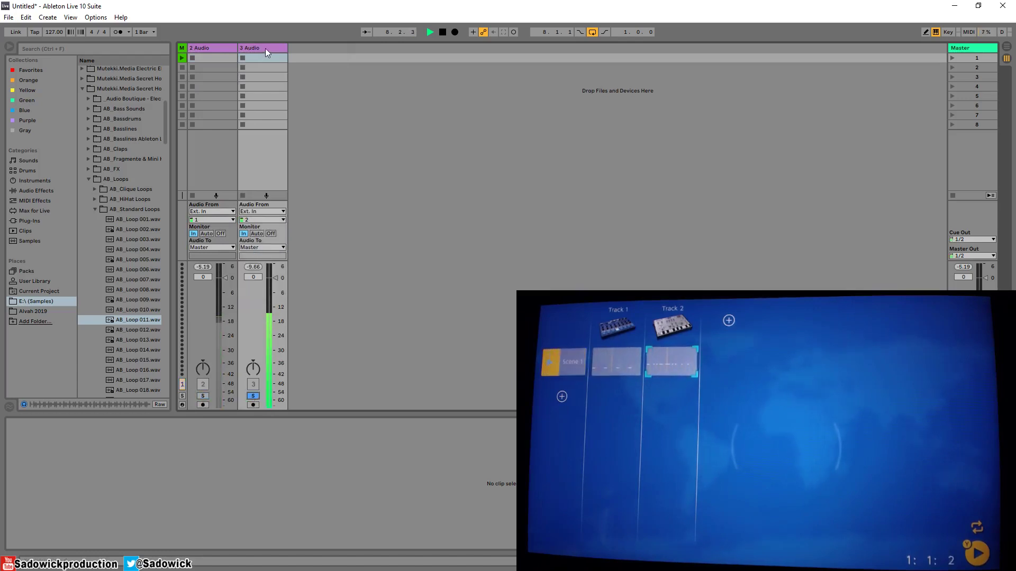
drag(203, 47, 331, 84)
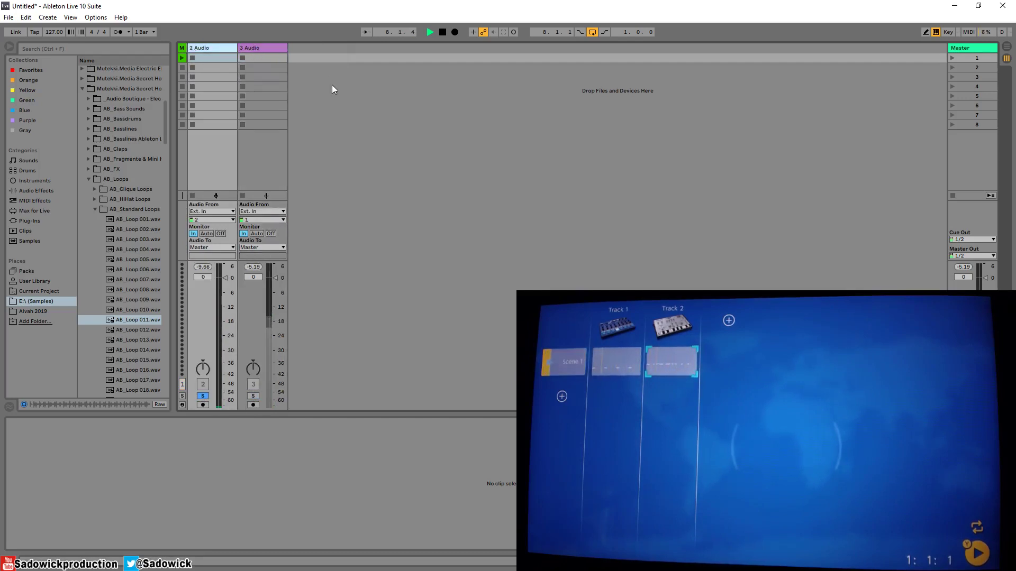
Unmute both input tracks and combine them into one muted group
click(202, 388)
click(255, 386)
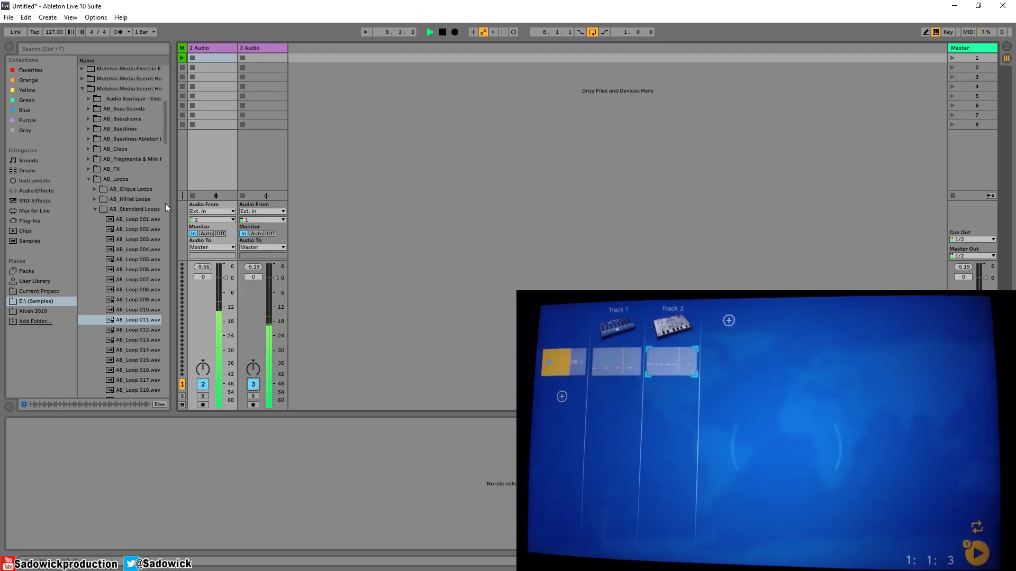
click(268, 56)
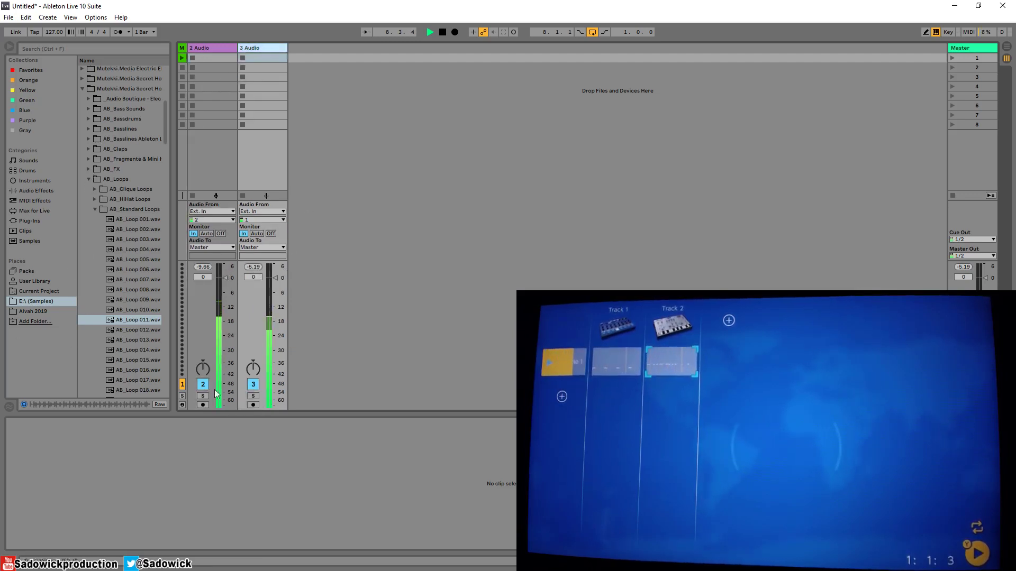
click(207, 49)
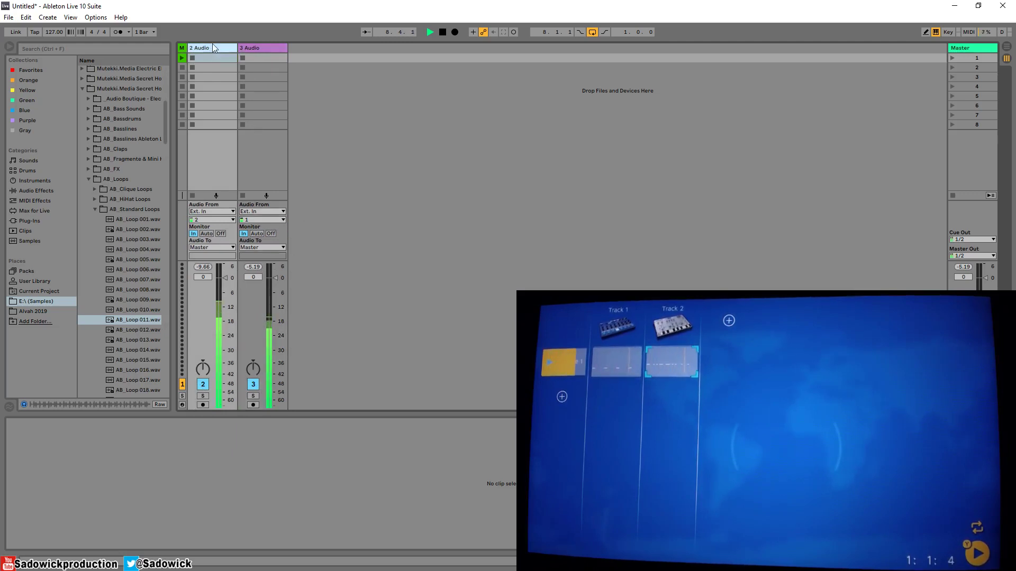
right_click(257, 50)
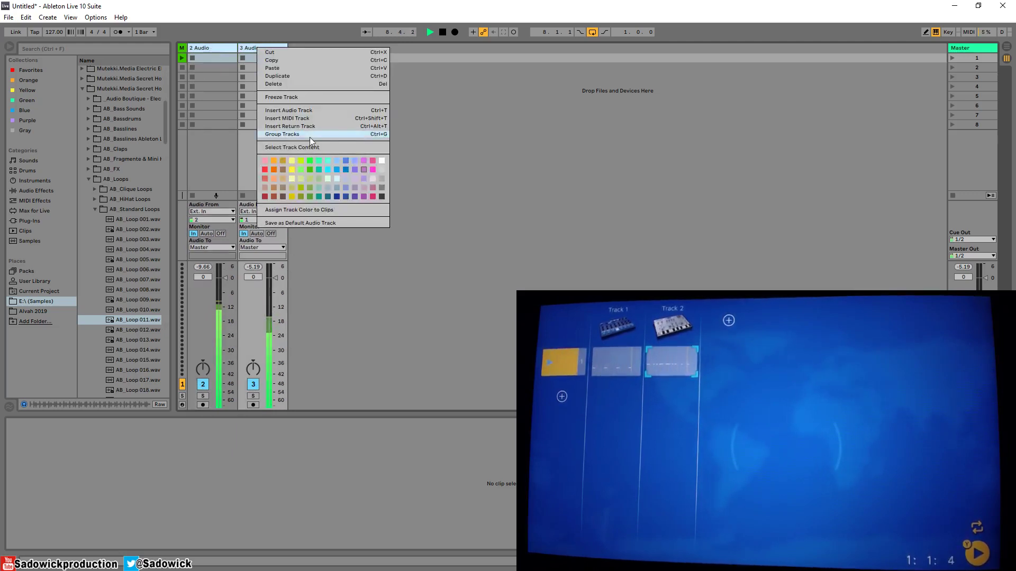
click(307, 135)
click(204, 386)
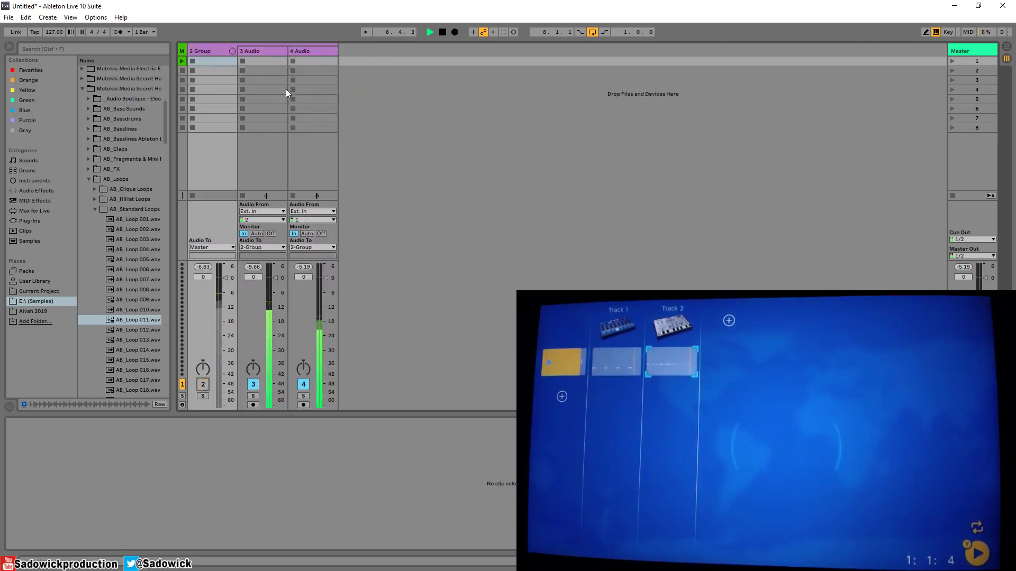
Add the Delay effect to the 4 Audio track with its Dry/Wet at 29 %, and unmute the group
click(263, 55)
key(Right)
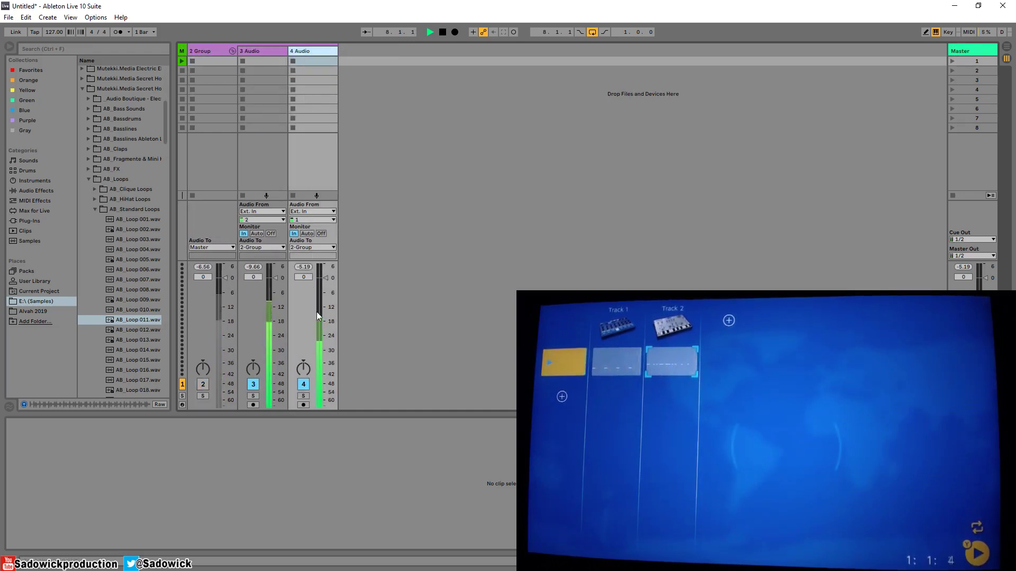
click(44, 192)
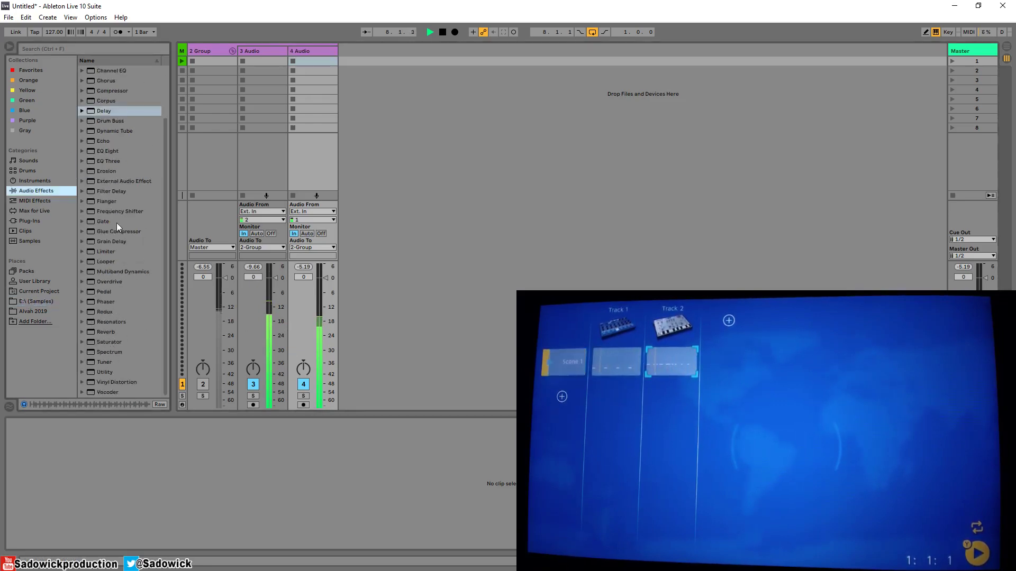
scroll(101, 166, up, 2)
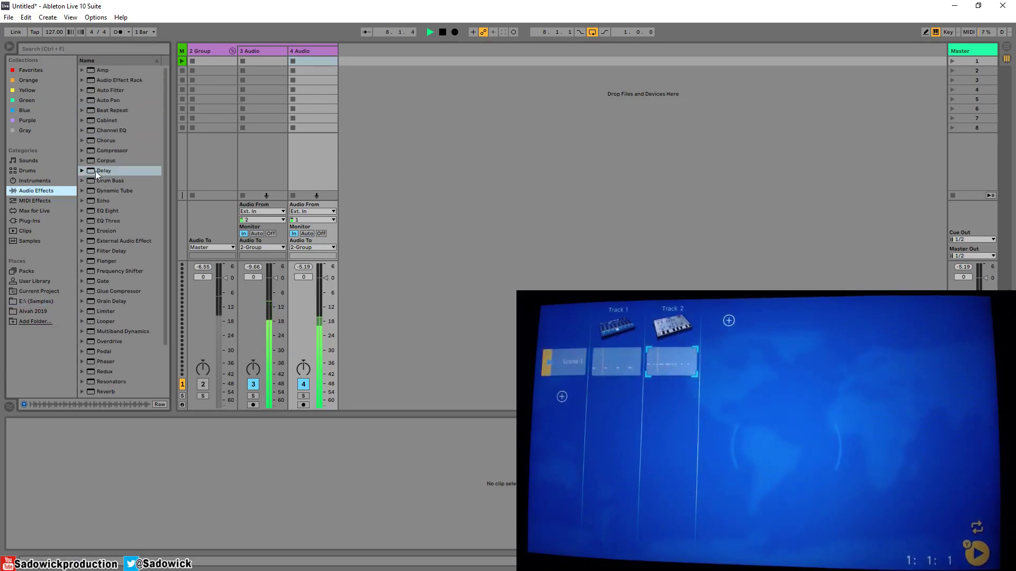
click(319, 51)
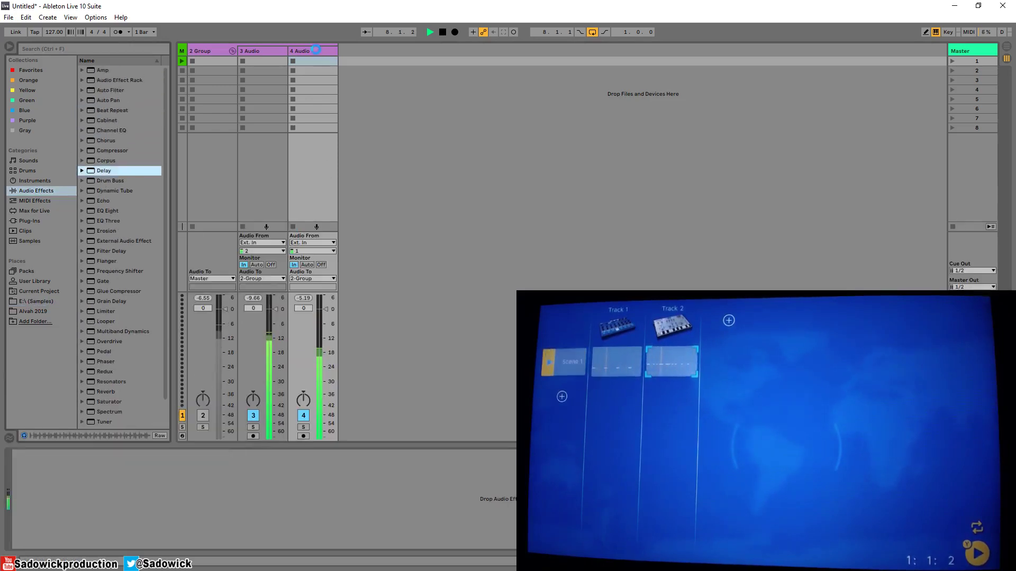
key(Return)
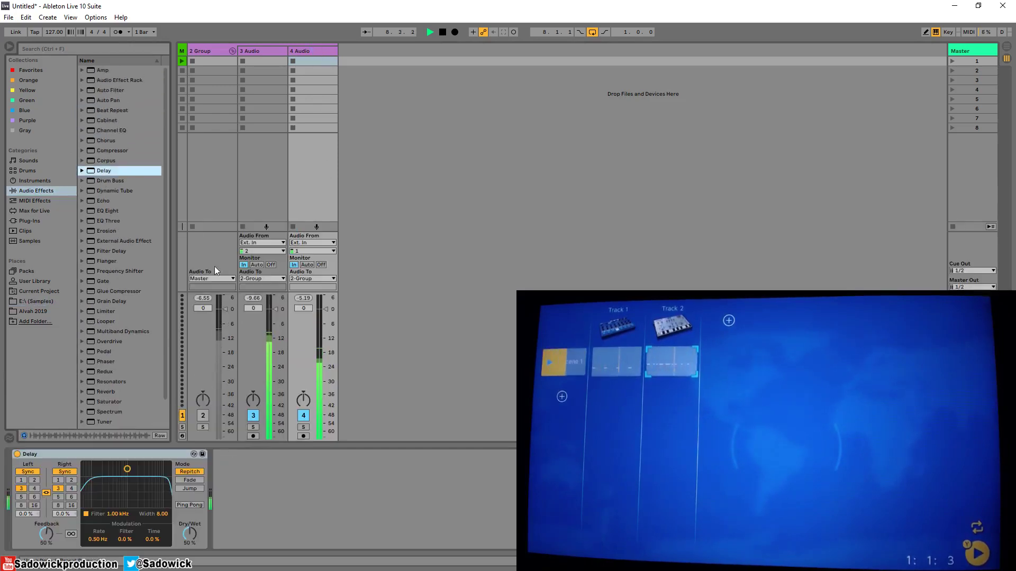
click(205, 419)
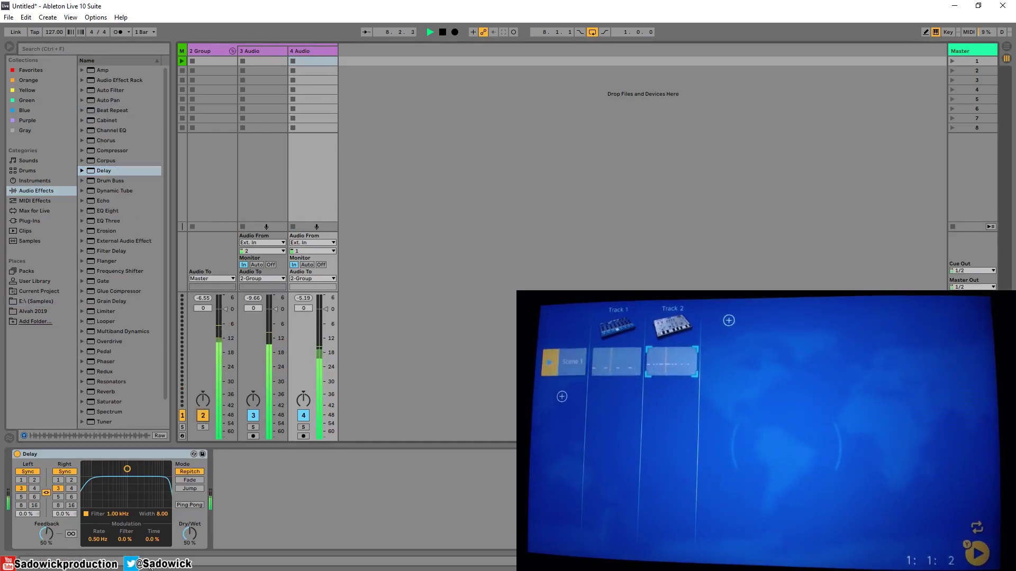
drag(190, 533, 189, 535)
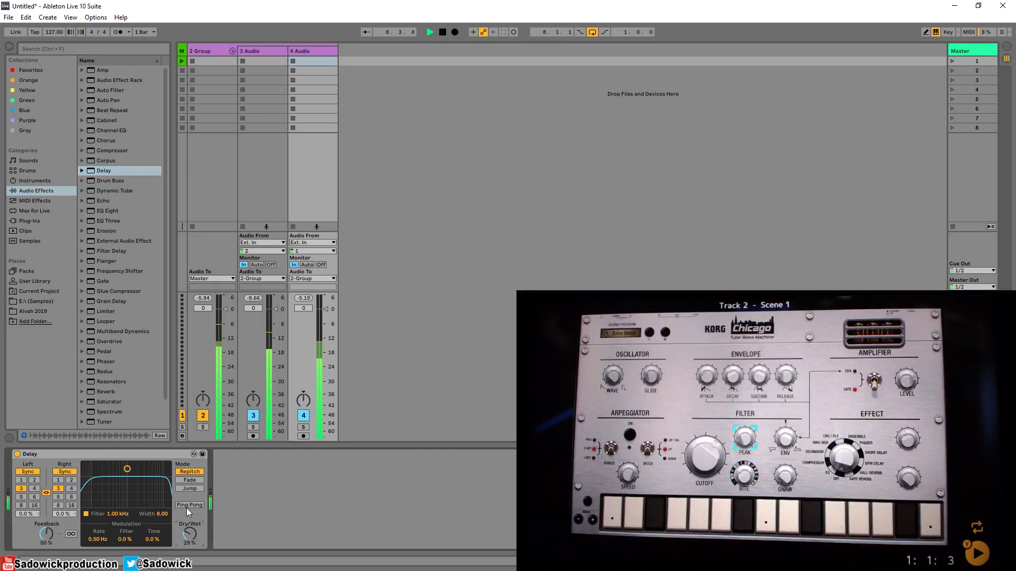
Add a Compressor to the 3 Audio track, sidechained from 4-Audio, and lower its threshold
click(113, 151)
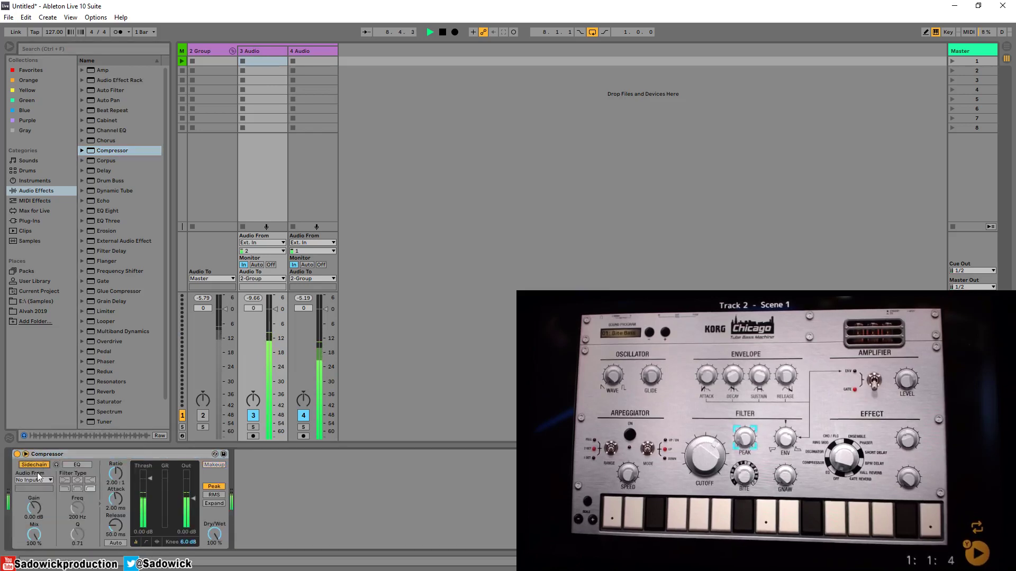
click(33, 480)
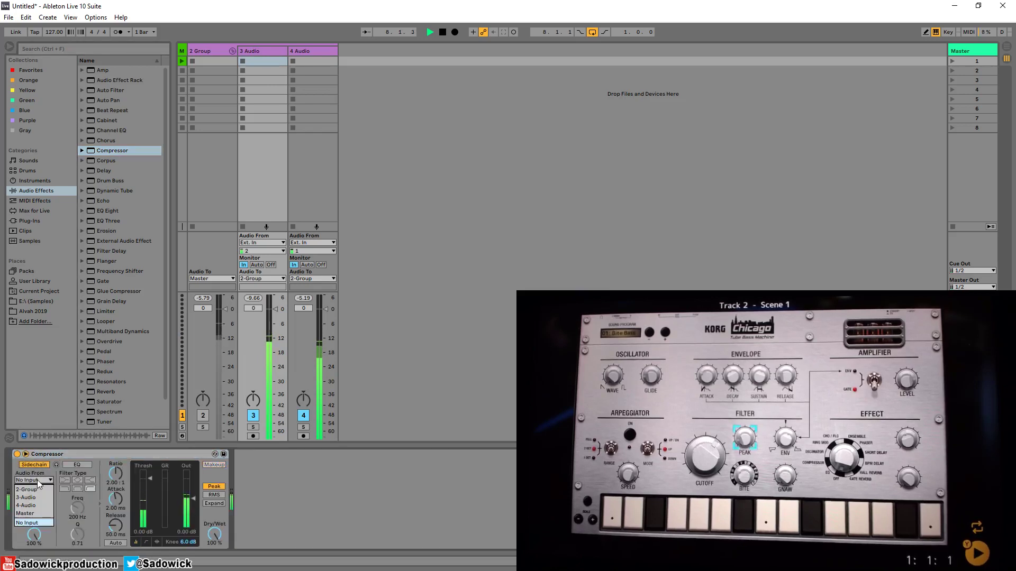
click(26, 505)
drag(150, 513, 150, 508)
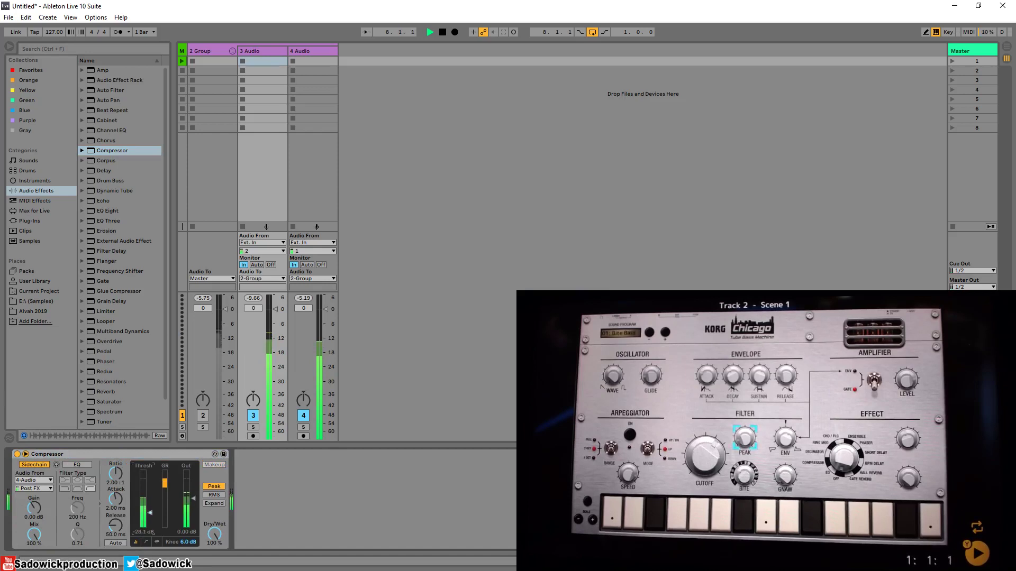
Move the Compressor after the Delay on the 4 Audio track, sidechain it from 3-Audio and set its threshold to -25.5 dB
click(312, 52)
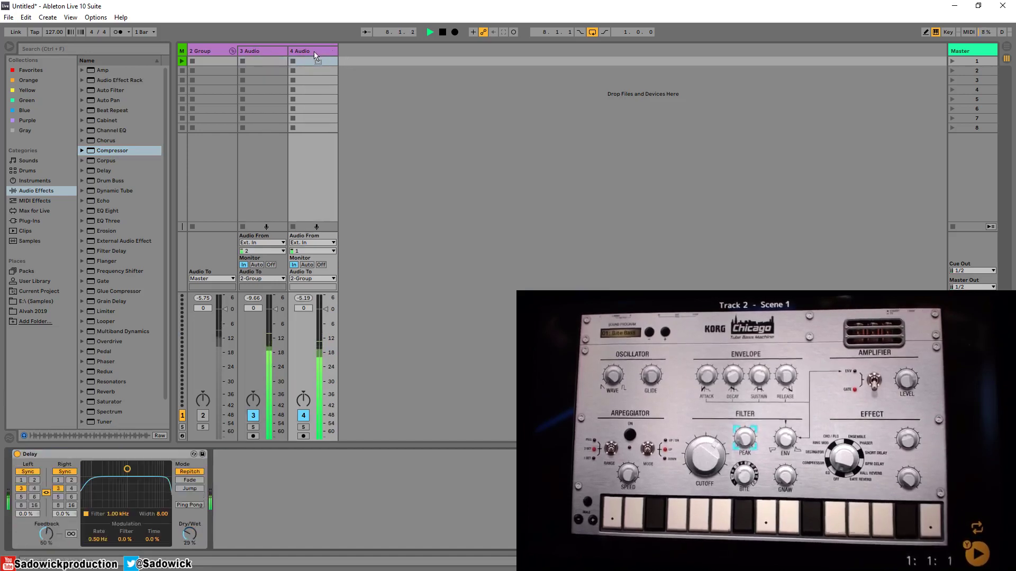
click(234, 480)
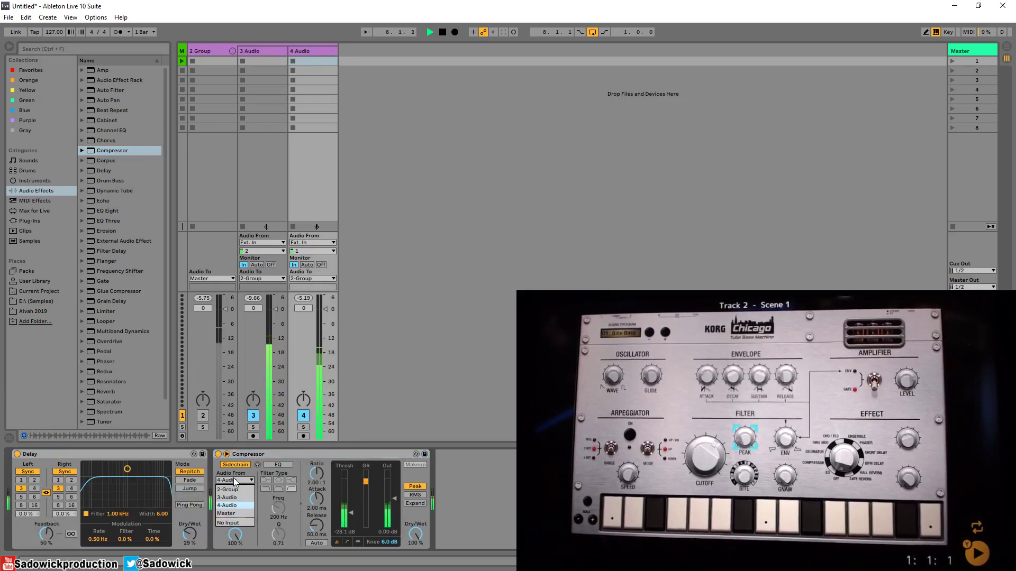
click(236, 498)
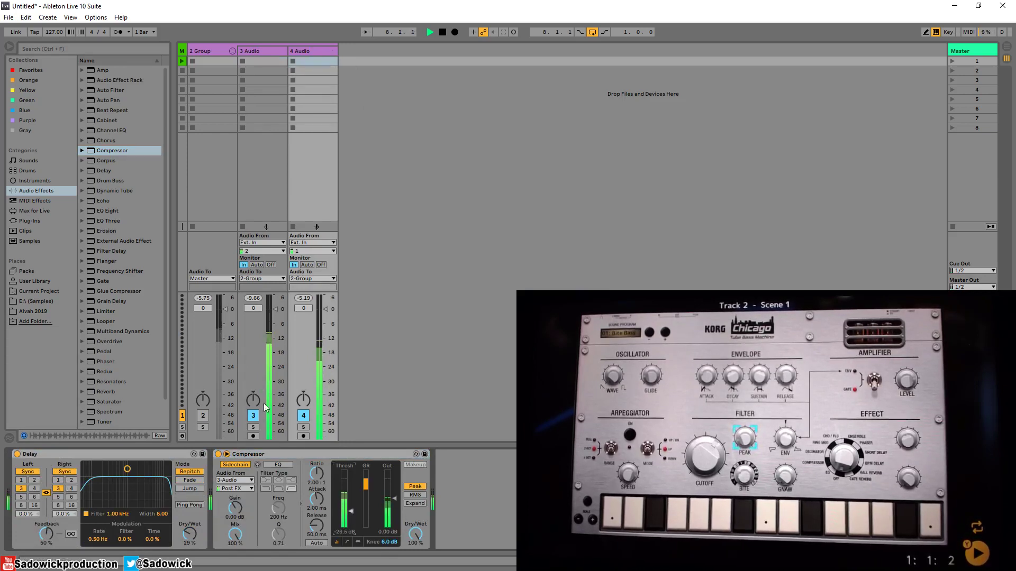
Unmute the group with the 4 Audio track soloed, and show the Compressor's gain reduction in its activity view
key(F2)
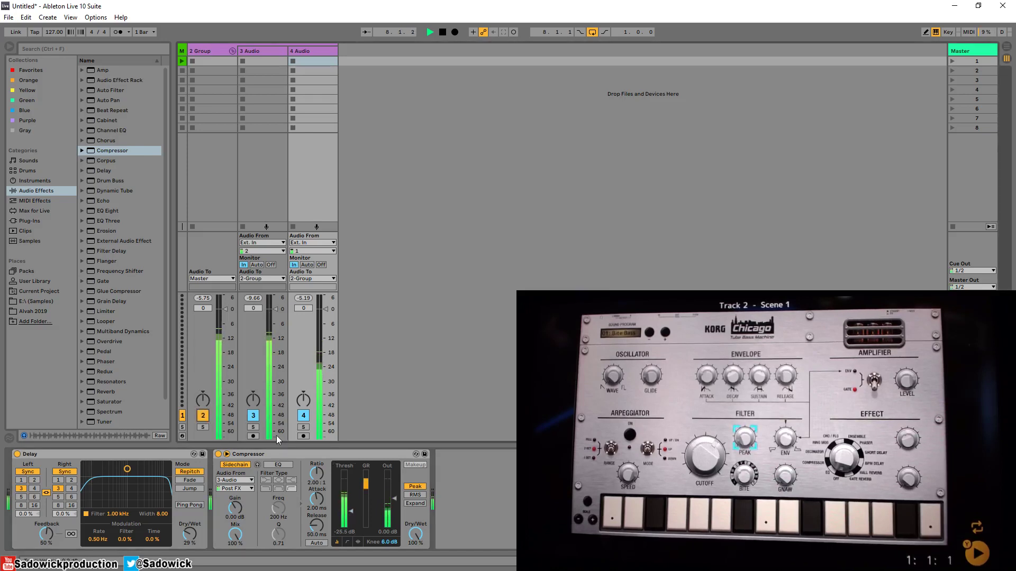
click(305, 428)
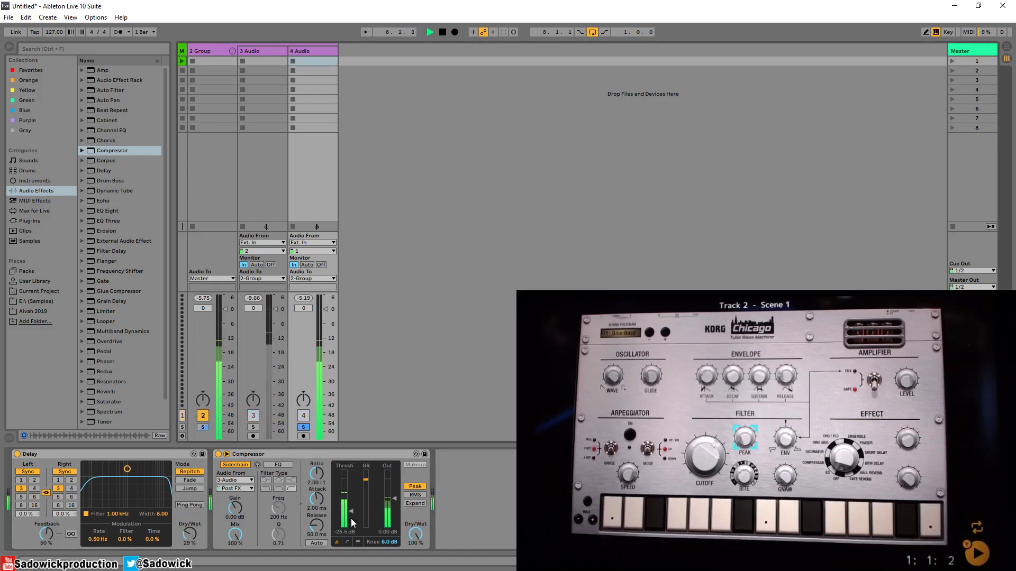
click(358, 542)
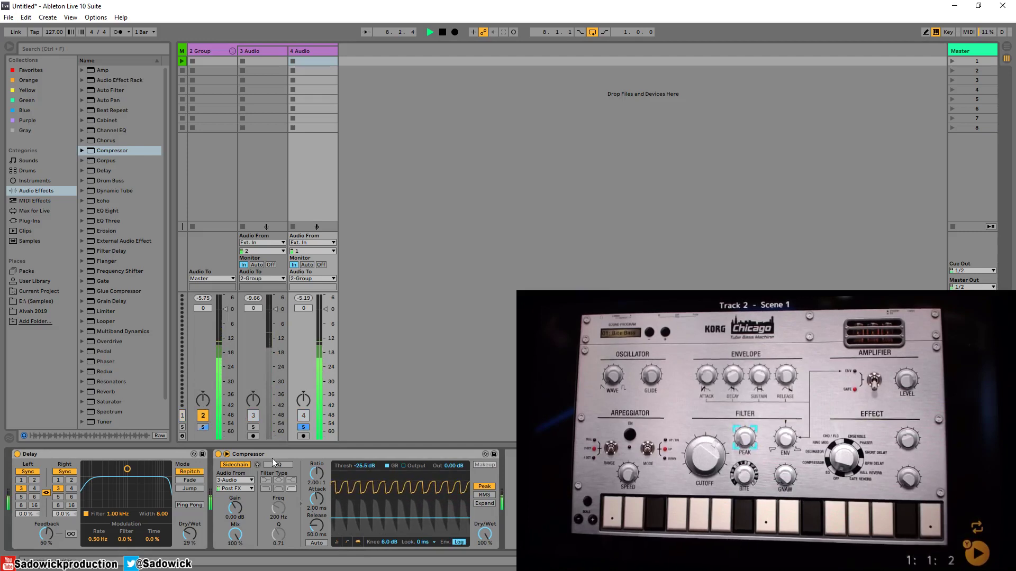
Reduce the Delay's Dry/Wet to 16 % and mute the group
drag(188, 533, 189, 538)
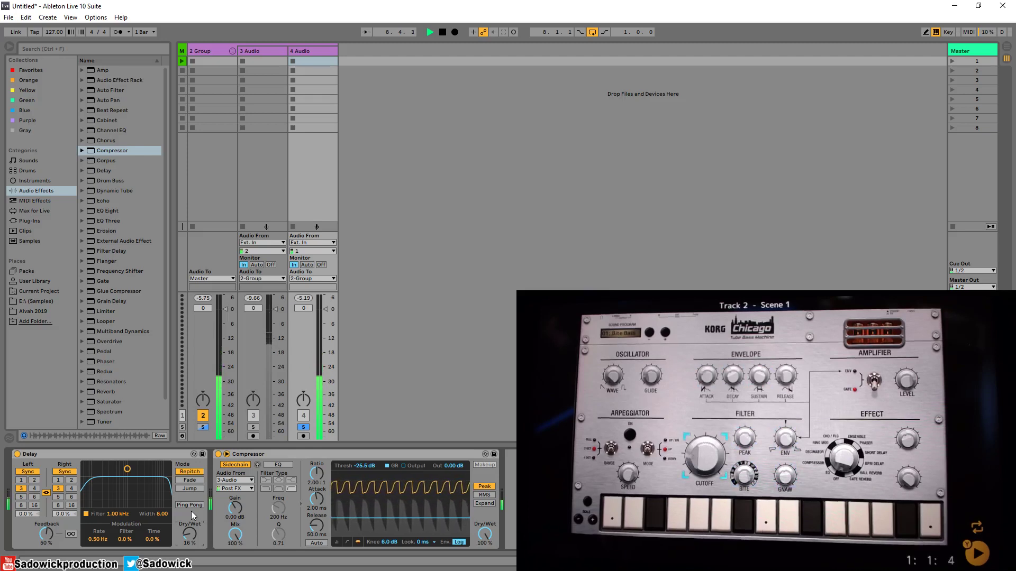
click(203, 416)
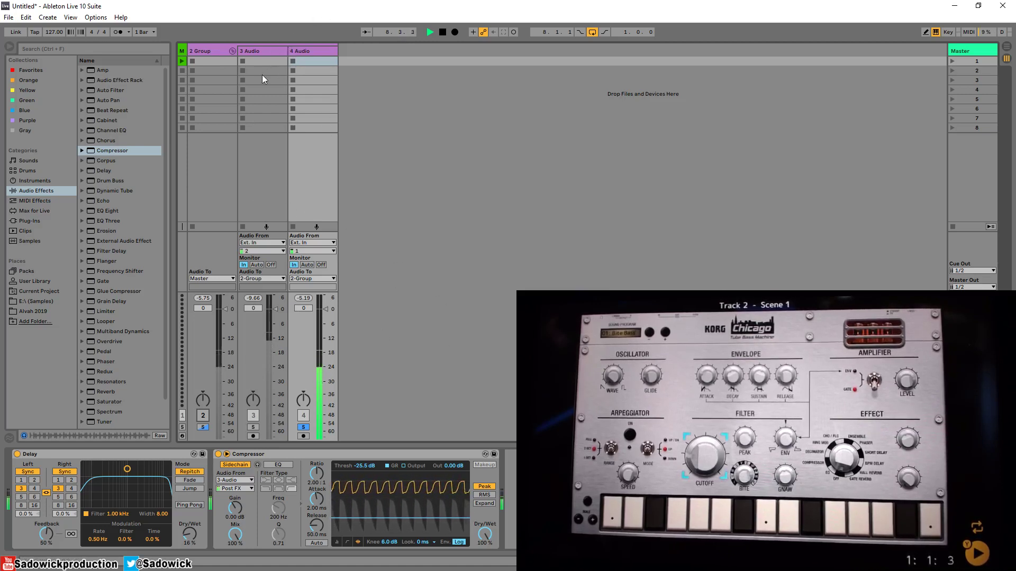
Clear the solos on the 4 Audio track and the group, and unmute the group
click(303, 427)
click(203, 427)
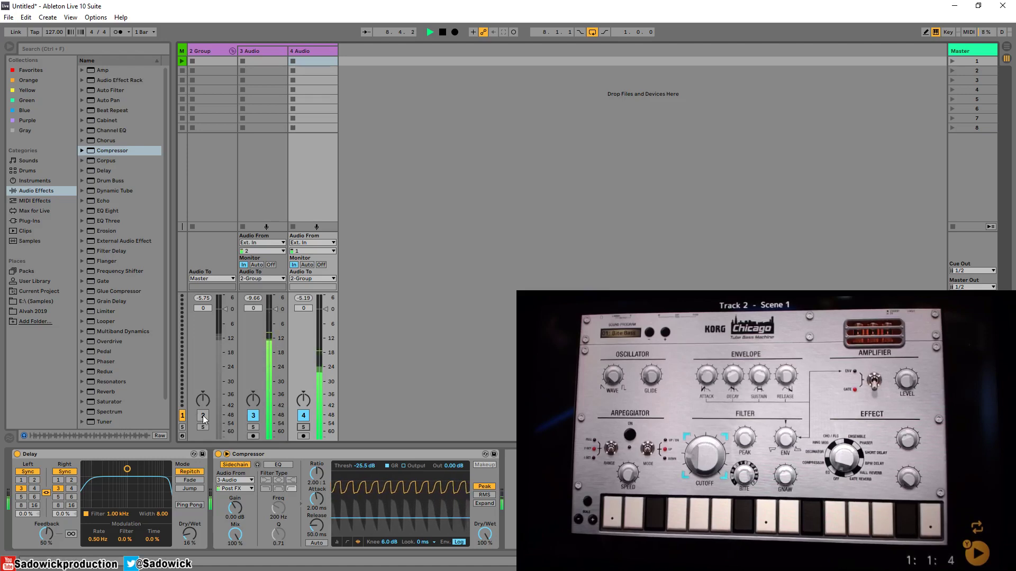
click(203, 416)
Compare the group's sound with the 3 Audio track muted and unmuted, and stop playback
click(253, 416)
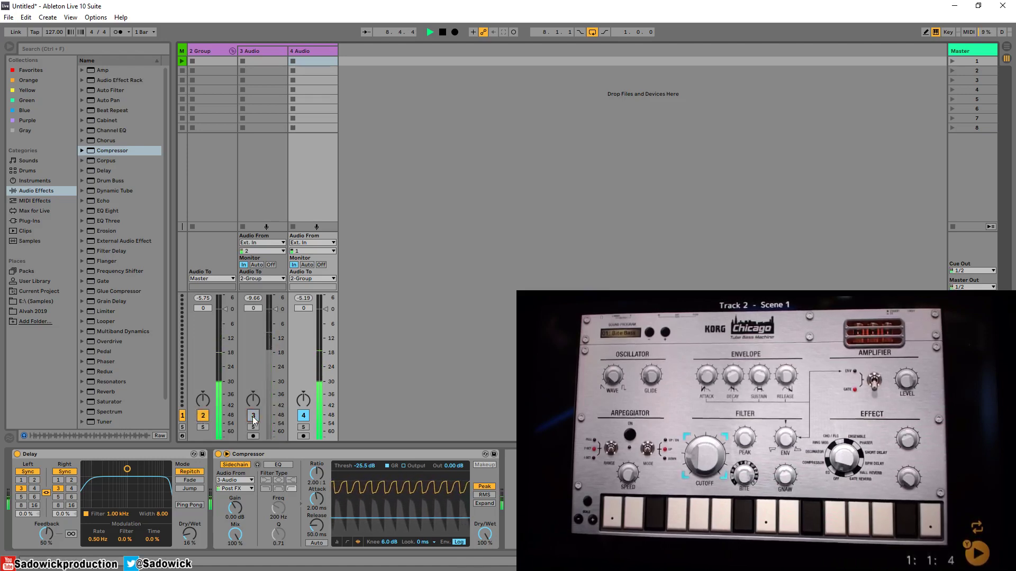
click(253, 417)
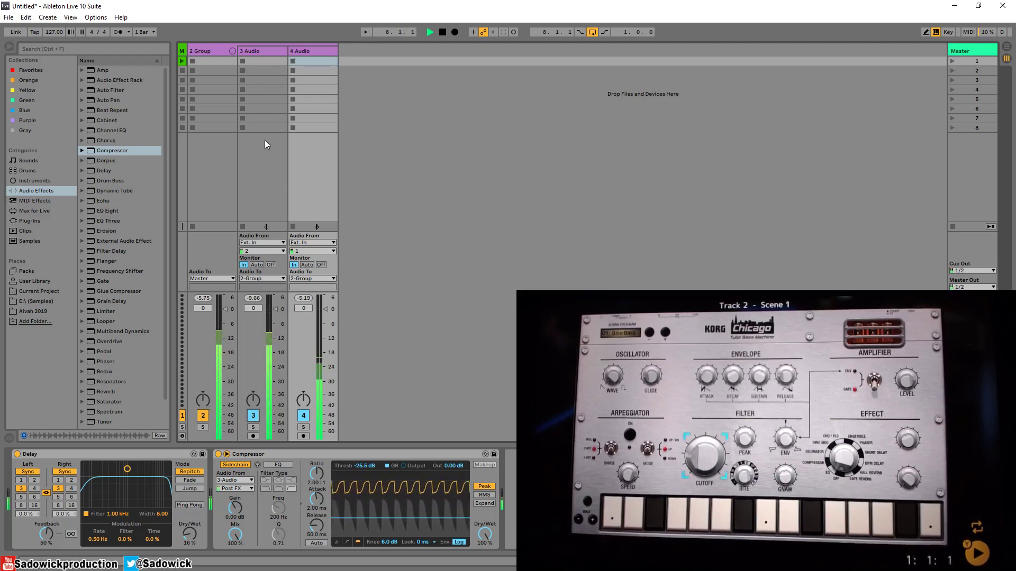
click(448, 164)
key(space)
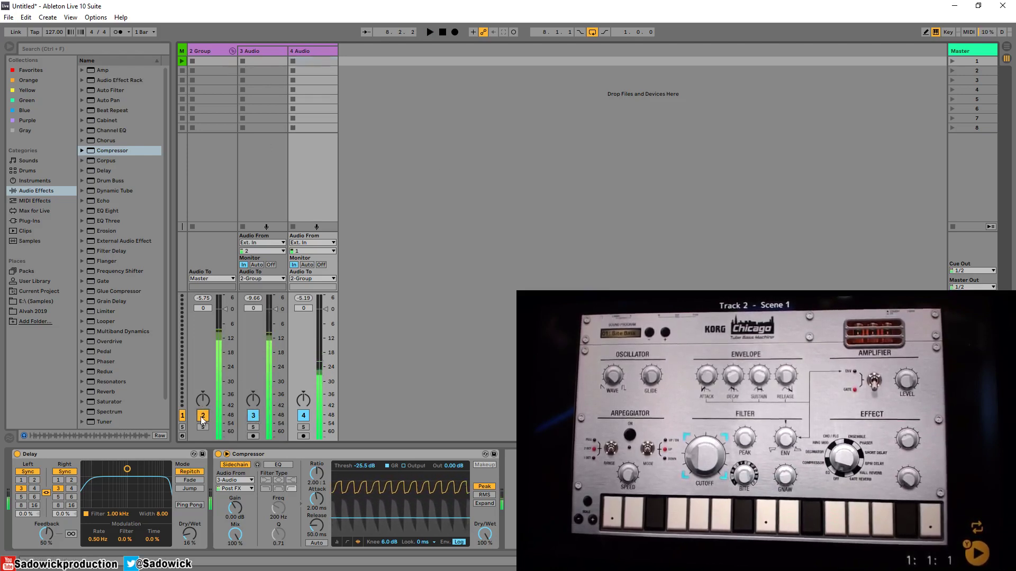
Delete the group with its audio tracks, and insert a new audio track with a widened column
right_click(221, 51)
click(301, 88)
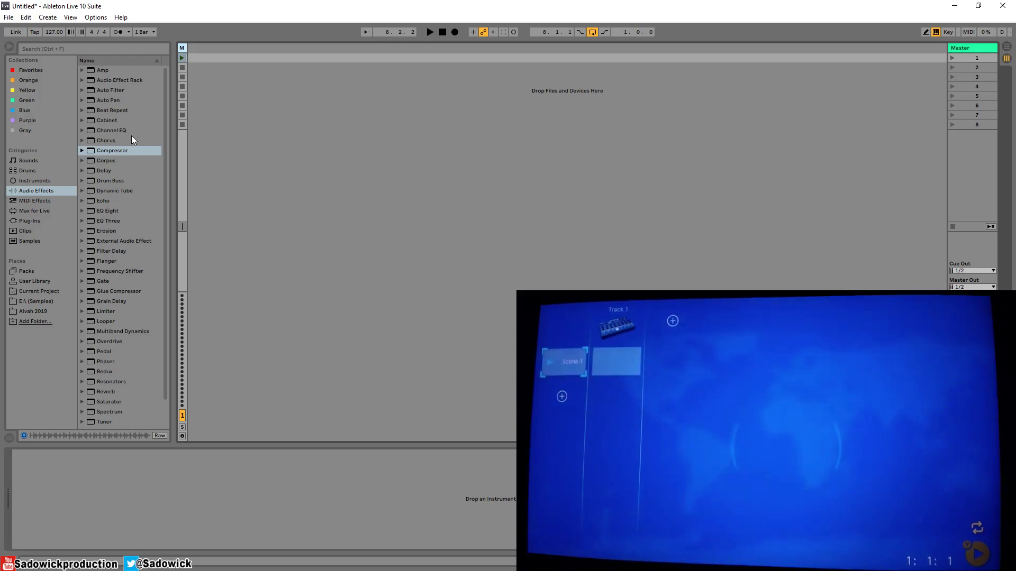
right_click(239, 133)
click(266, 138)
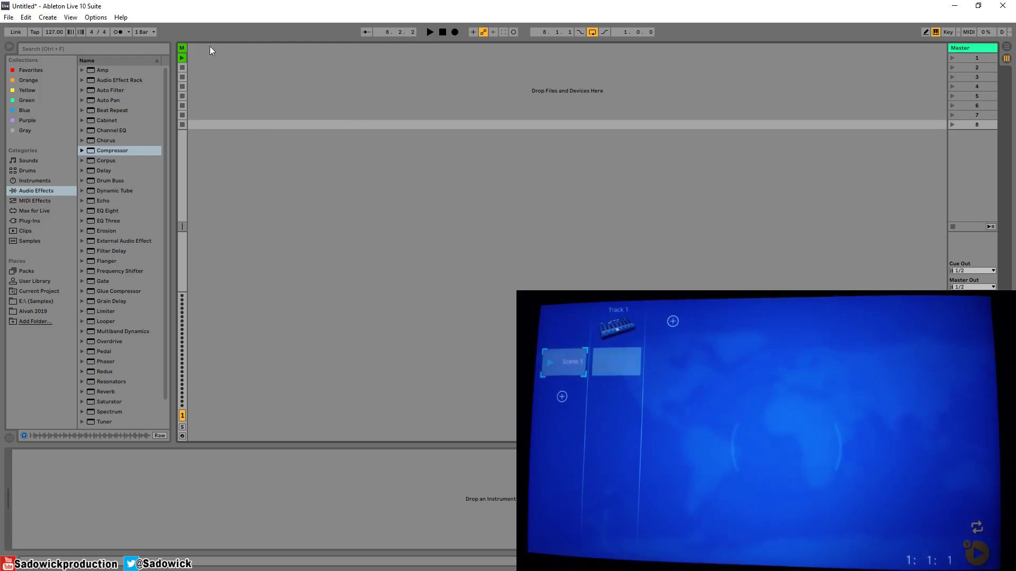
right_click(229, 105)
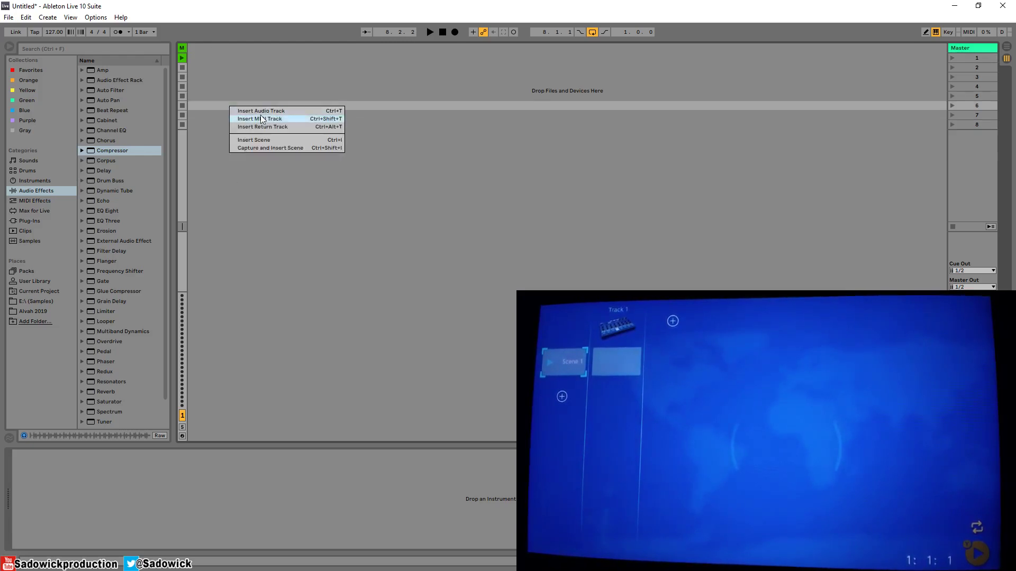
click(262, 113)
drag(203, 51, 290, 69)
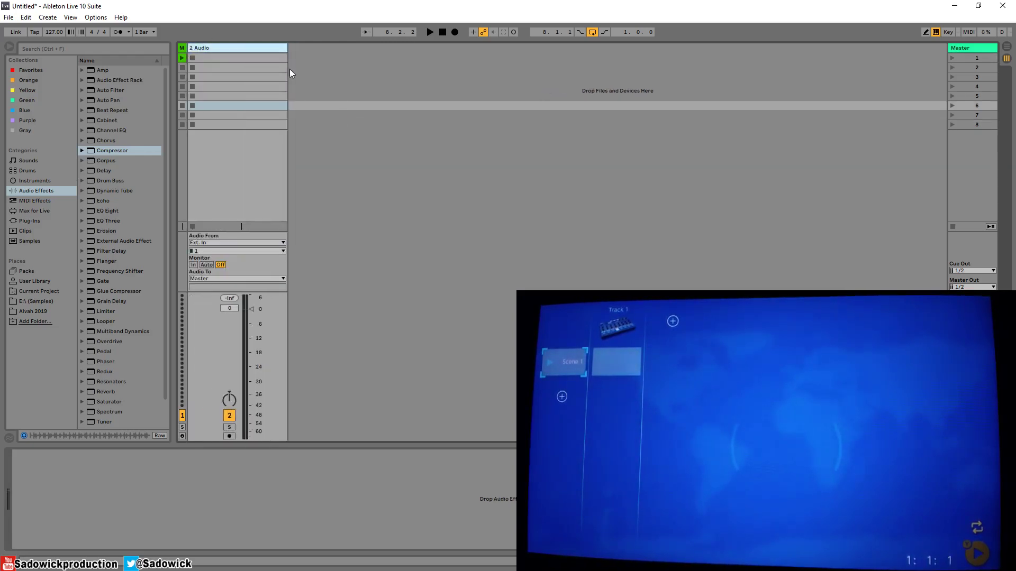
Set the 2 Audio track's external input to the stereo pair 1/2 and its monitoring to In
click(211, 251)
click(211, 260)
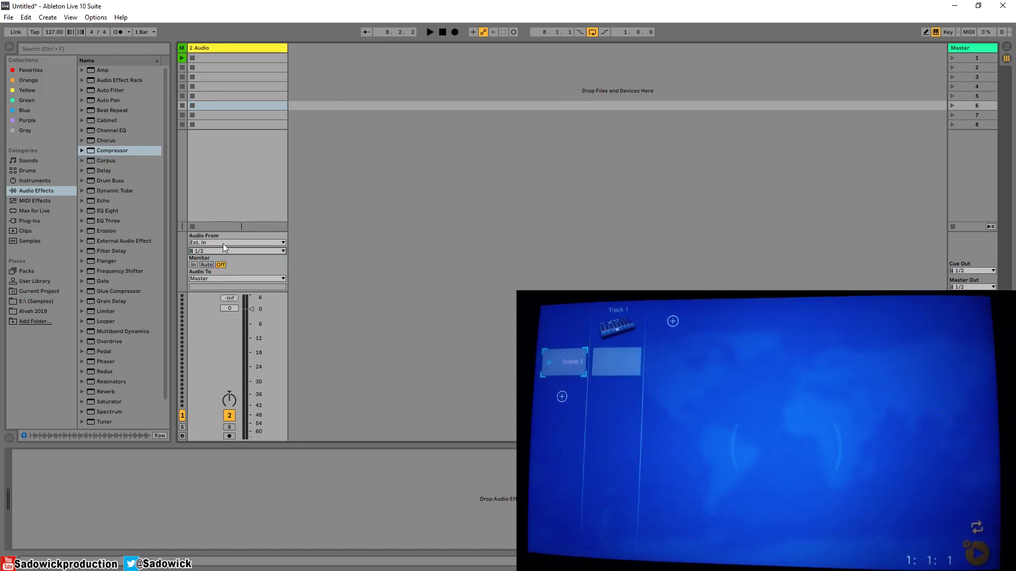
click(193, 264)
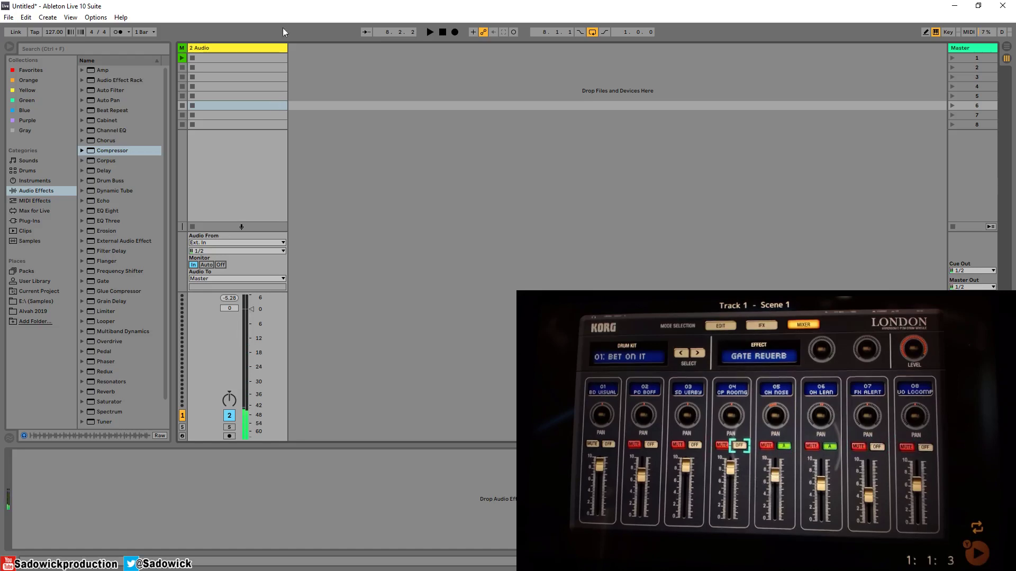
Narrow and mute the 2 Audio track, and turn off the metronome
drag(286, 48, 236, 57)
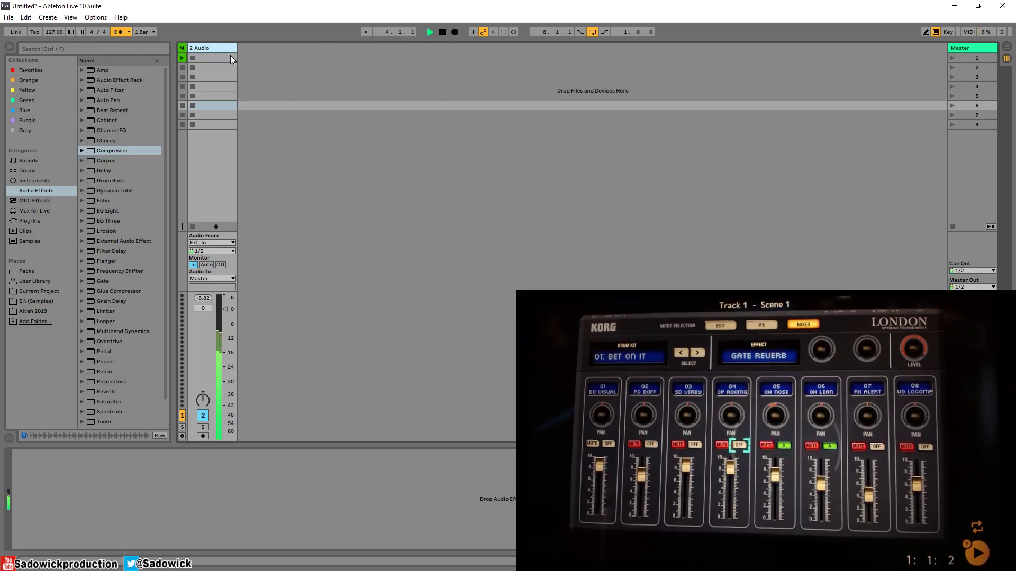
click(203, 415)
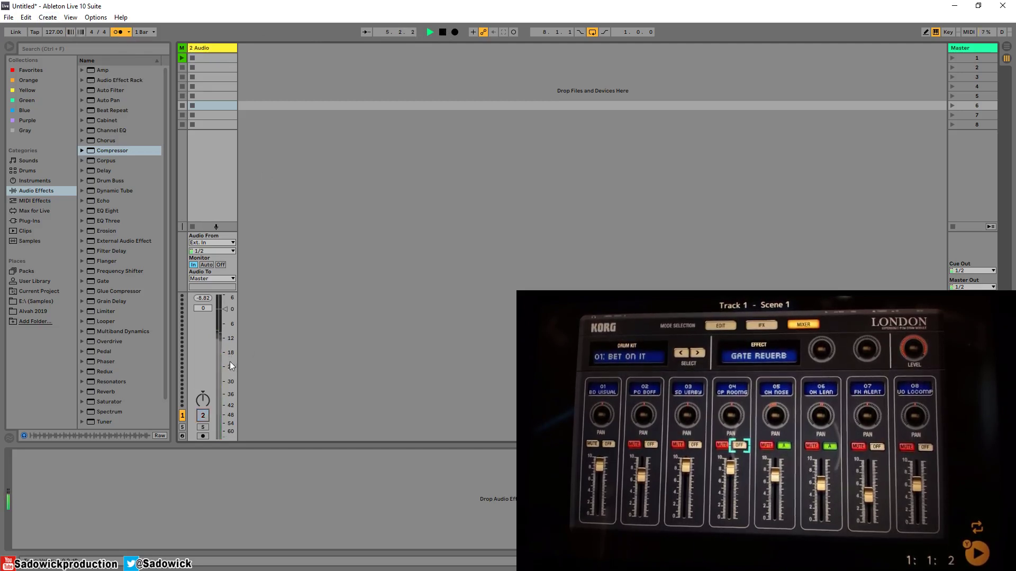
click(117, 32)
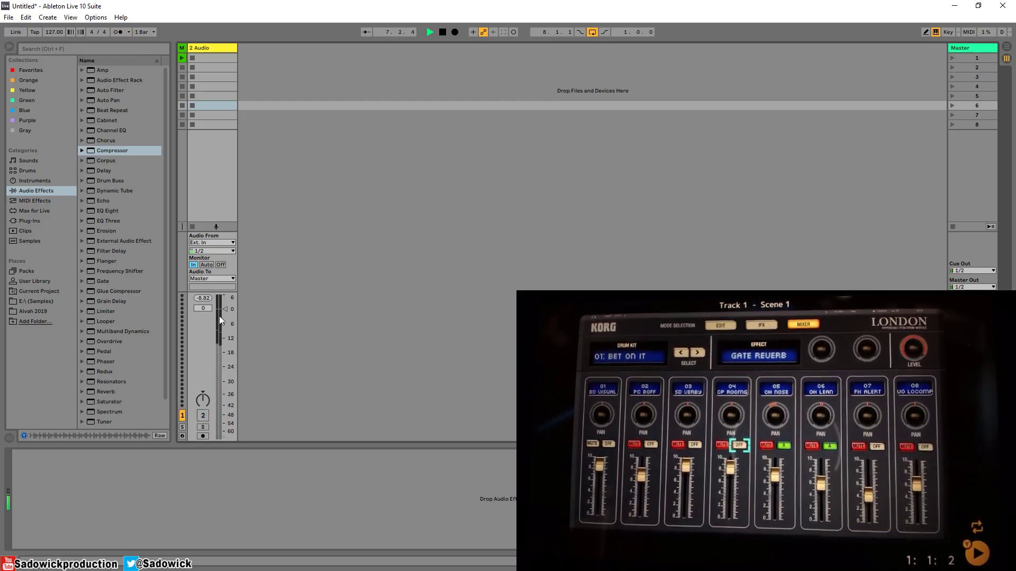
Arm and unmute the 2 Audio track, and record a one-bar clip into its first slot with 1 Bar quantization
click(203, 436)
click(145, 33)
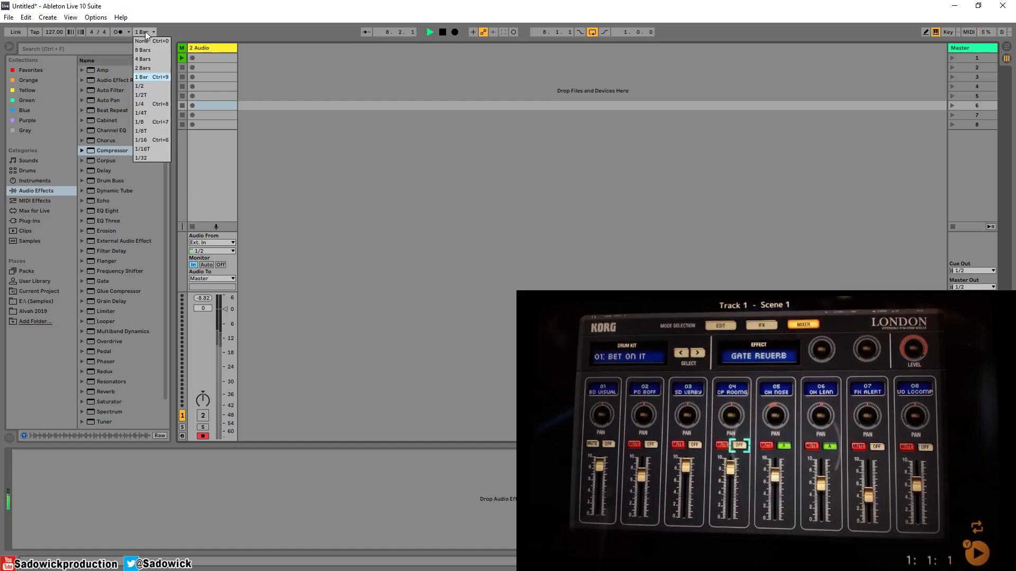
click(169, 33)
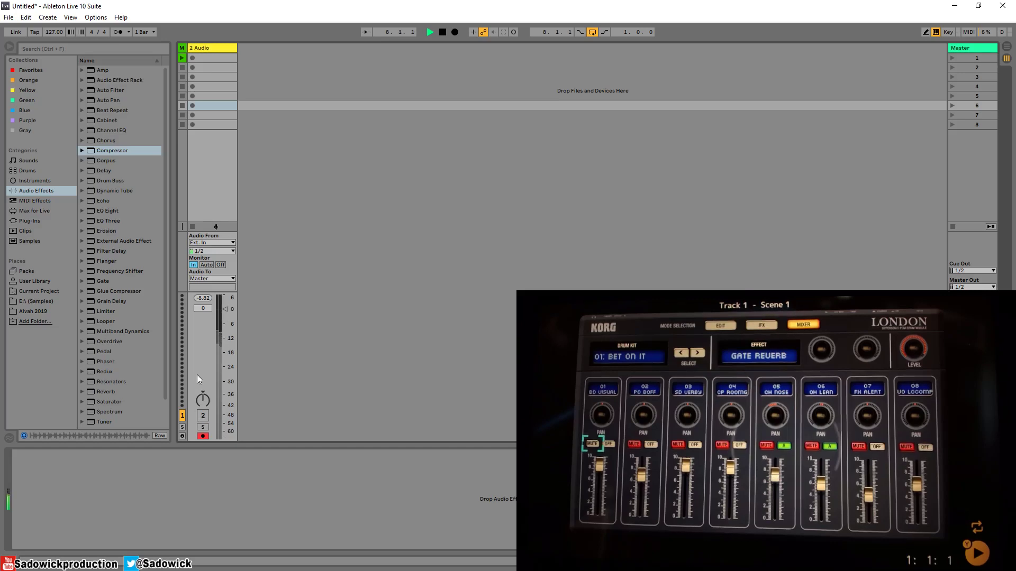
click(202, 416)
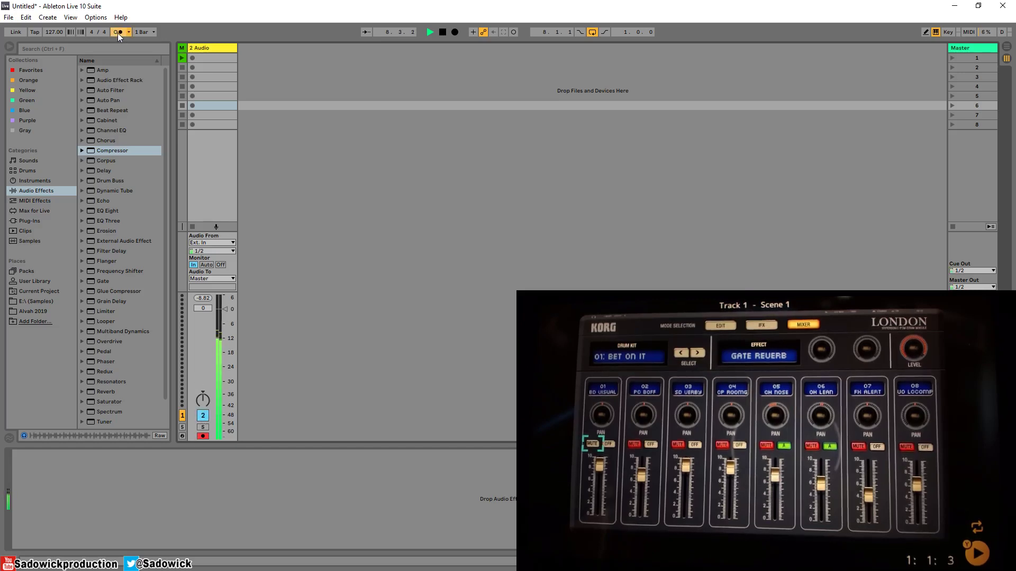
click(192, 58)
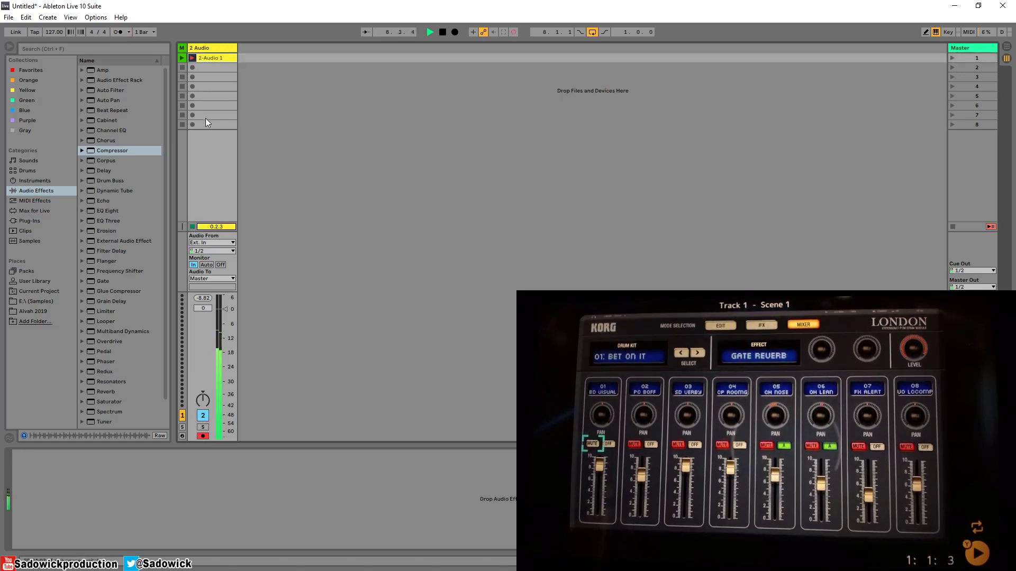
drag(206, 56, 252, 58)
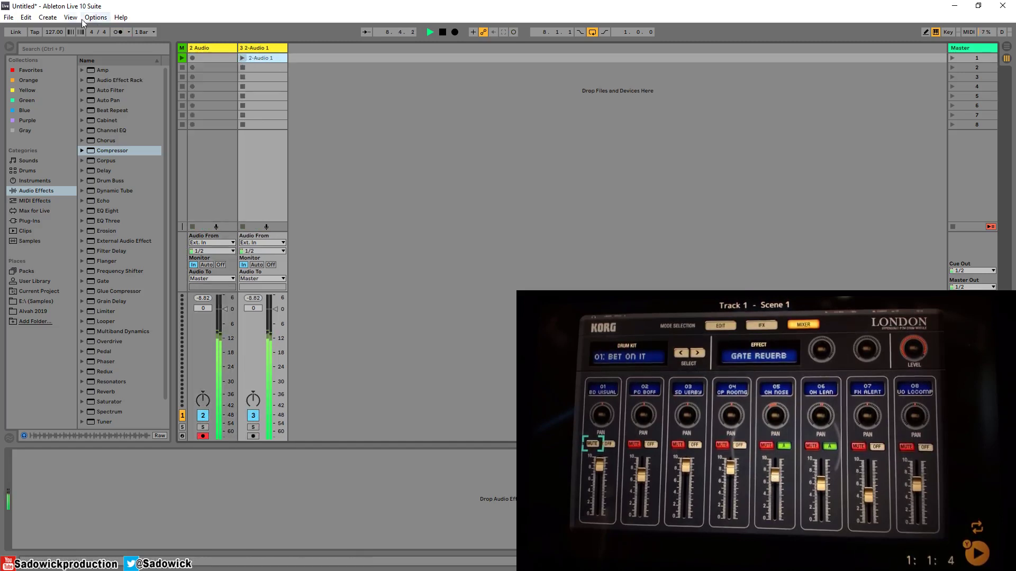
click(26, 17)
click(37, 27)
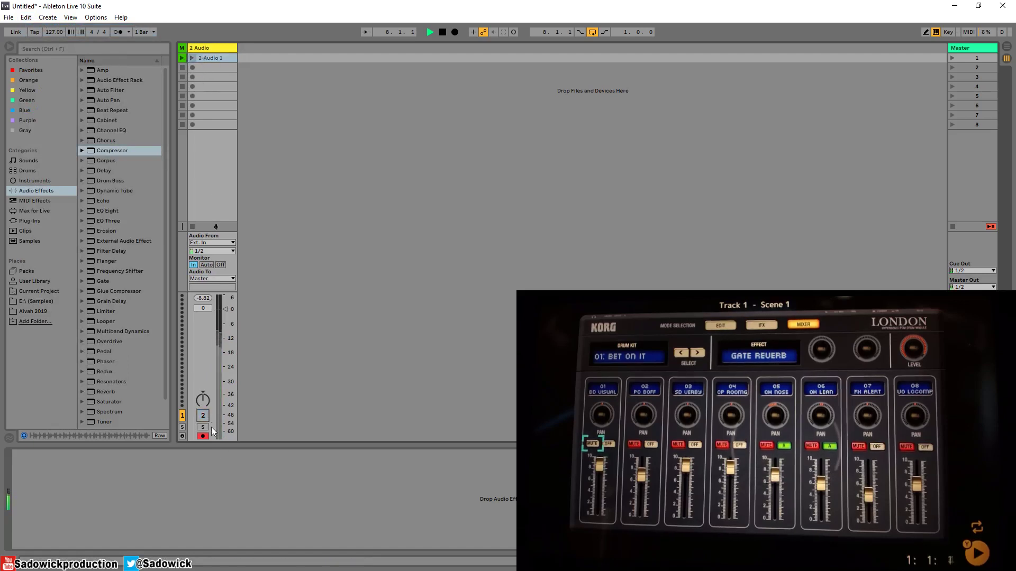
Unmute the 2 Audio track and record one-bar clips into its second and third slots
click(204, 416)
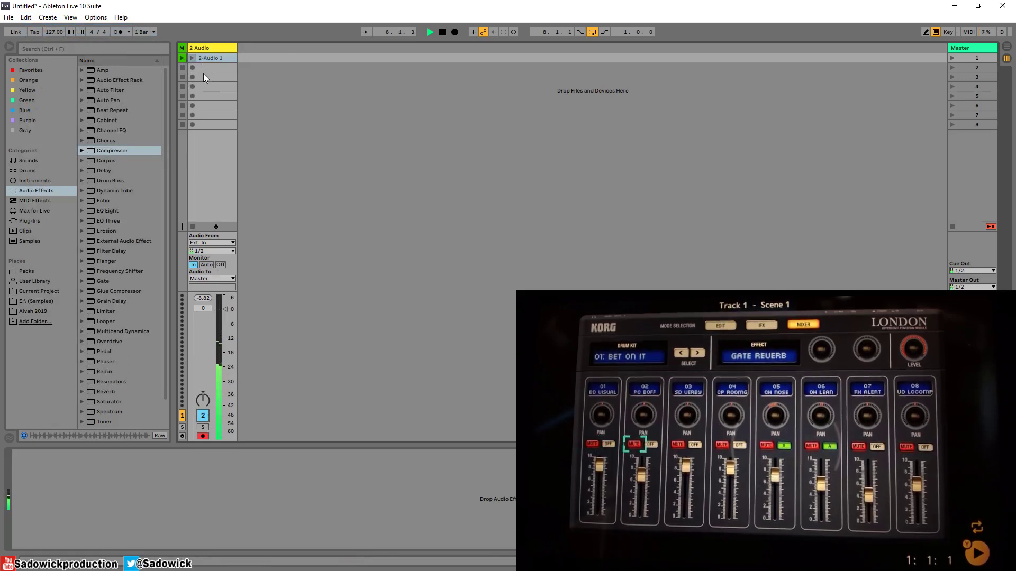
click(190, 70)
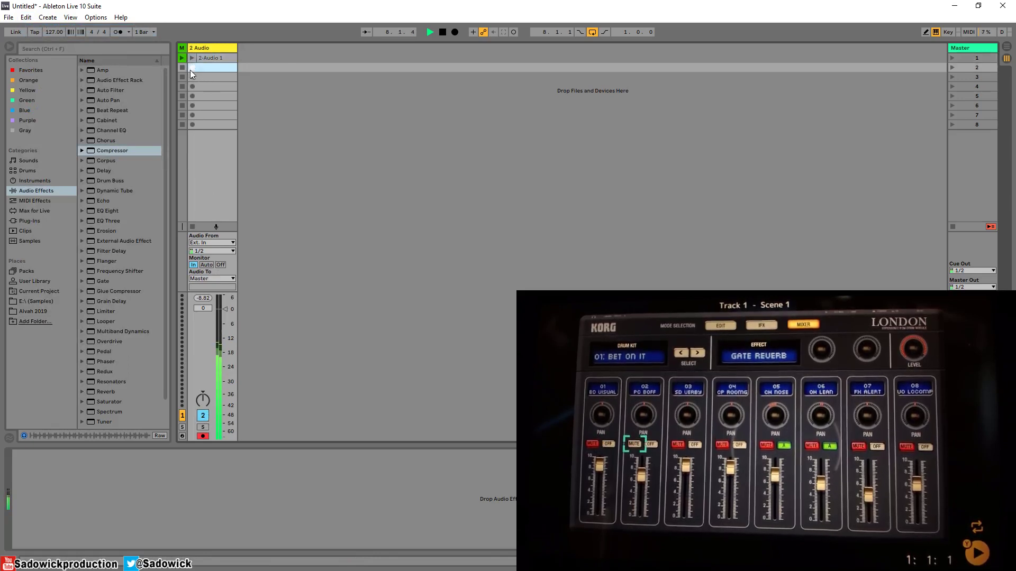
click(192, 227)
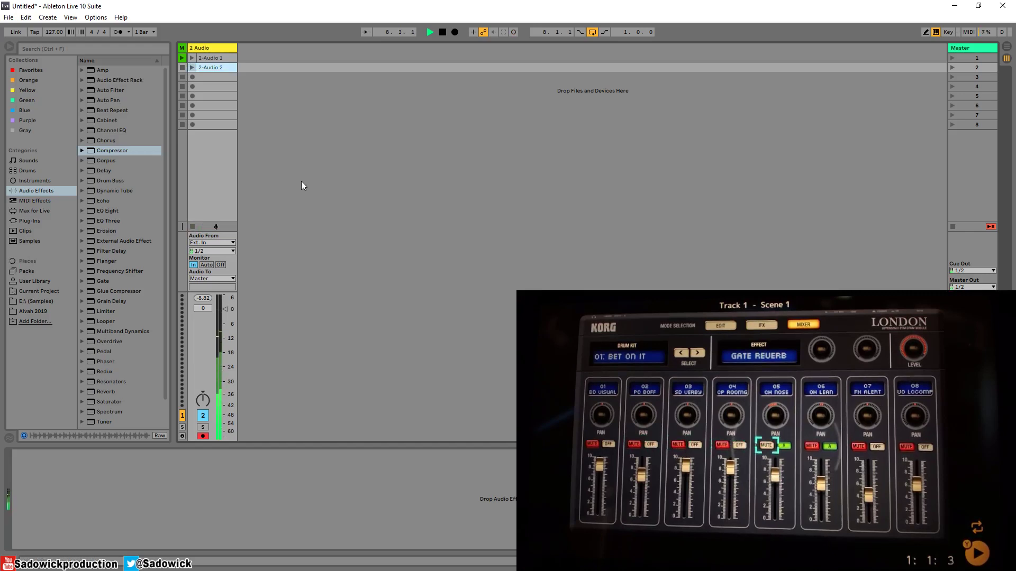
click(191, 77)
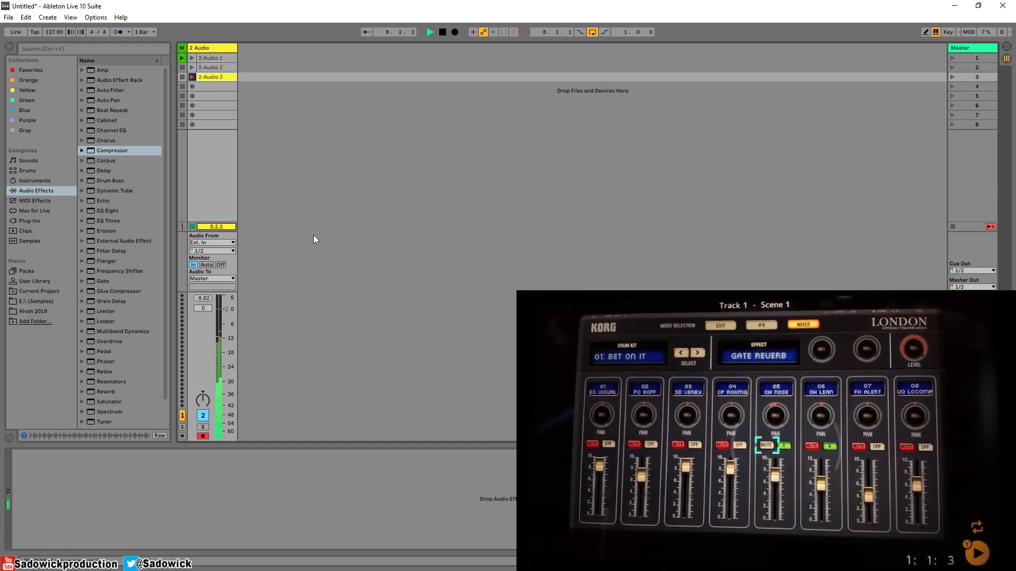
click(212, 77)
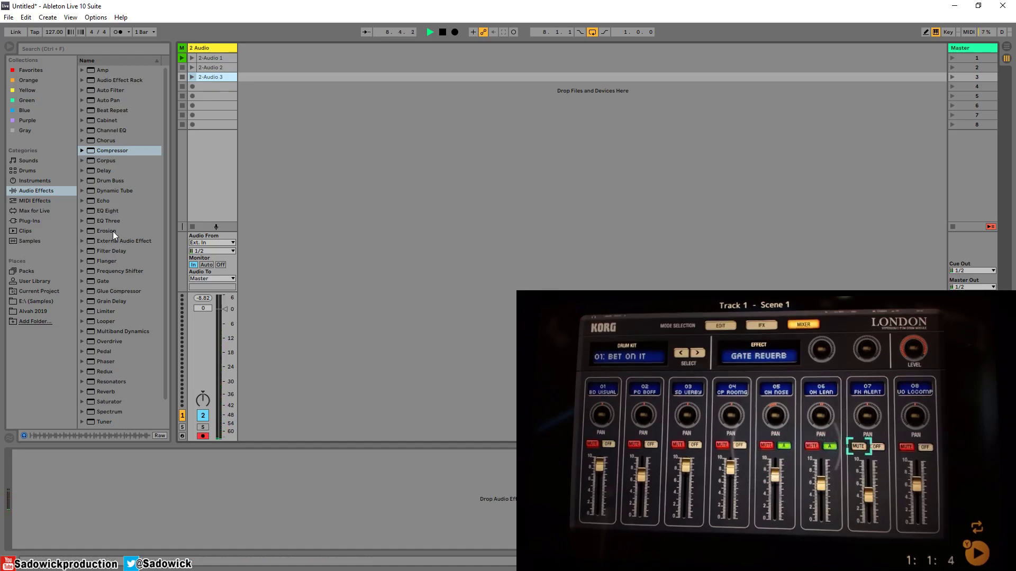
Record one-bar clips into the fourth and fifth slots of the 2 Audio track
click(192, 87)
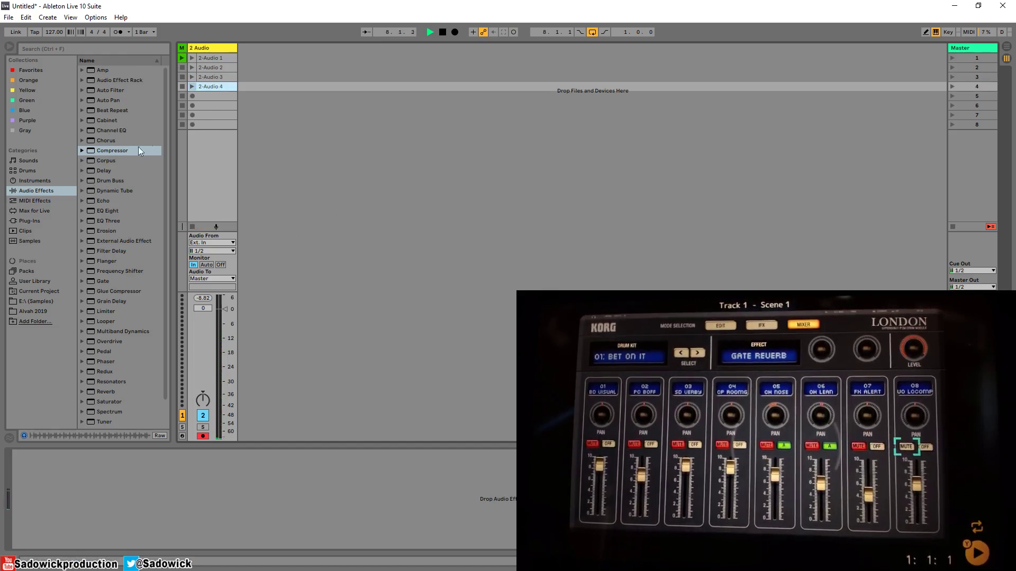
click(192, 96)
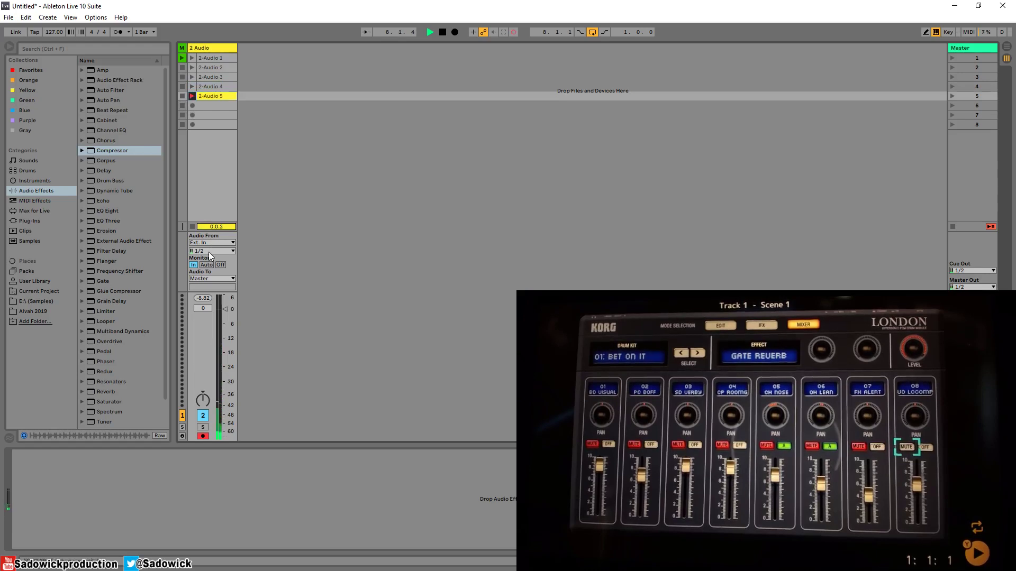
click(192, 226)
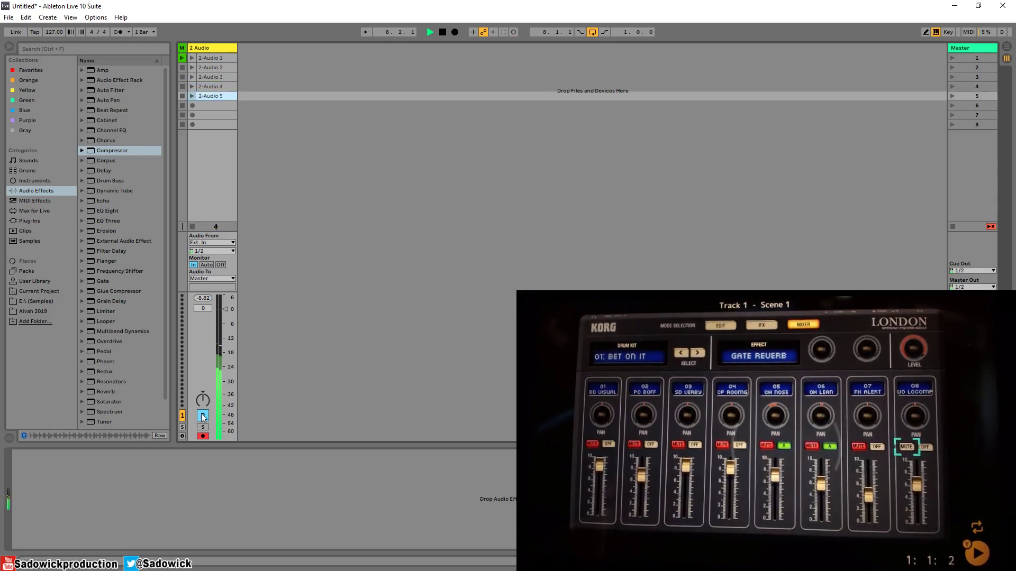
Stop playback and insert another audio track beside 2 Audio
click(442, 33)
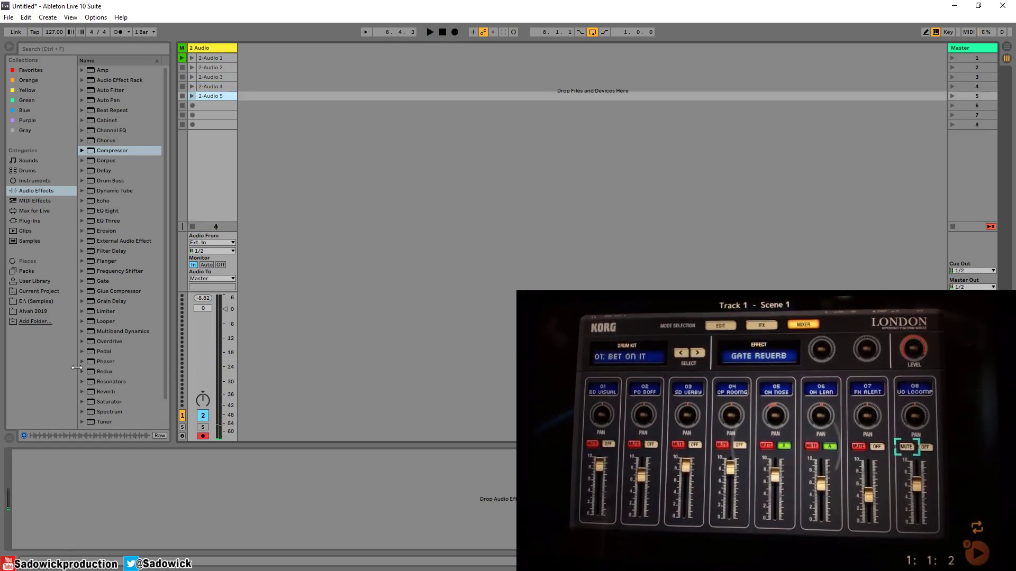
right_click(270, 61)
click(288, 60)
Open the 2-Audio 1 clip and view the waveforms of the five recorded clips in turn
click(214, 57)
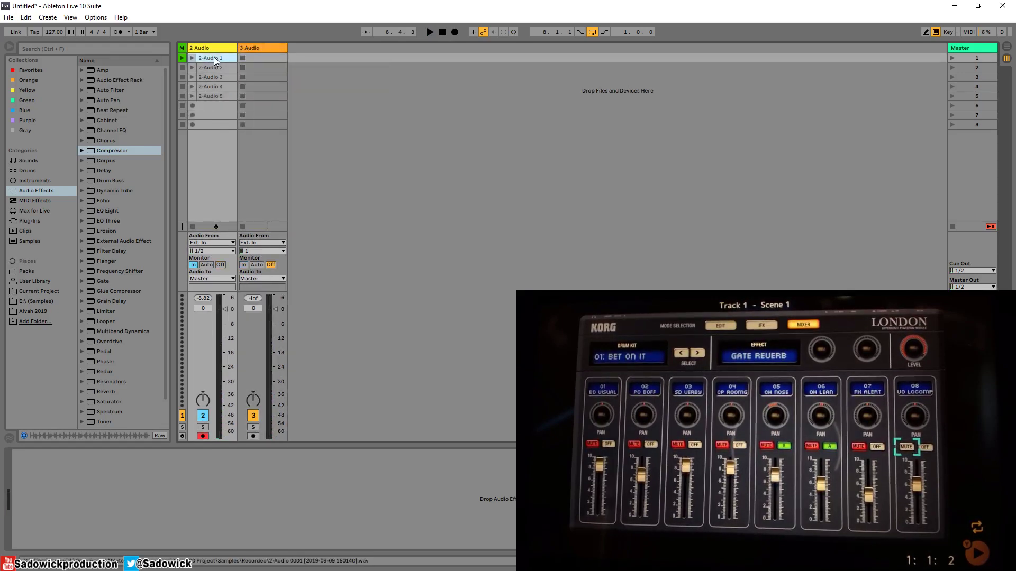
double_click(211, 58)
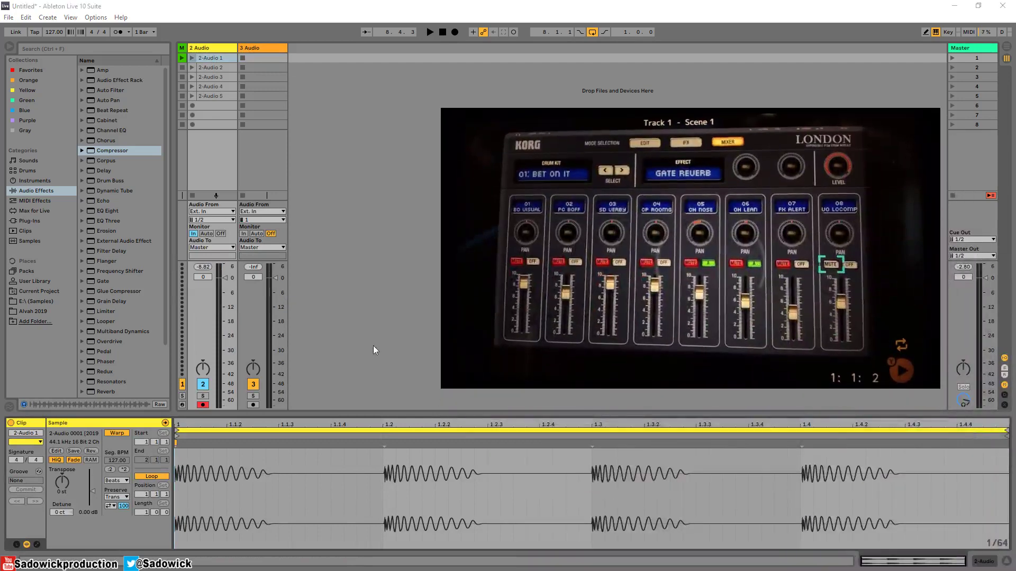
click(204, 68)
click(210, 78)
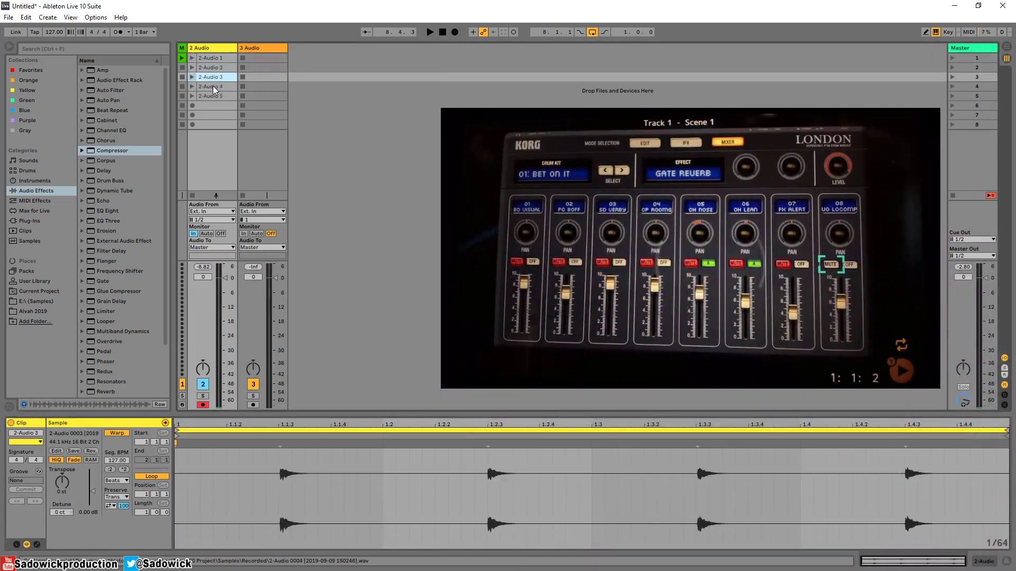
click(213, 87)
click(213, 94)
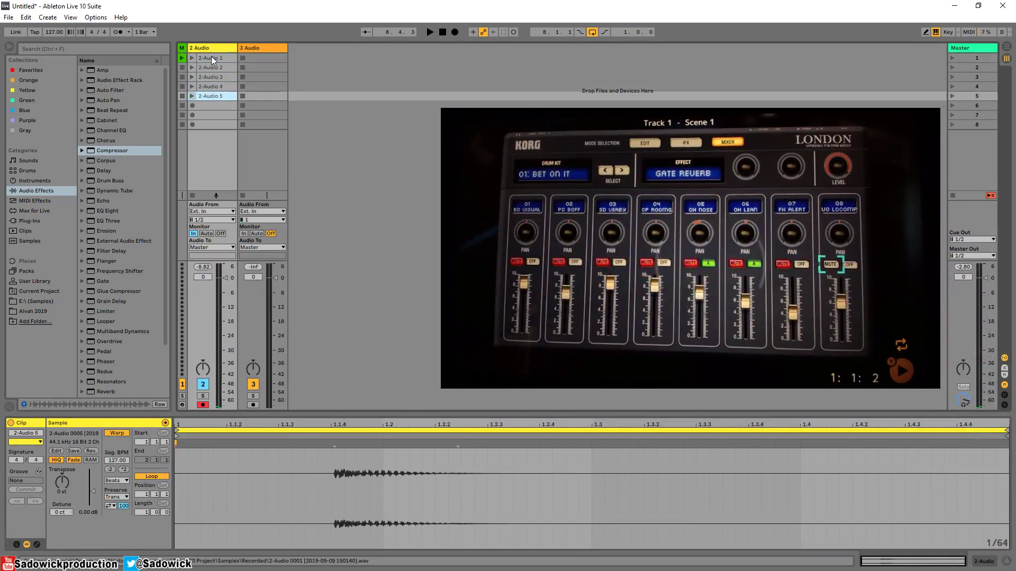
Examine the timing of the hit at beat 1.2 in the 2-Audio 1 clip's waveform
click(212, 58)
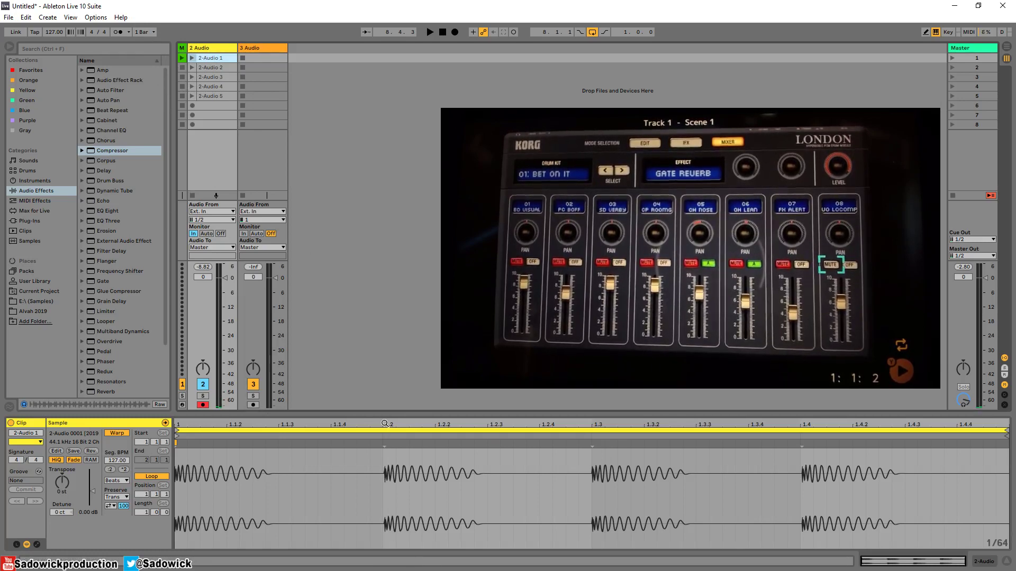
drag(385, 423, 385, 475)
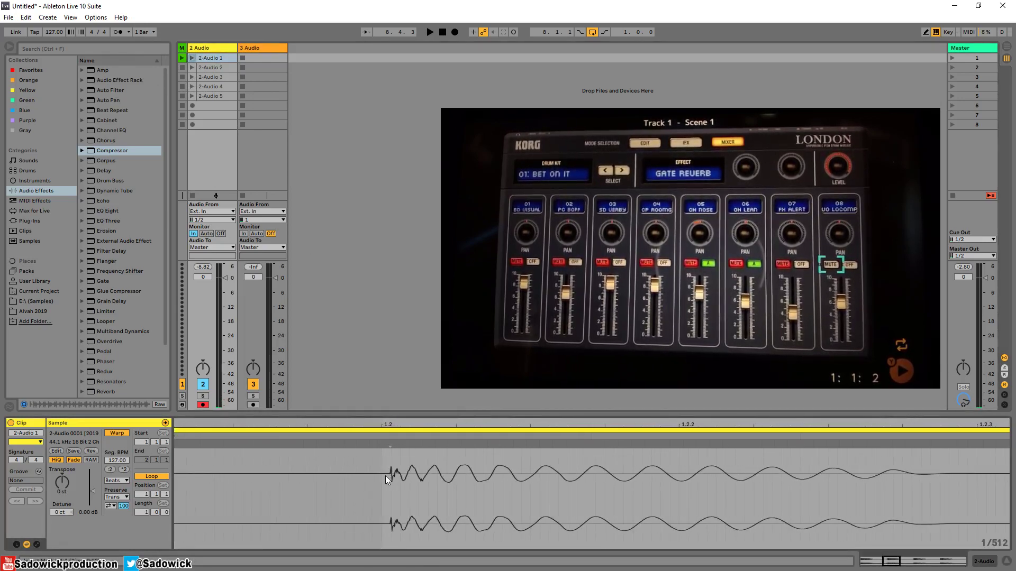
click(385, 475)
drag(394, 422, 389, 401)
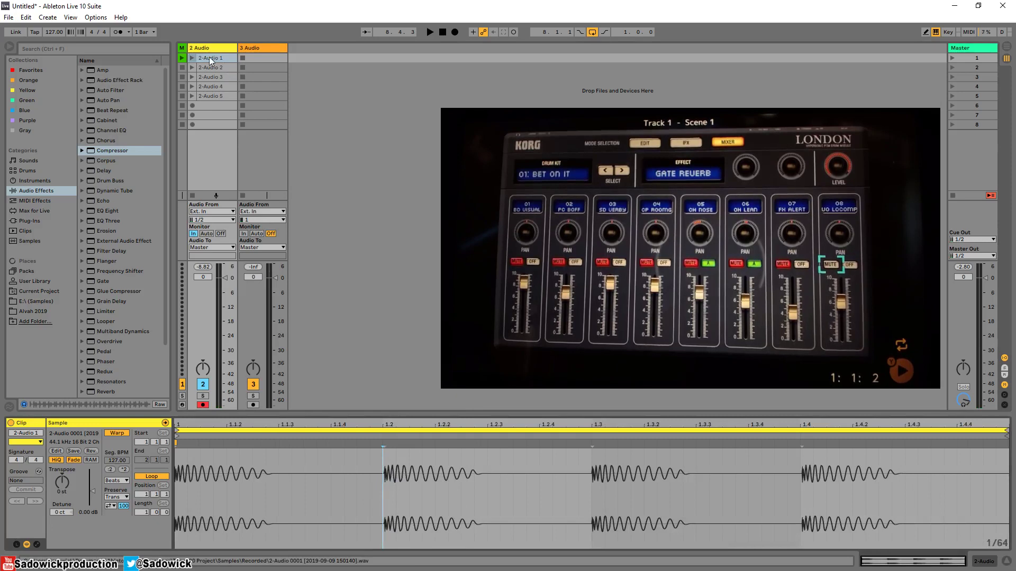
Move the 2-Audio 1 clip to the first slot of the 3 Audio track and undo the stray 2-Audio 2 clip drop
drag(209, 56, 313, 59)
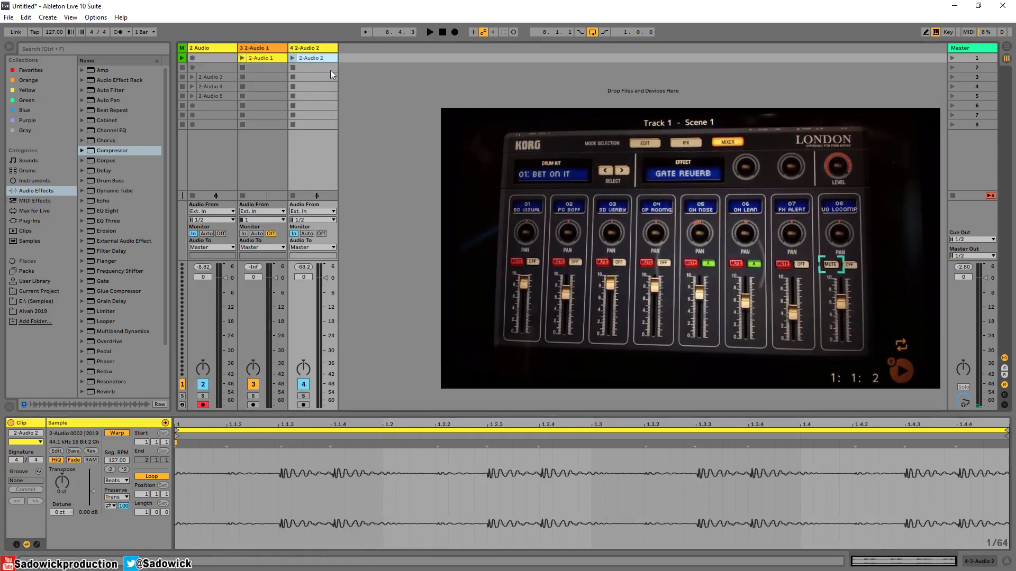
click(26, 17)
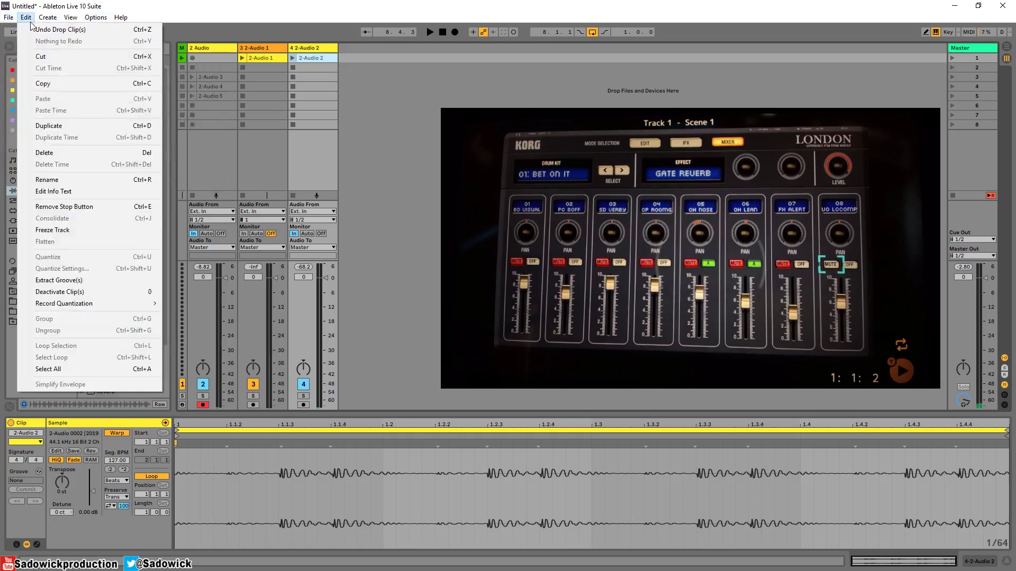
click(58, 29)
Insert five more audio tracks after 3 2-Audio 1, numbered 4 to 8
right_click(328, 71)
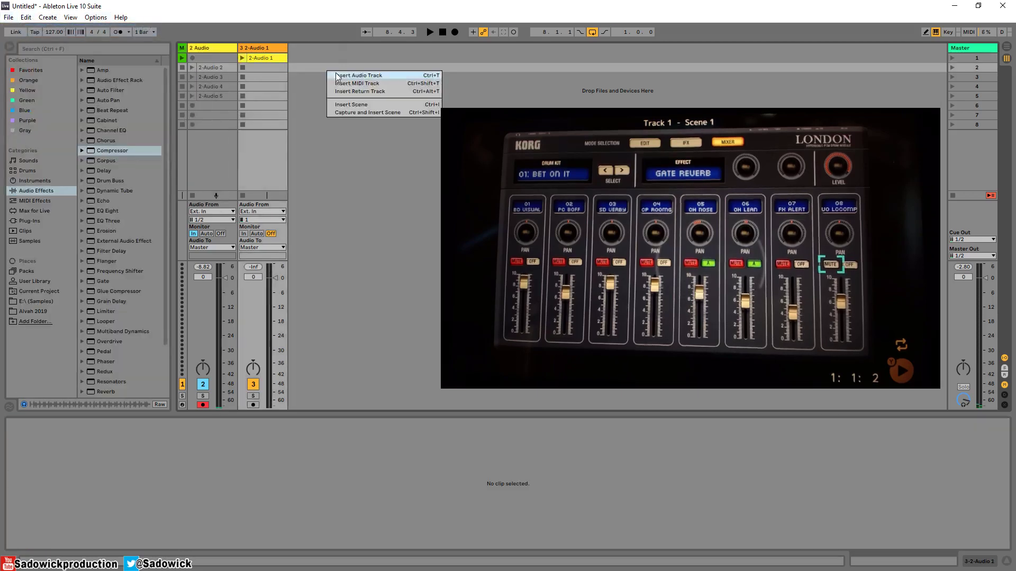
click(371, 75)
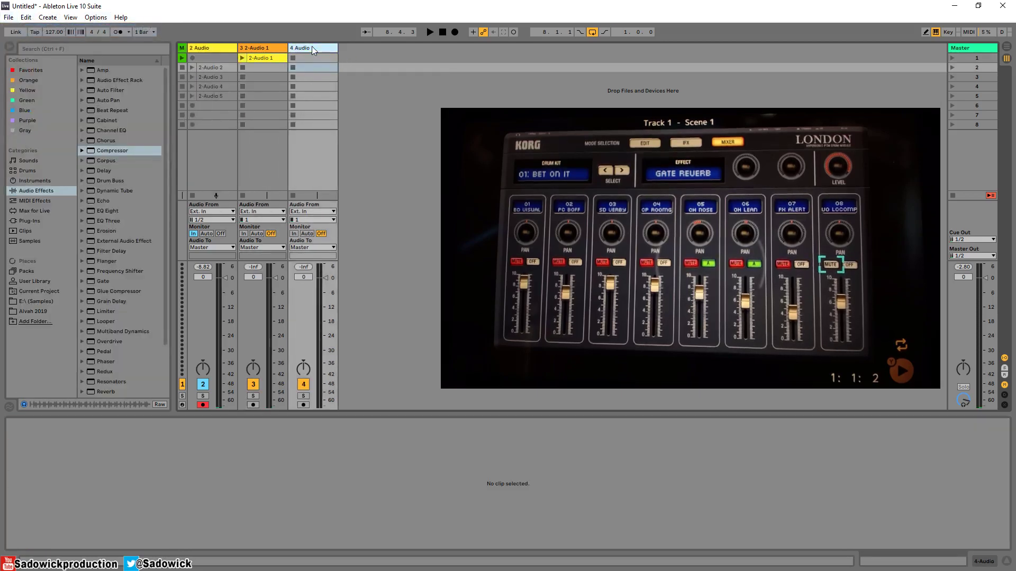
key(ctrl+t)
key(ctrl+t)
key(ctrl+t)
key(ctrl+t)
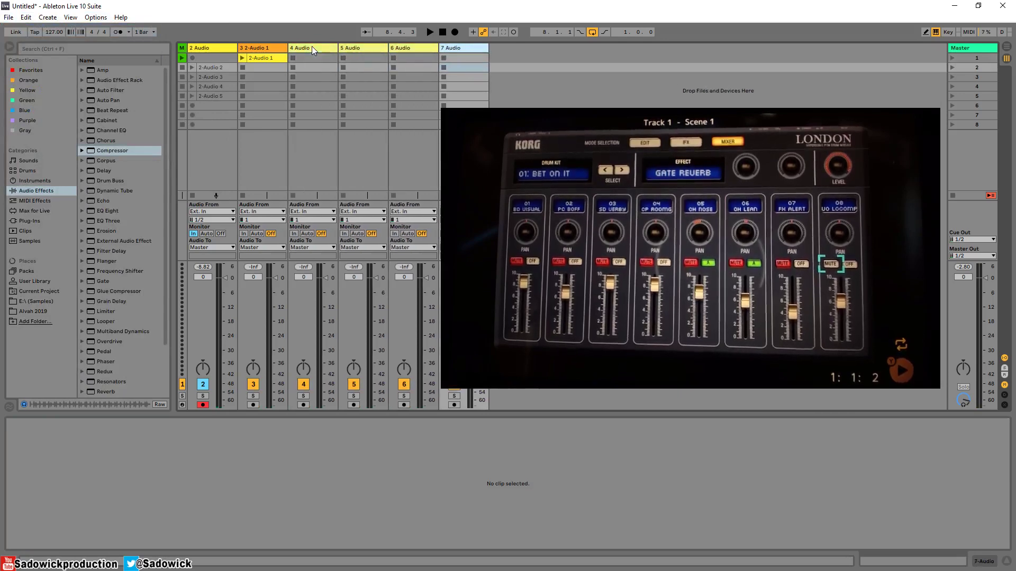
Move the clips 2-Audio 2, 2-Audio 3, 2-Audio 4 and 2-Audio 5 to the first slots of tracks 4 to 7
drag(209, 67, 308, 58)
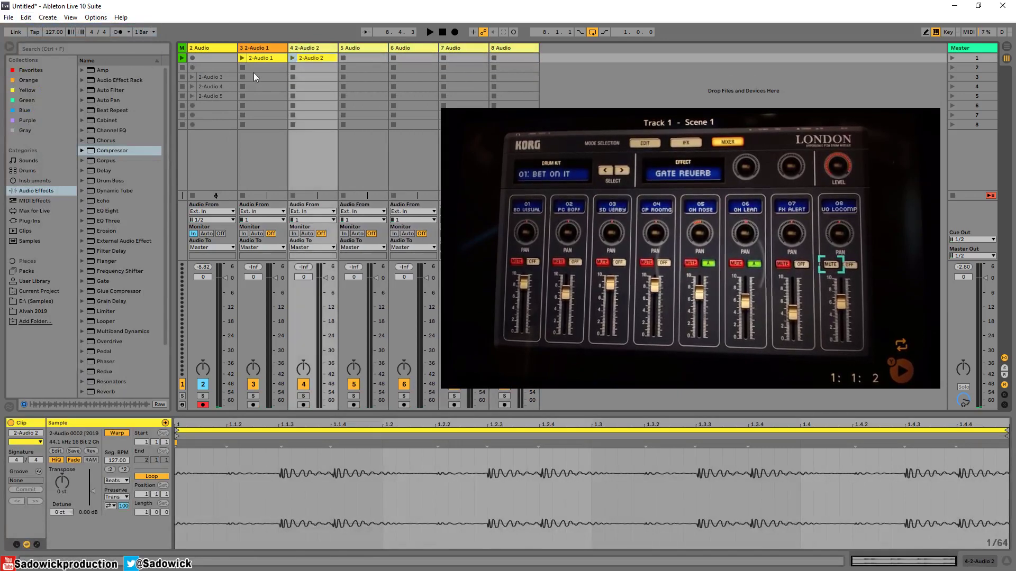
drag(214, 77, 376, 59)
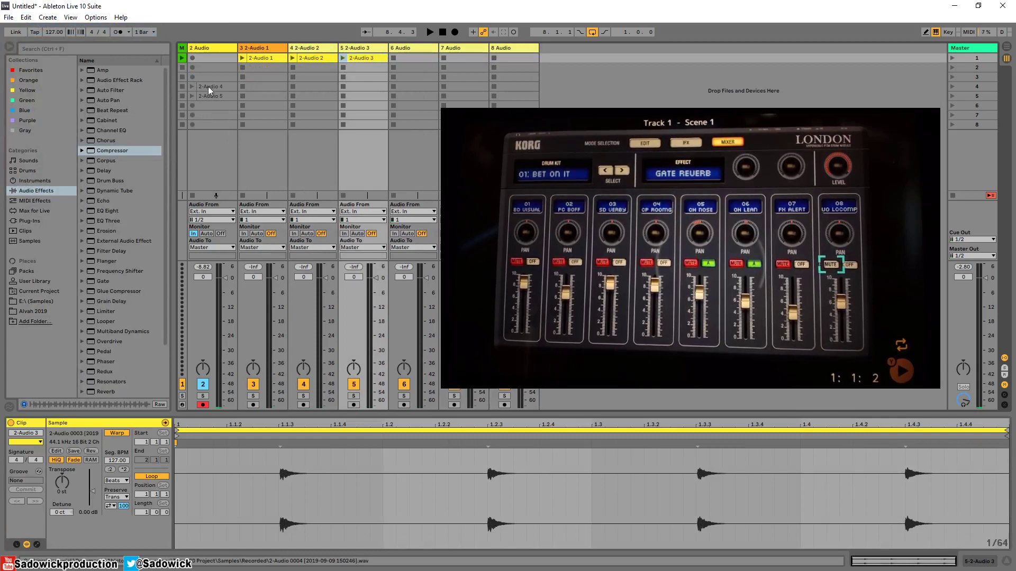
drag(208, 87, 463, 59)
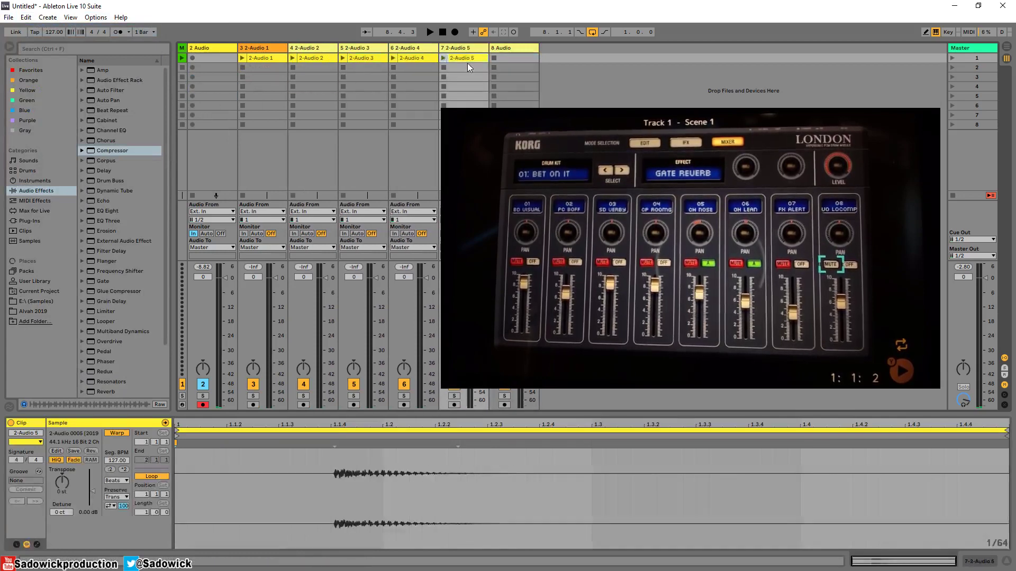
Group the five tracks from 2-Audio 1 to 2-Audio 5 and select the group track
click(268, 50)
shift+click(463, 52)
right_click(463, 52)
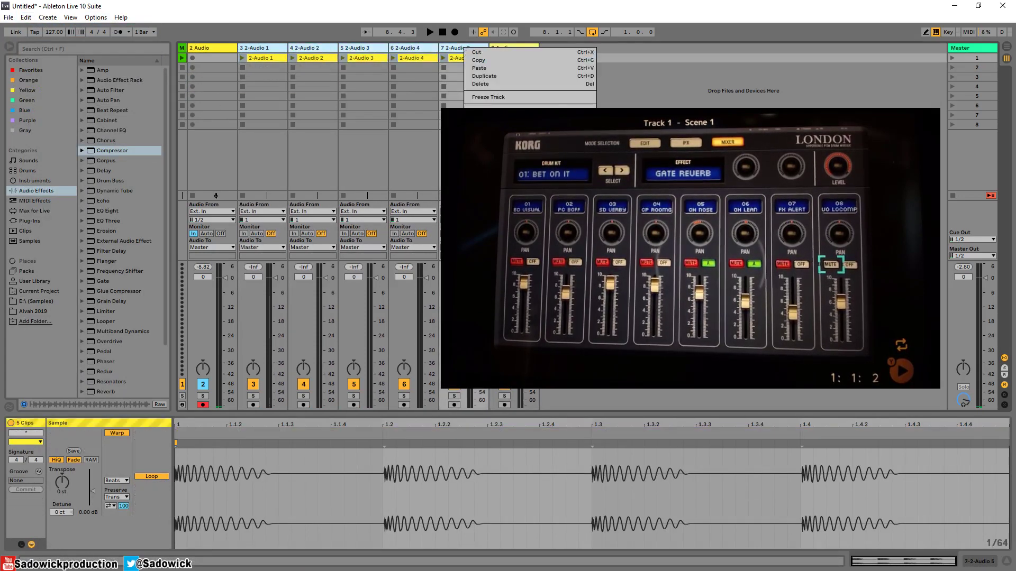
click(479, 84)
click(259, 52)
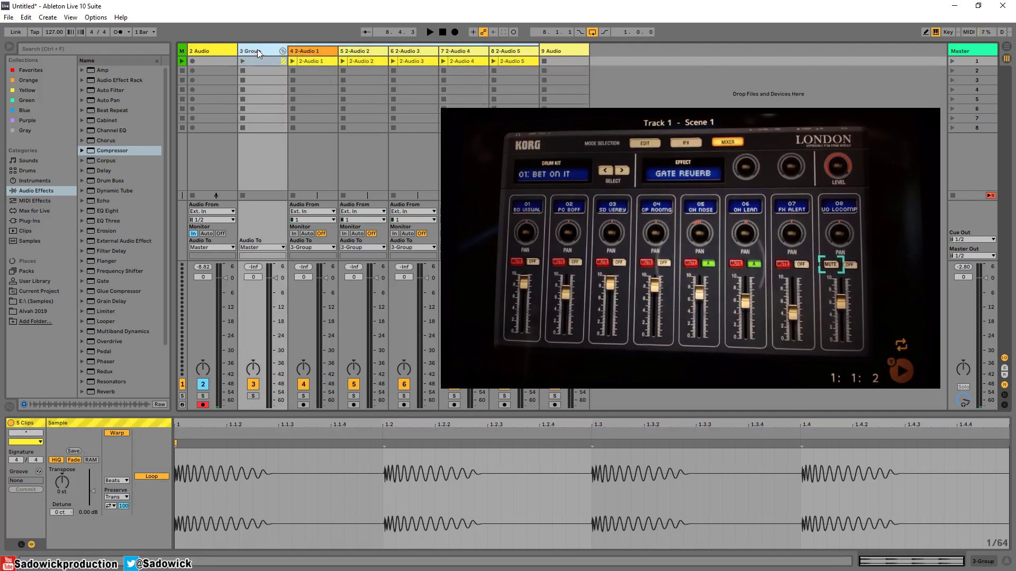
Launch the first scene, solo the 2-Audio 2 track and listen to its clip on its own
click(952, 62)
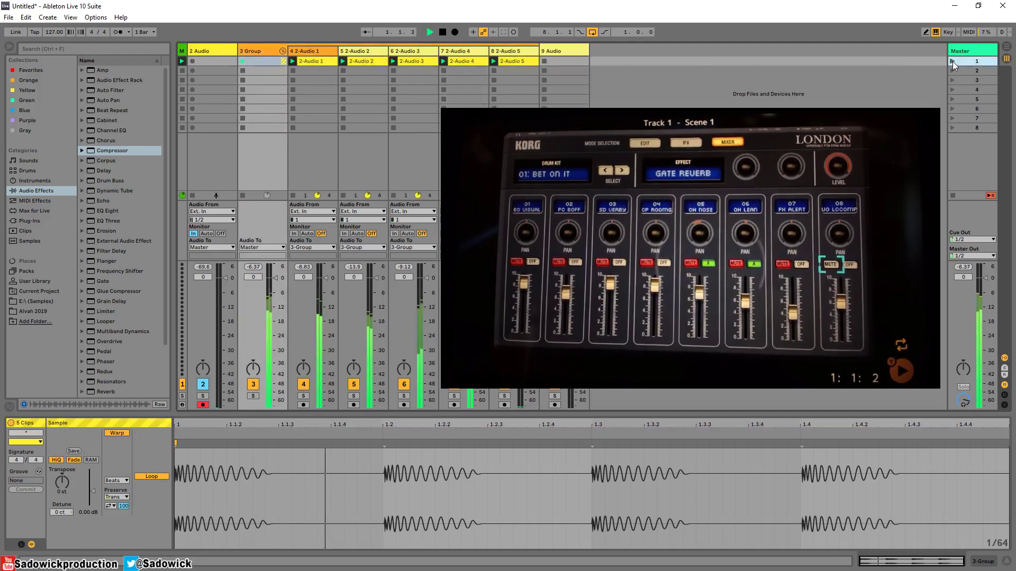
click(303, 396)
key(space)
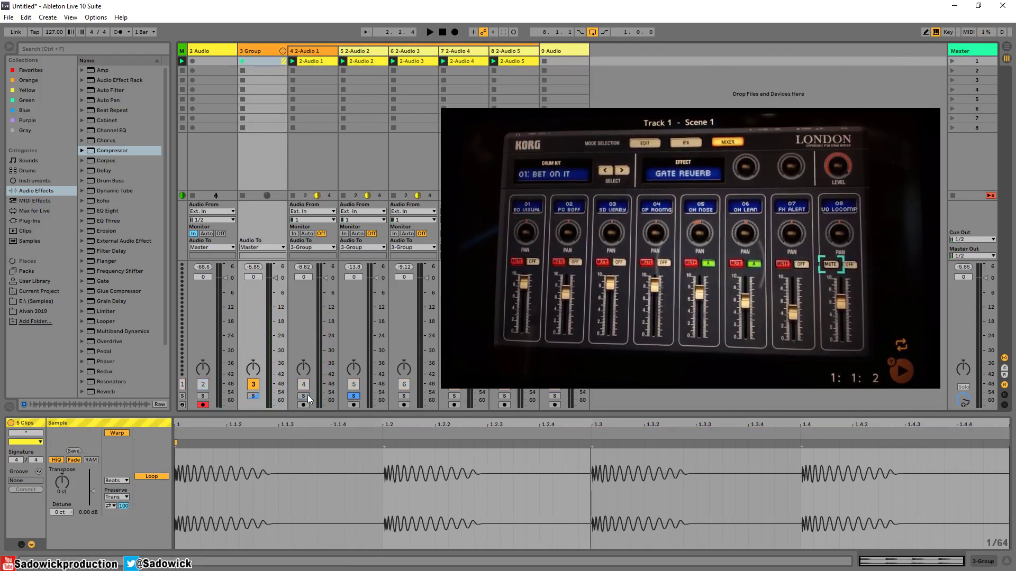
click(364, 62)
key(space)
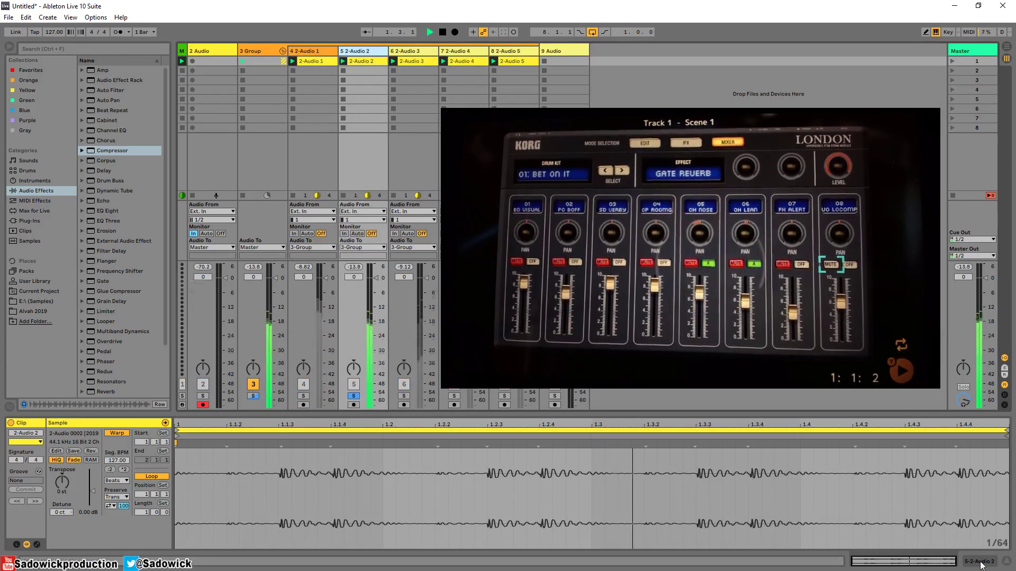
Stop playback and add an EQ Eight to the 2-Audio 2 track
key(shift+Tab)
key(space)
click(107, 211)
drag(108, 211, 129, 494)
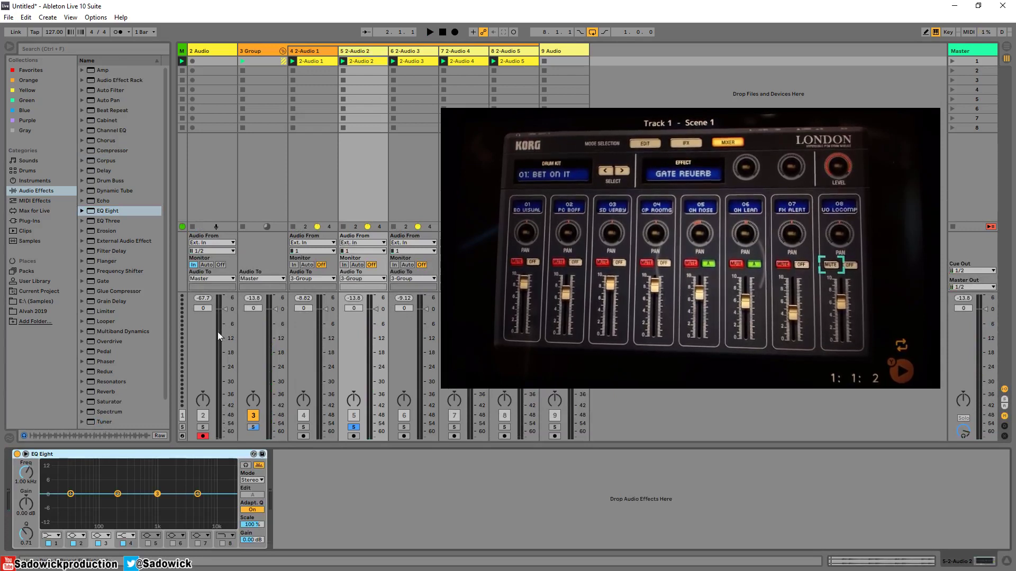
Cut EQ Eight's band 2 to about -8.8 dB at 316 Hz during playback and unsolo the 2-Audio 2 track
key(space)
drag(118, 493, 128, 512)
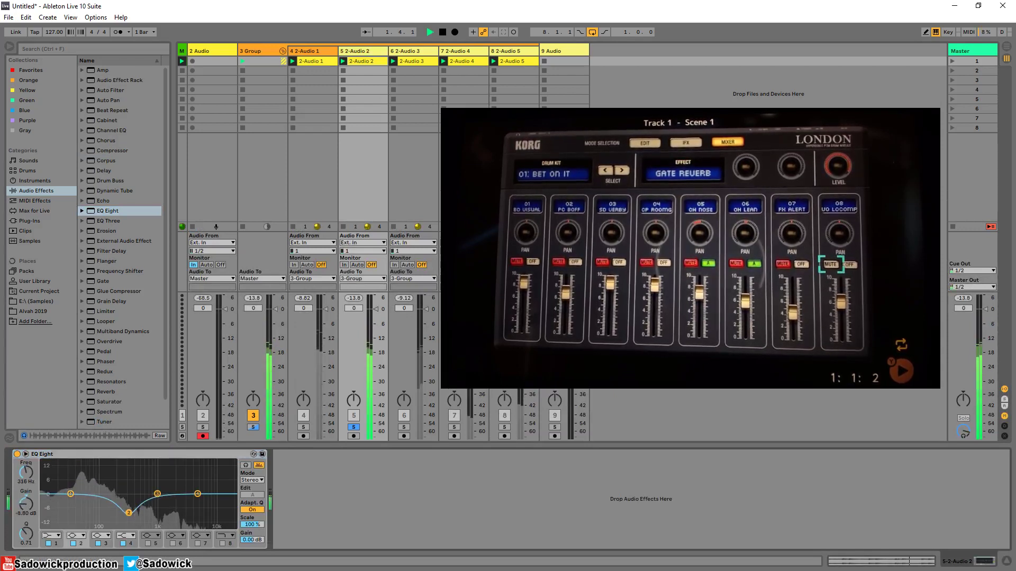
click(353, 427)
key(space)
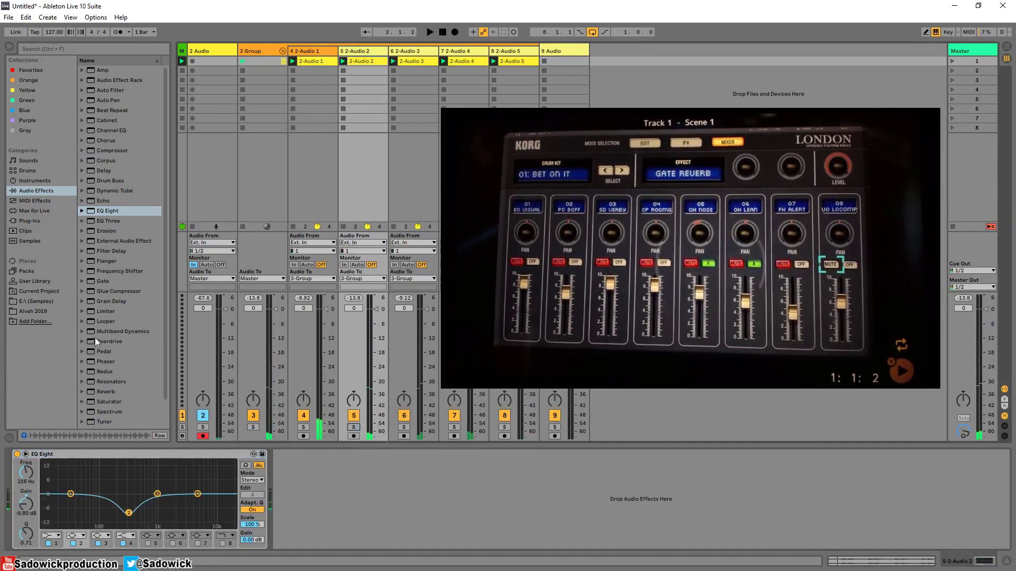
Add the LFOTool_x64 VST plug-in after EQ Eight on the 2-Audio 2 track
click(29, 221)
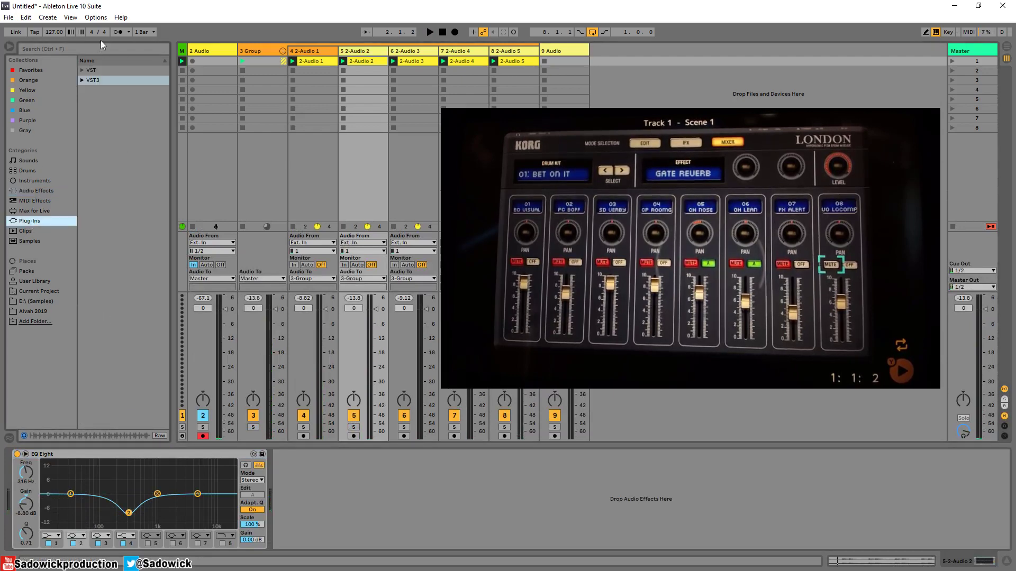
click(83, 70)
scroll(121, 218, down, 10)
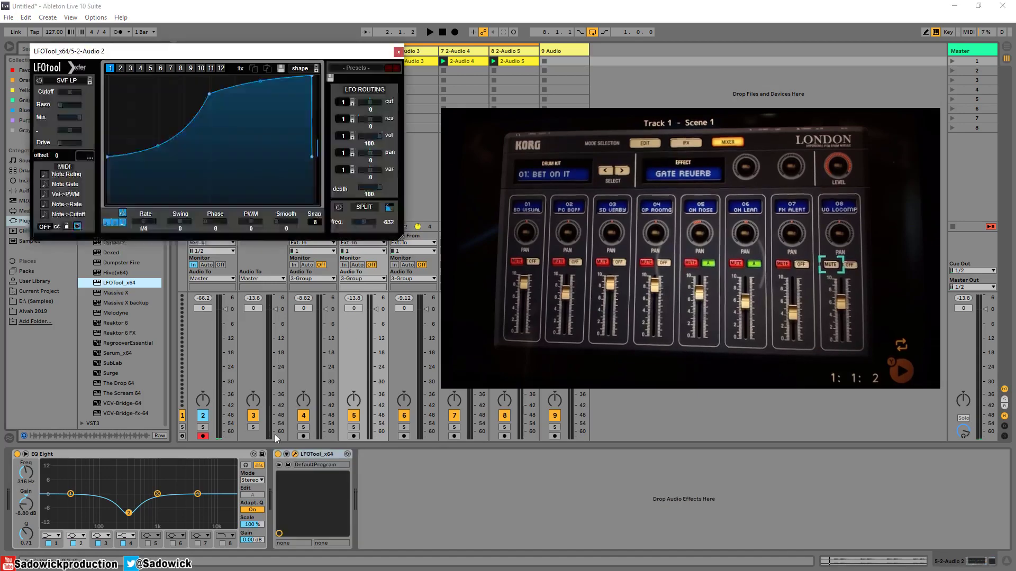
Play the group briefly and mute tracks 6 to 9
key(space)
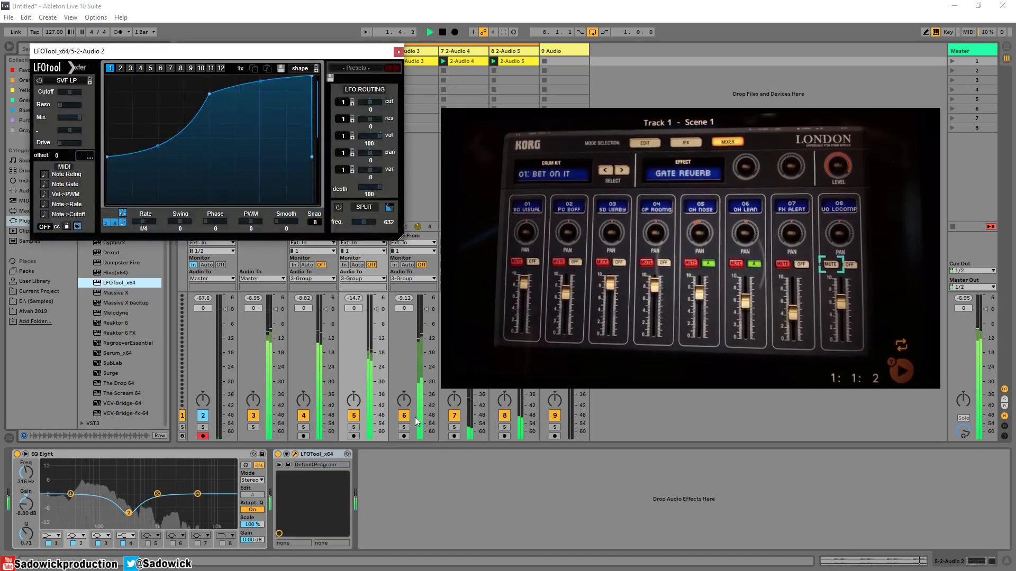
key(space)
click(556, 418)
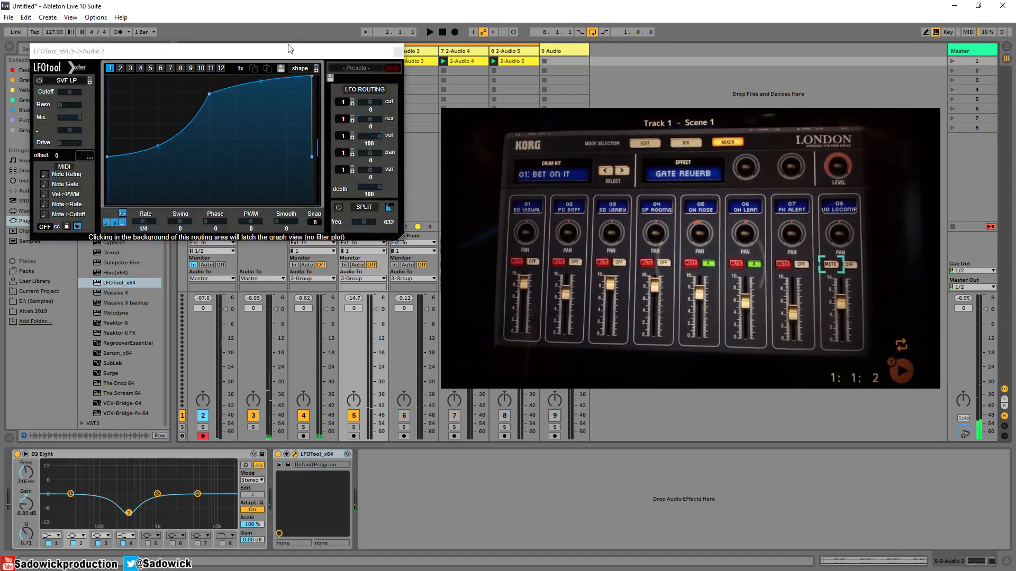
Lower the start of LFOTool's volume curve almost to zero during playback and close the plug-in window
drag(280, 53, 306, 151)
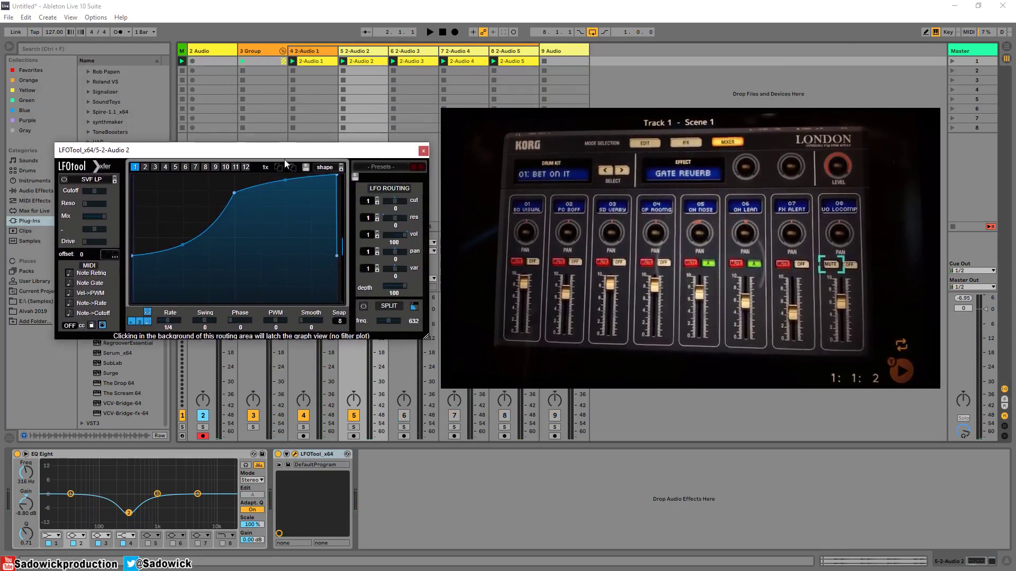
key(space)
drag(135, 255, 132, 291)
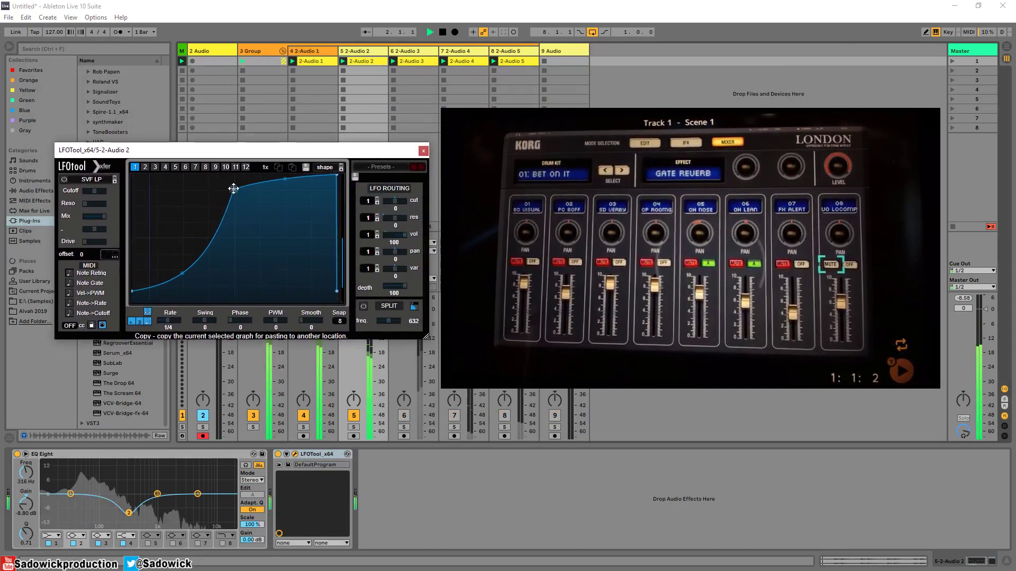
click(423, 151)
Restart playback and cut EQ Eight's band 4 to about -6.57 dB at 4.35 kHz on the 2-Audio 2 track
key(space)
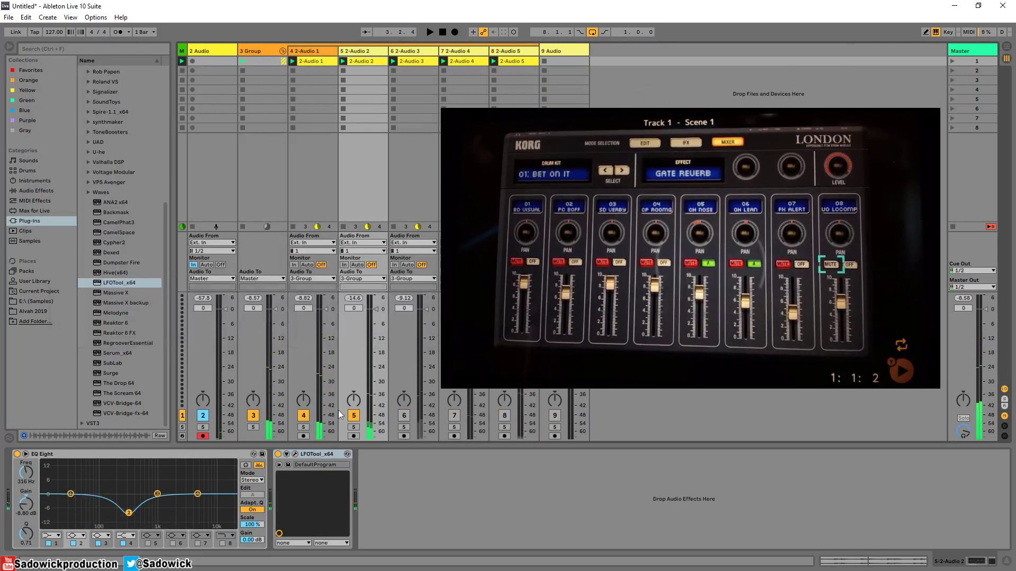
key(space)
mouse_move(199, 494)
mouse_down()
mouse_move(215, 494)
mouse_move(194, 508)
mouse_up()
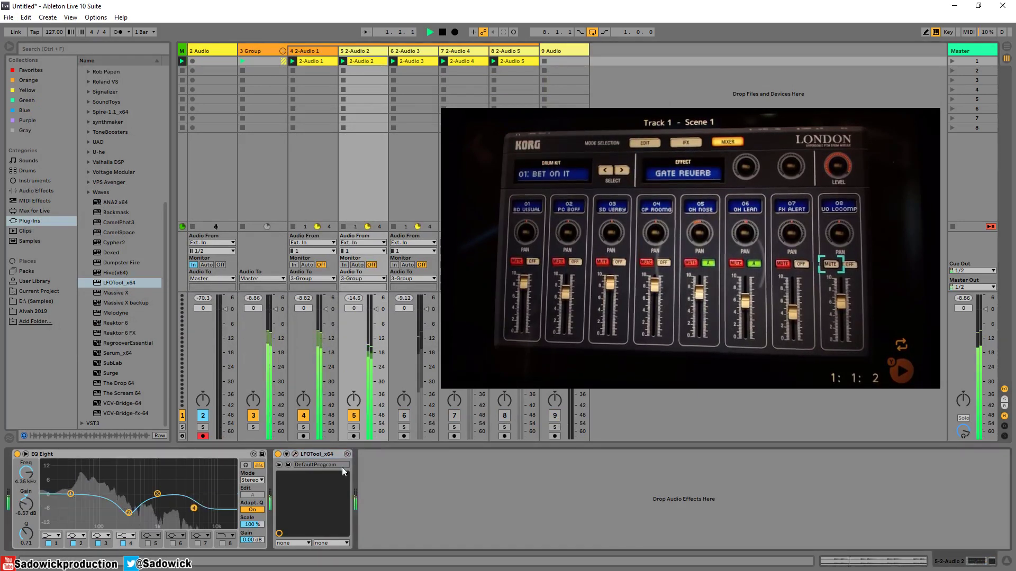
Unmute the 2-Audio 3 track and pan it off centre while checking it in playback
click(412, 60)
key(space)
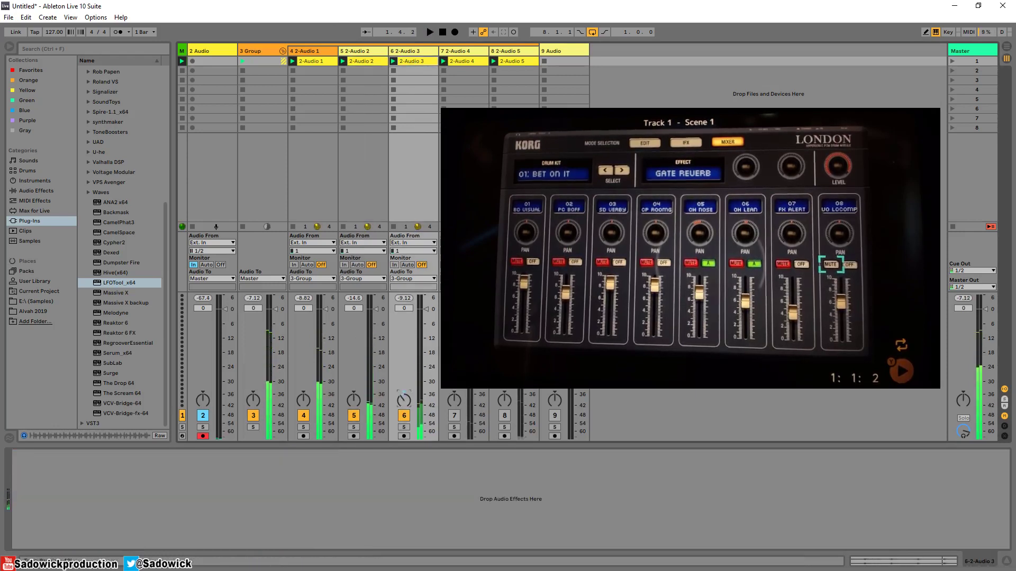
key(space)
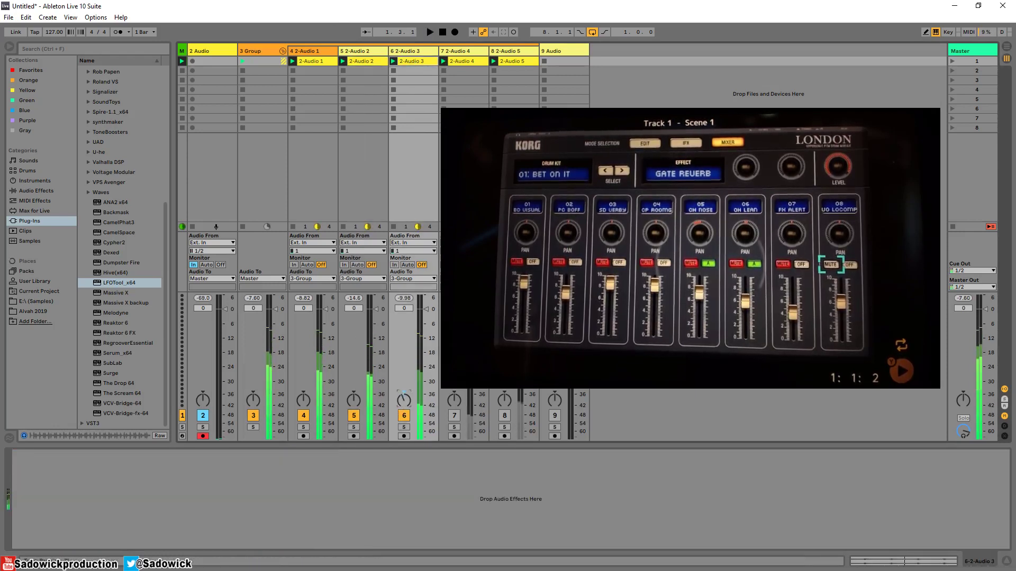
Add a Reverb to the 2-Audio 3 track and set its dry/wet to 30 %
click(29, 191)
click(107, 363)
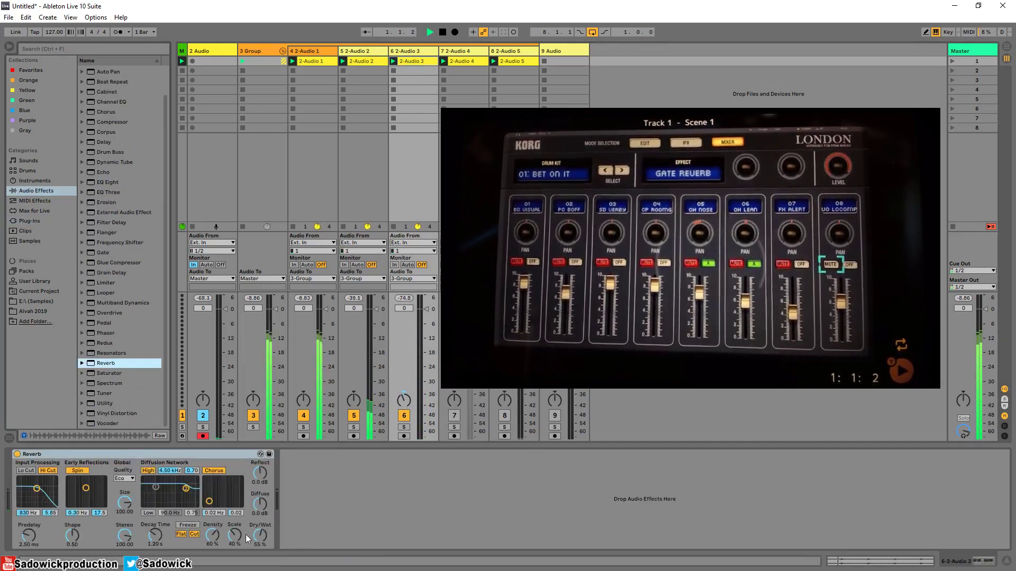
Unmute the 2-Audio 4 track and delete the unused 9 Audio track
click(454, 416)
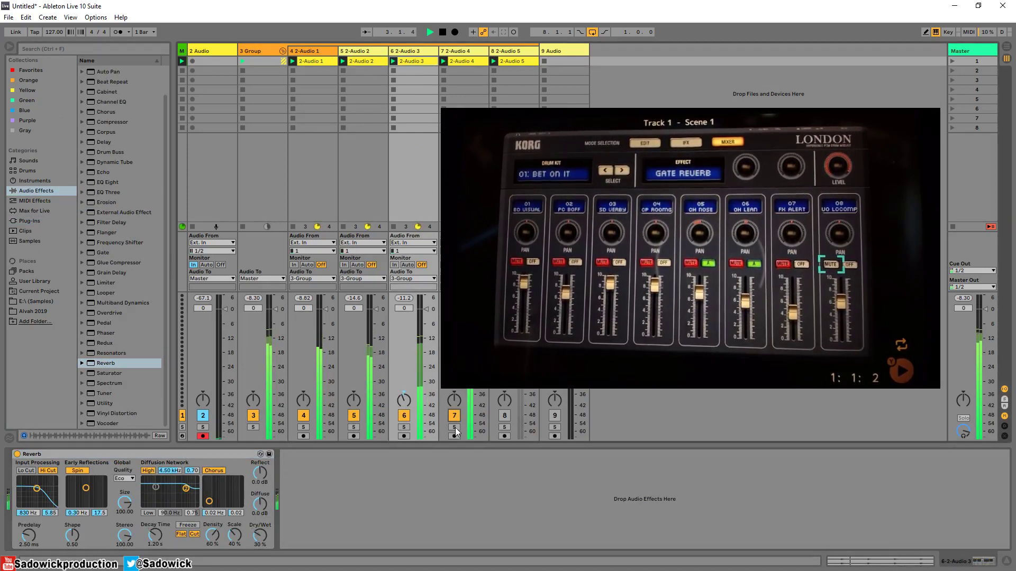
right_click(560, 47)
click(574, 78)
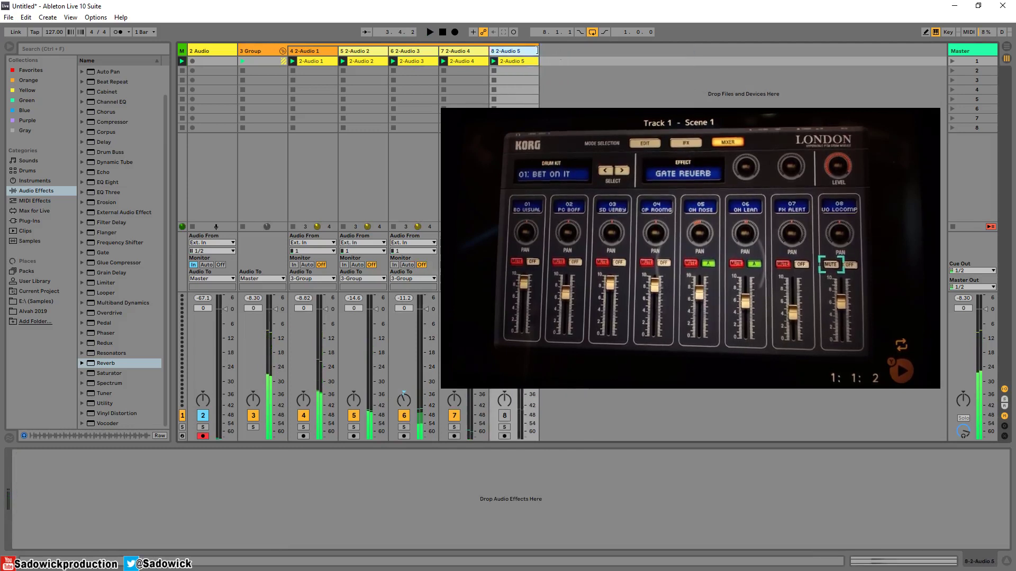
Add an Echo effect to the 2-Audio 4 track
click(471, 53)
click(138, 363)
scroll(121, 333, up, 3)
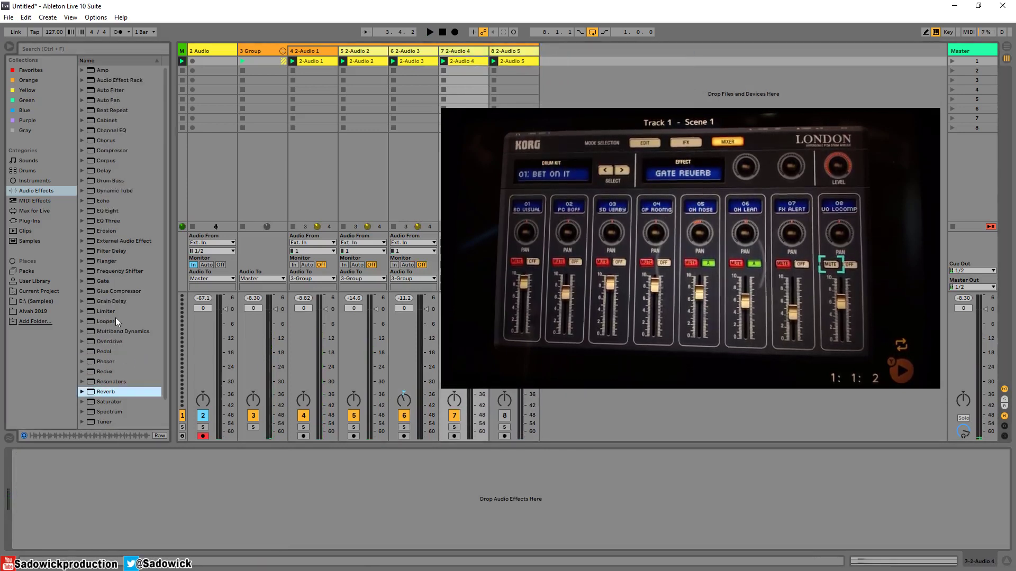
scroll(116, 317, down, 3)
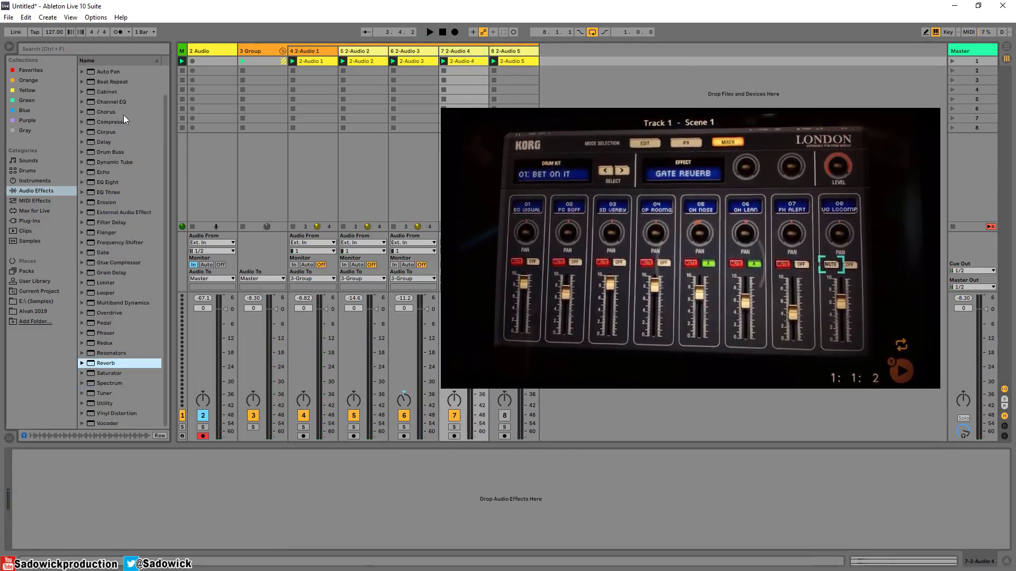
scroll(129, 232, up, 3)
click(101, 201)
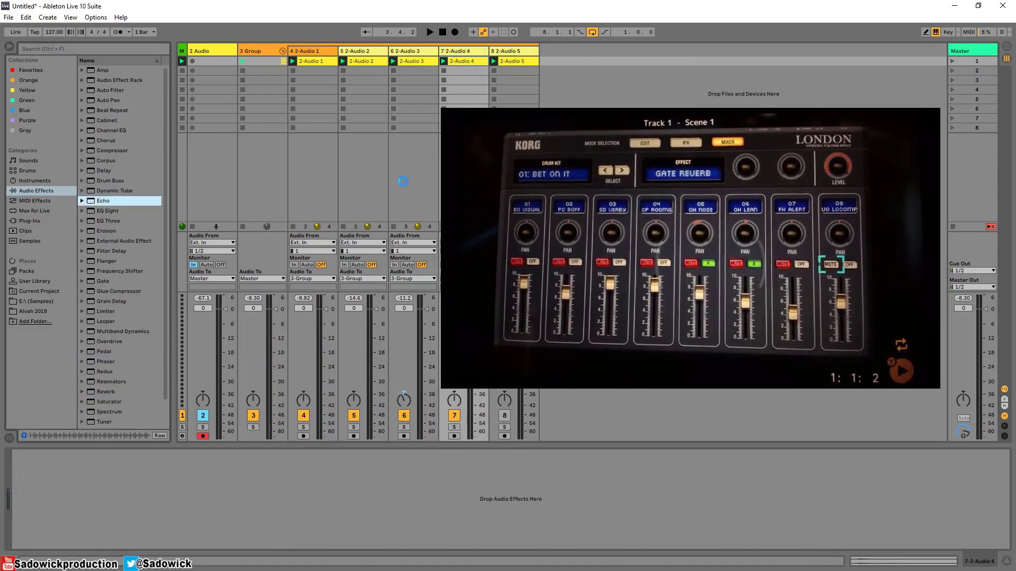
Unlink the Echo's delay channels in playback, set the left delay to 1/16 Notes and the dry/wet to 32 %
key(space)
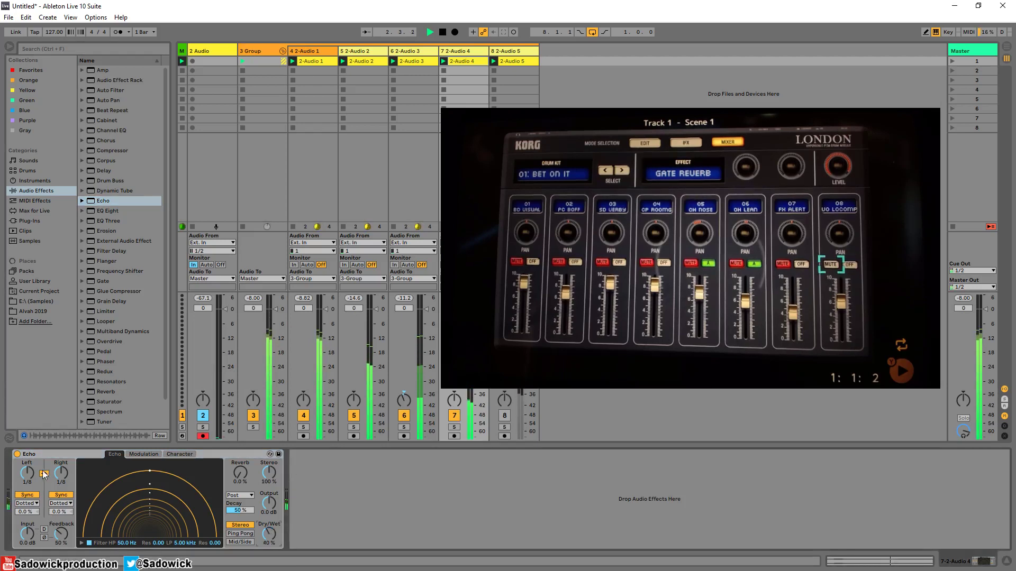
drag(27, 474, 26, 482)
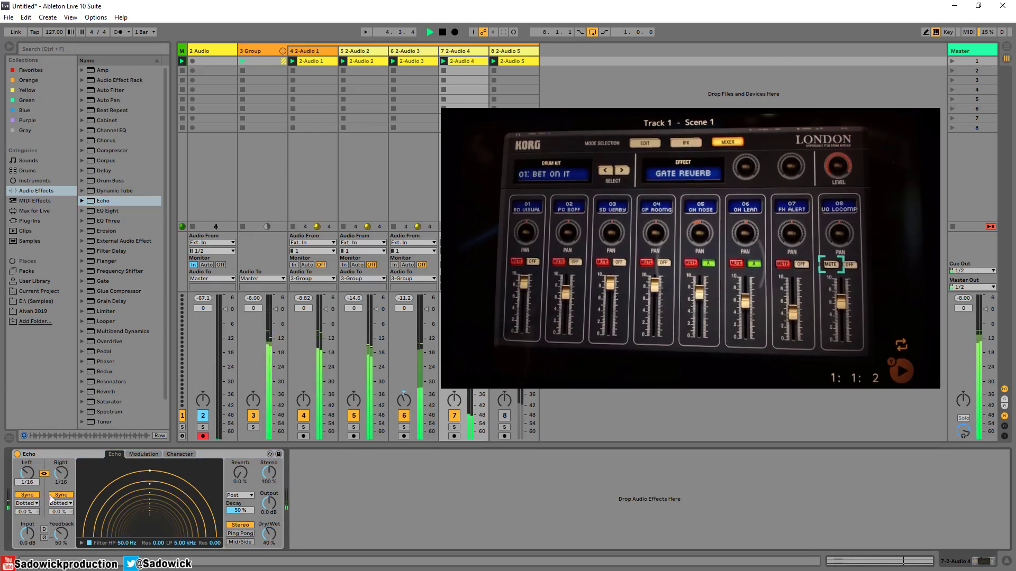
click(26, 503)
click(25, 482)
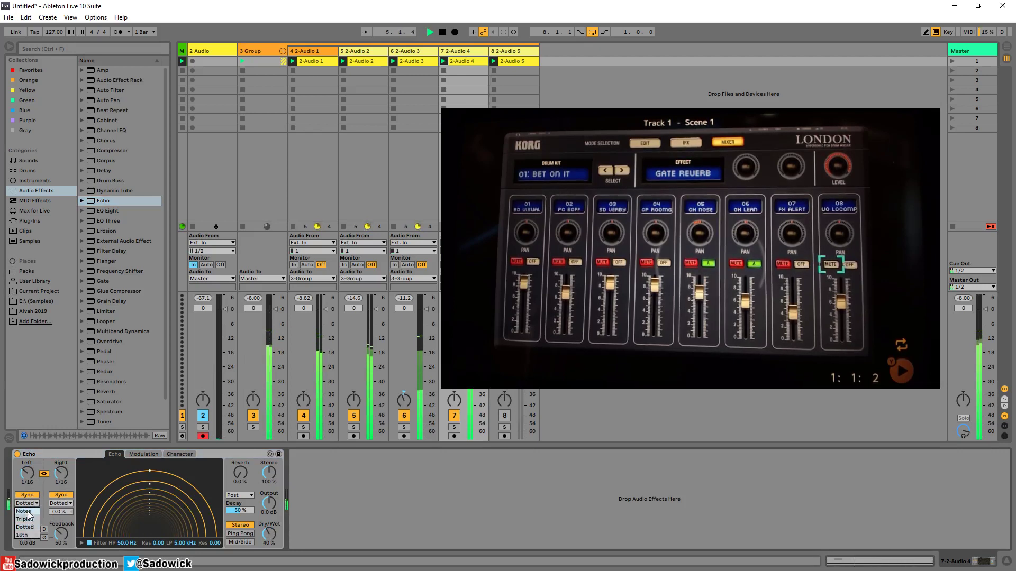
click(44, 473)
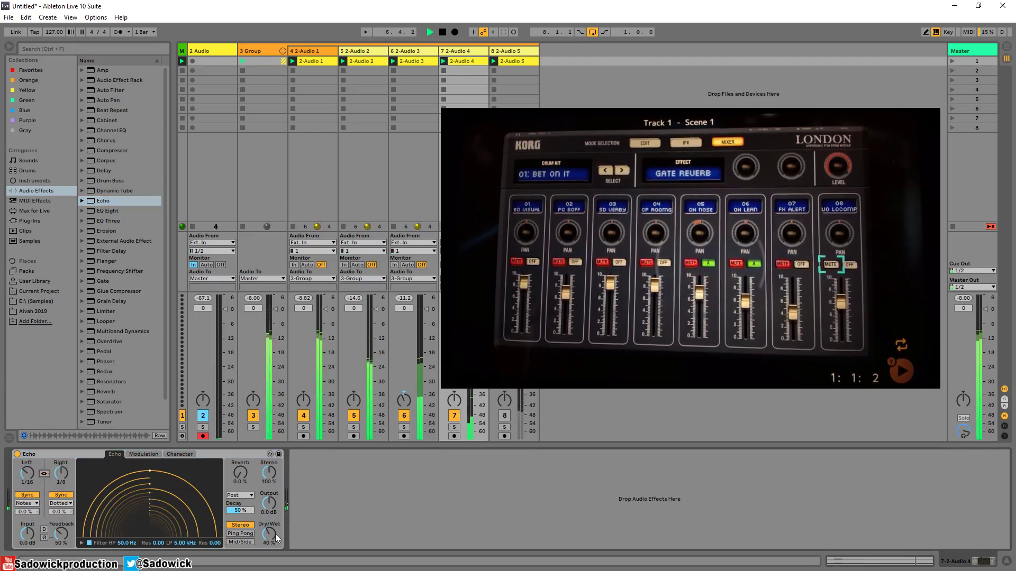
drag(277, 538, 277, 545)
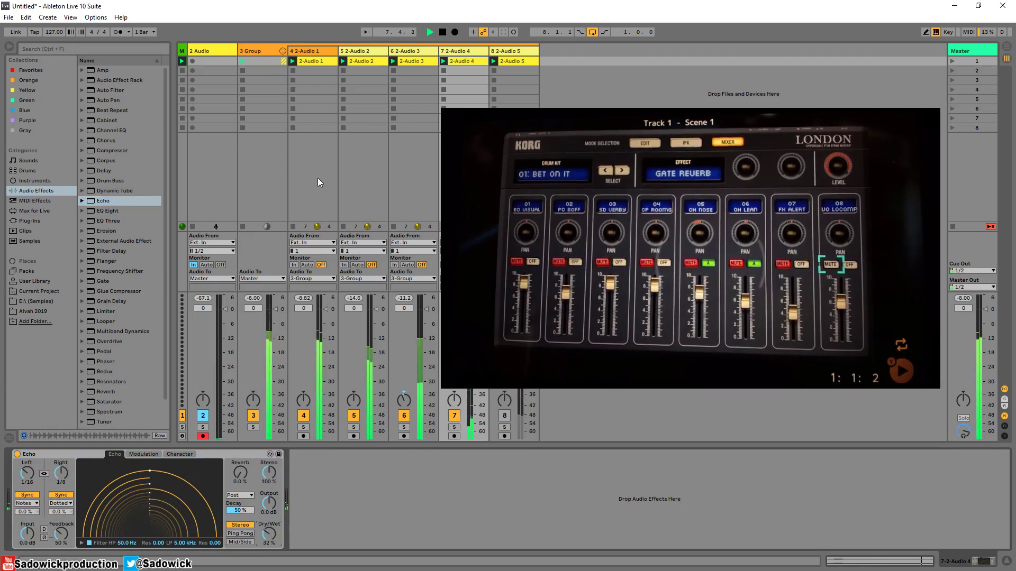
key(space)
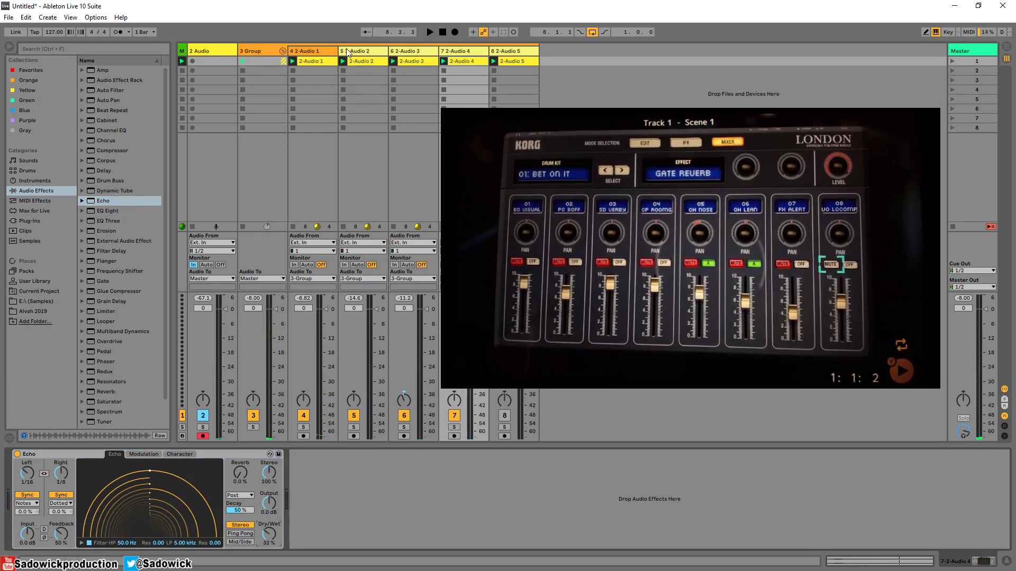
Unmute the 2-Audio 5 track and check it briefly in playback
click(509, 418)
click(510, 418)
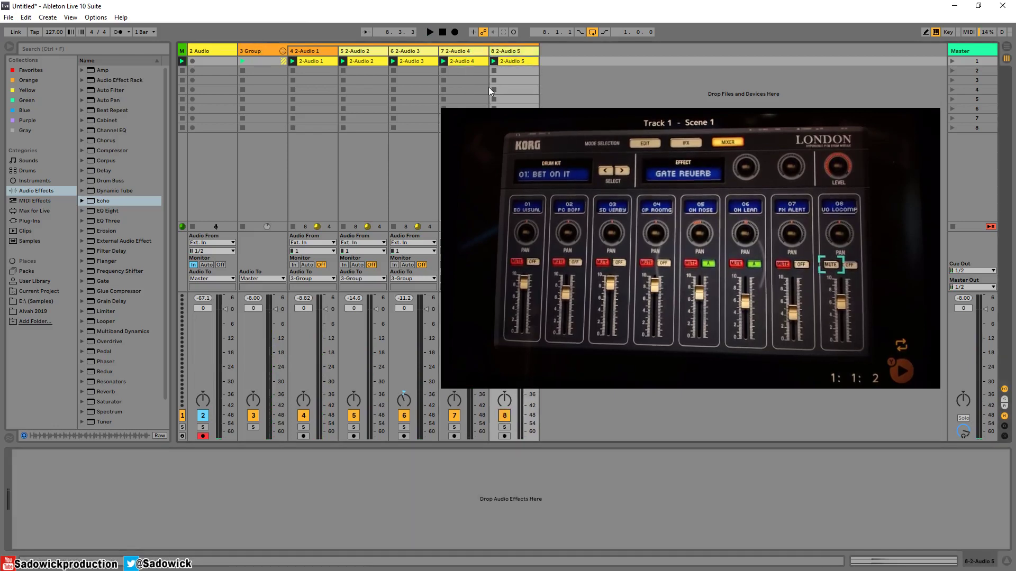
key(space)
key(space)
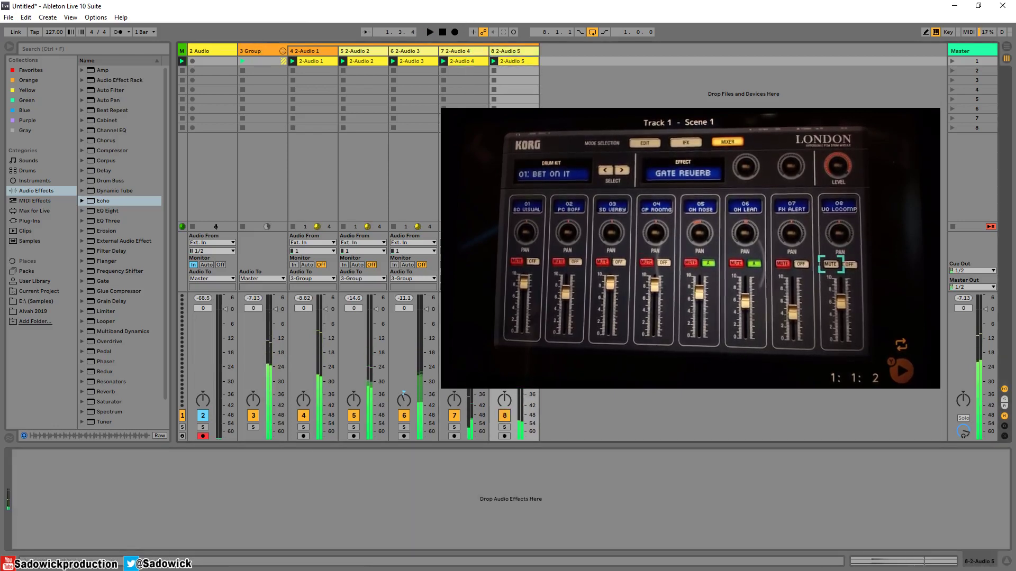
Add the FabFilter Pro-R plug-in to the 2-Audio 5 track
click(27, 221)
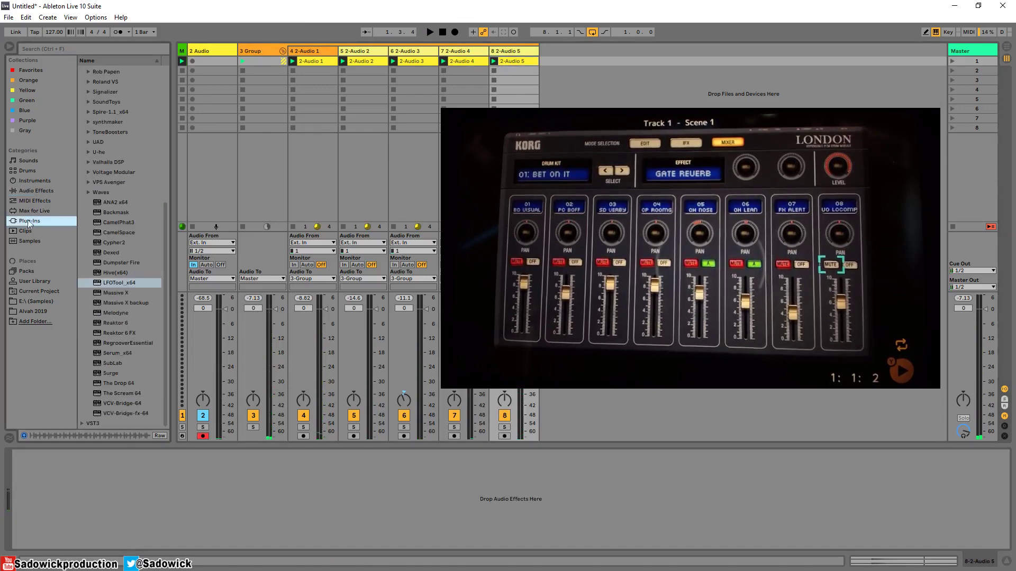
click(88, 170)
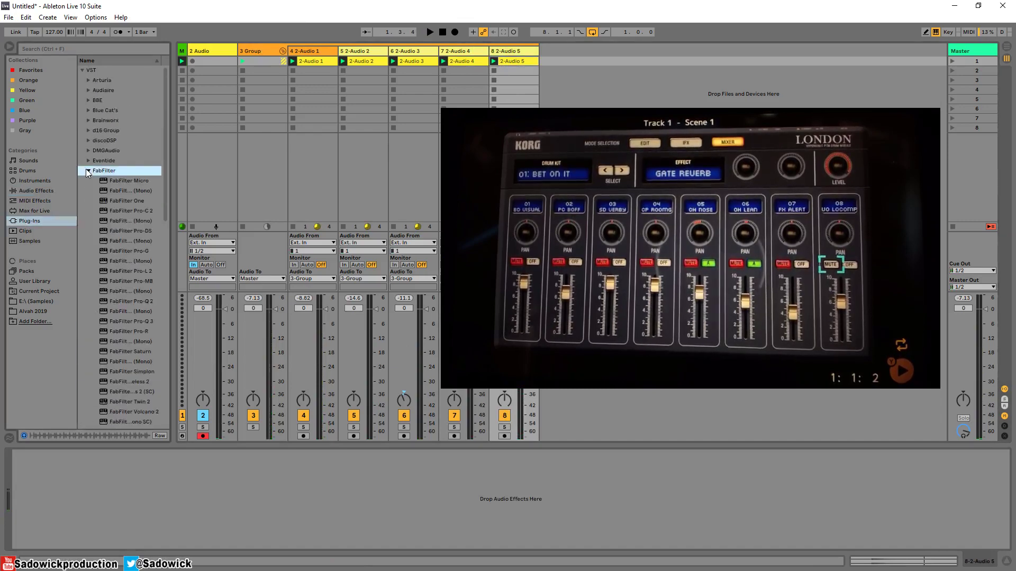
drag(167, 300, 222, 302)
scroll(173, 309, down, 1)
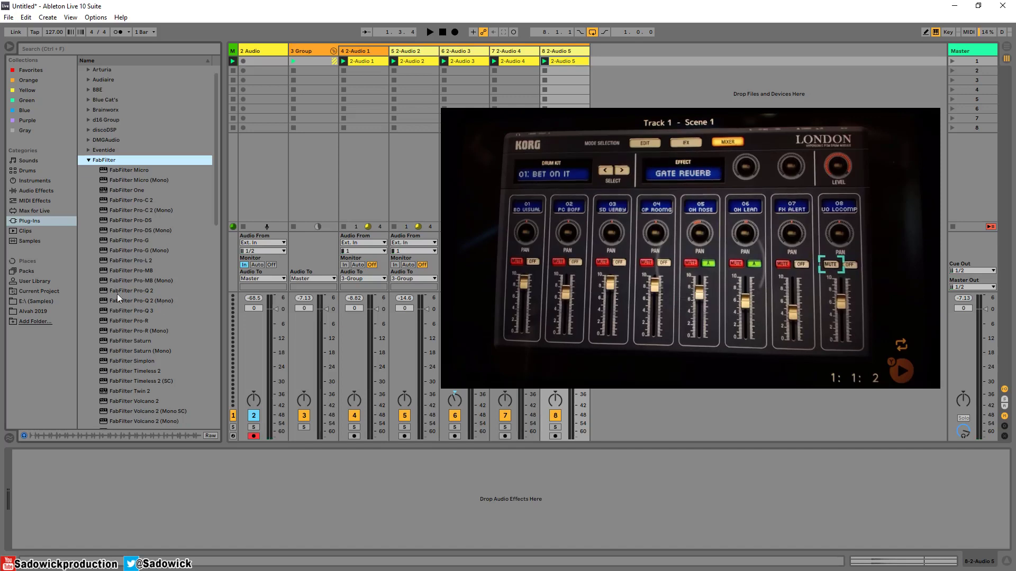
scroll(154, 322, down, 4)
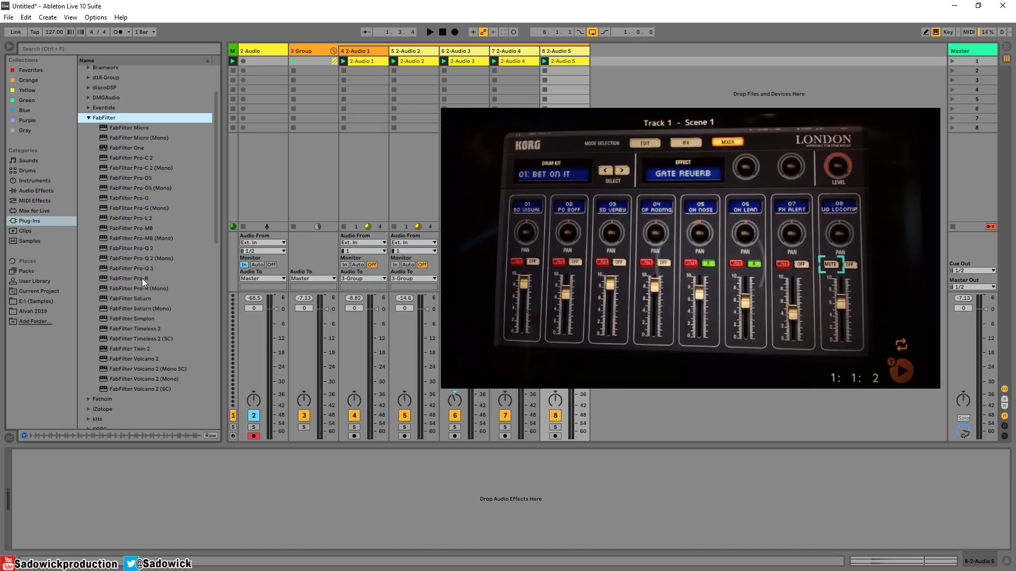
click(138, 278)
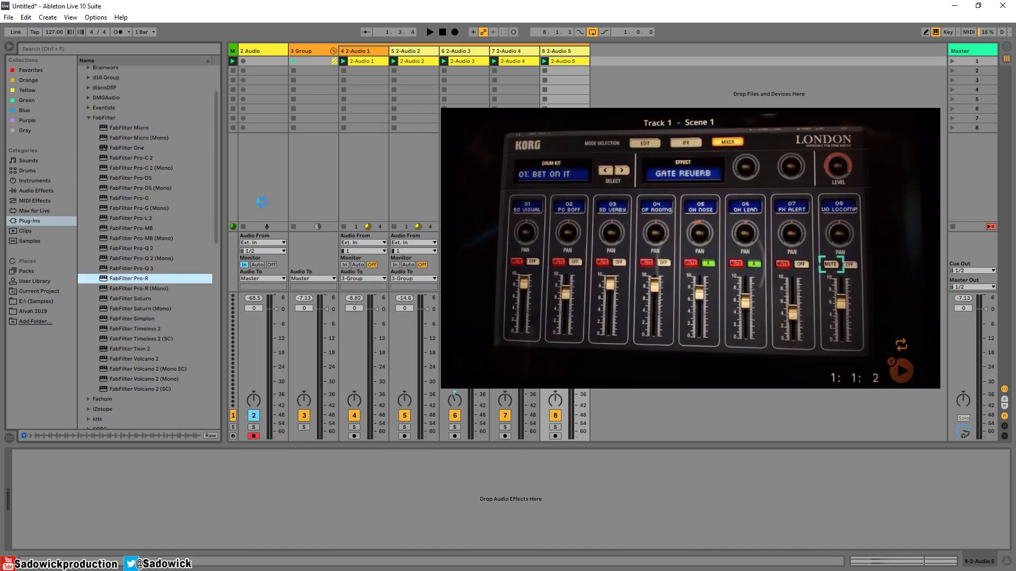
Close the Pro-R window and pan the 2-Audio 4 and 2-Audio 5 tracks to opposite sides during playback
key(space)
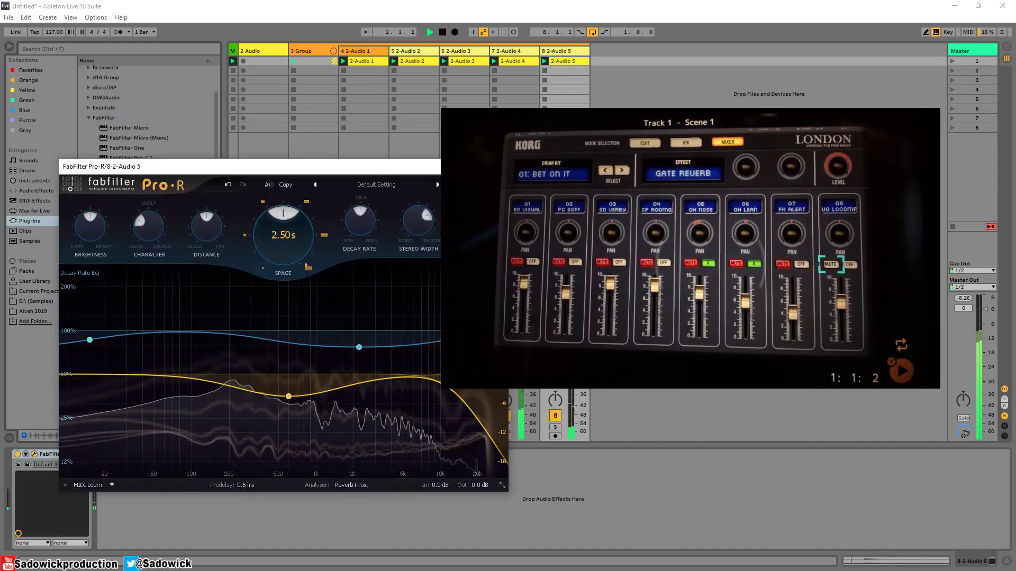
click(501, 166)
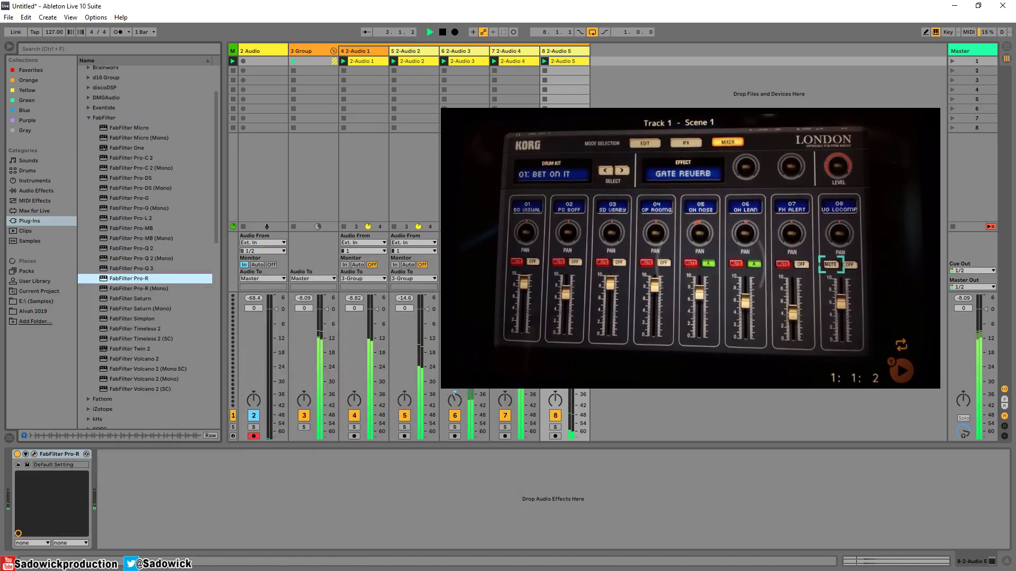
drag(553, 406, 553, 402)
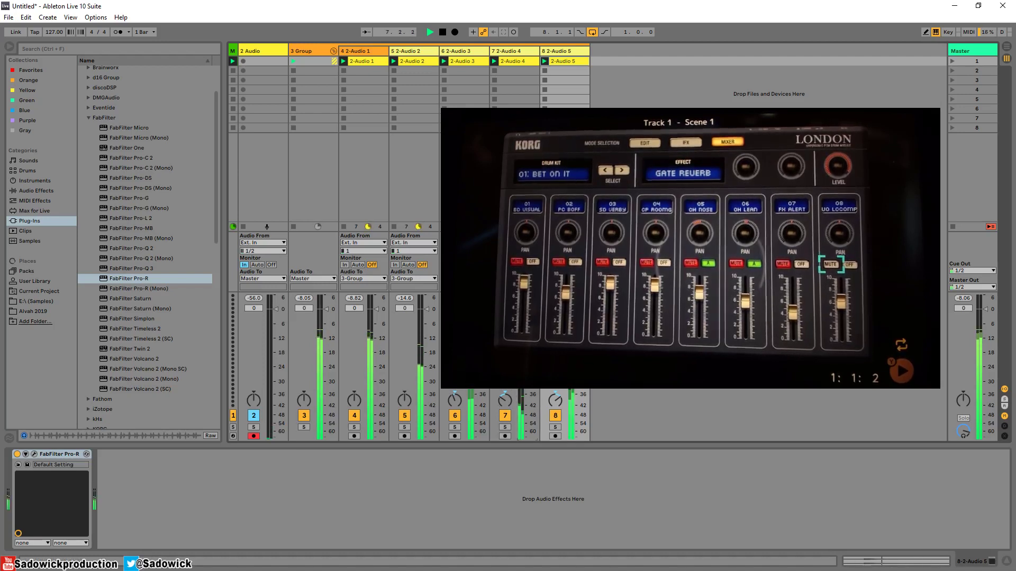
Stop playback and add an Auto Filter to the 3 Group track
click(312, 50)
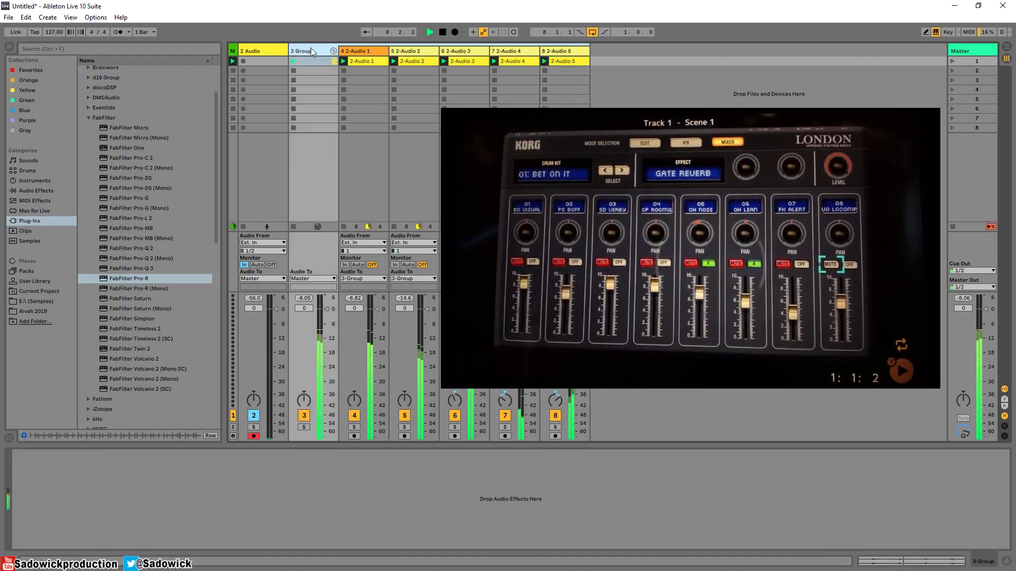
key(space)
scroll(97, 143, up, 2)
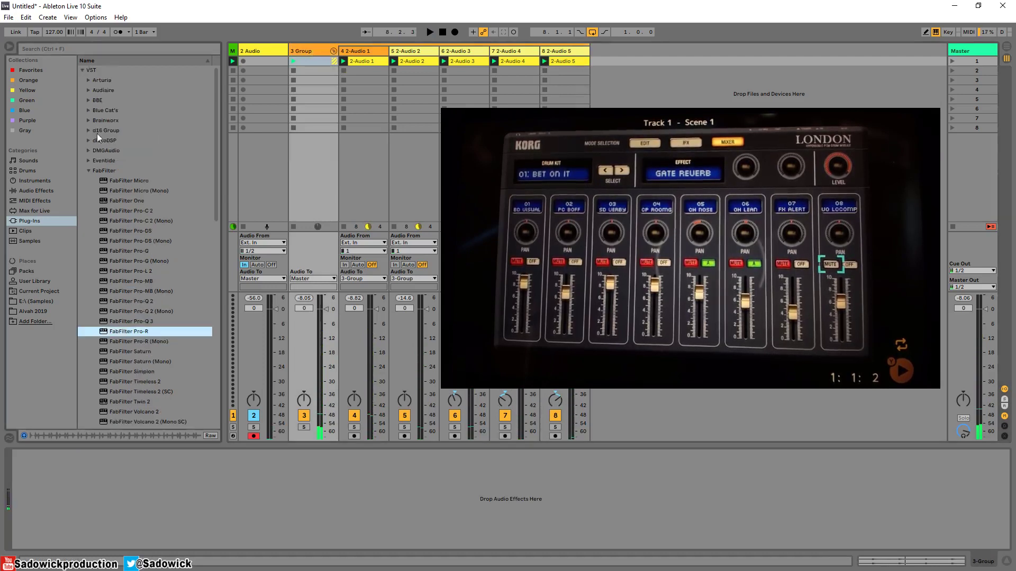
click(37, 192)
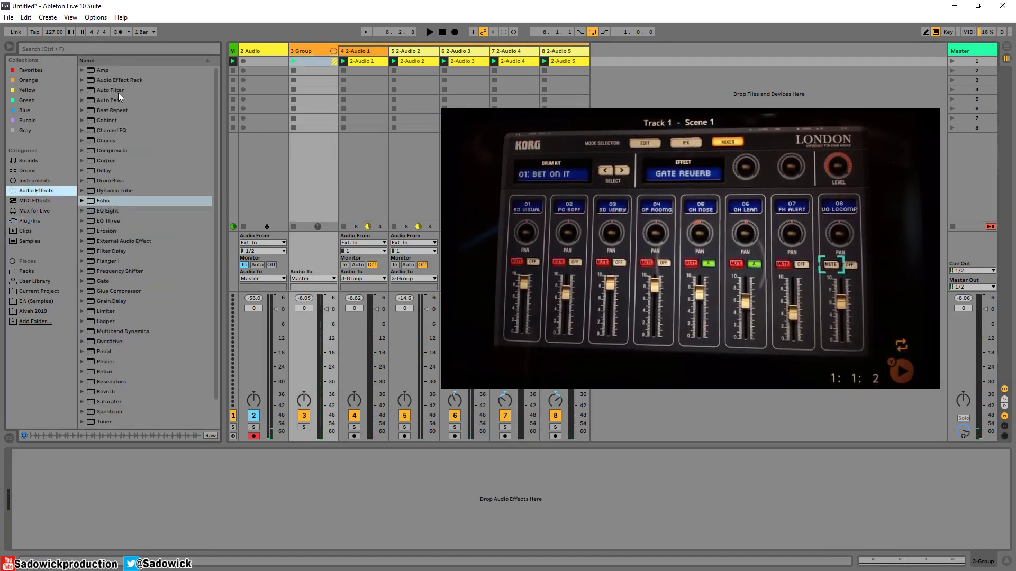
drag(103, 101, 177, 73)
drag(116, 93, 317, 45)
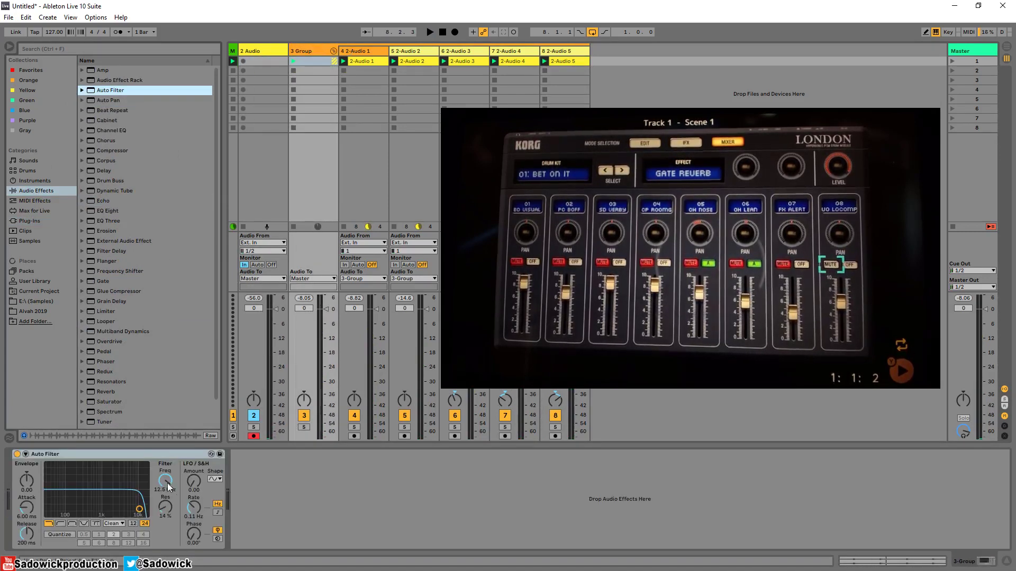
Sweep the group's Auto Filter during playback, ending at 19.9 kHz frequency and 38 % resonance
drag(167, 487, 167, 478)
key(space)
drag(104, 509, 146, 499)
key(space)
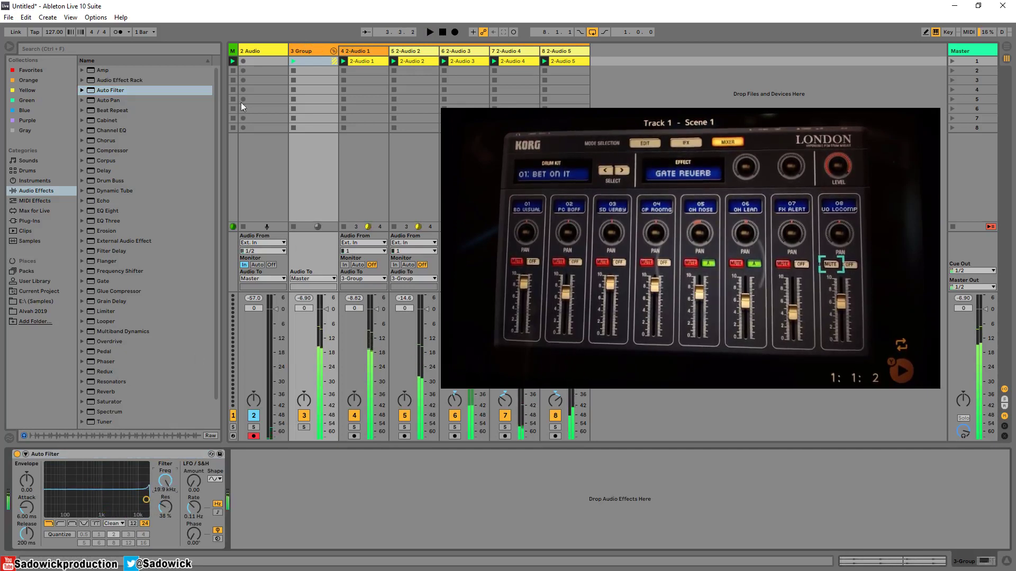
Mute the 3 Group track and fold it to hide its member tracks
click(305, 50)
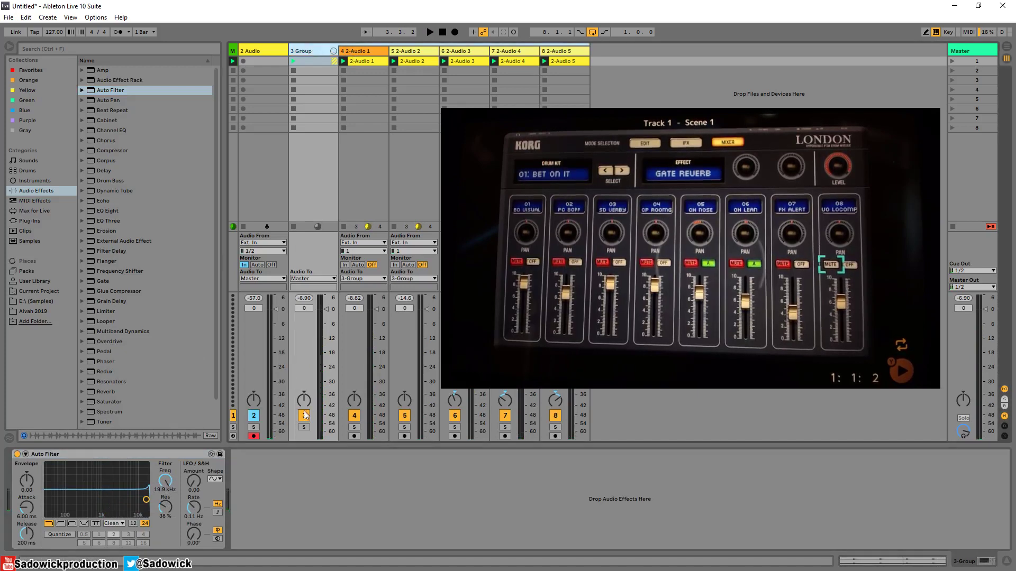
click(304, 415)
click(334, 50)
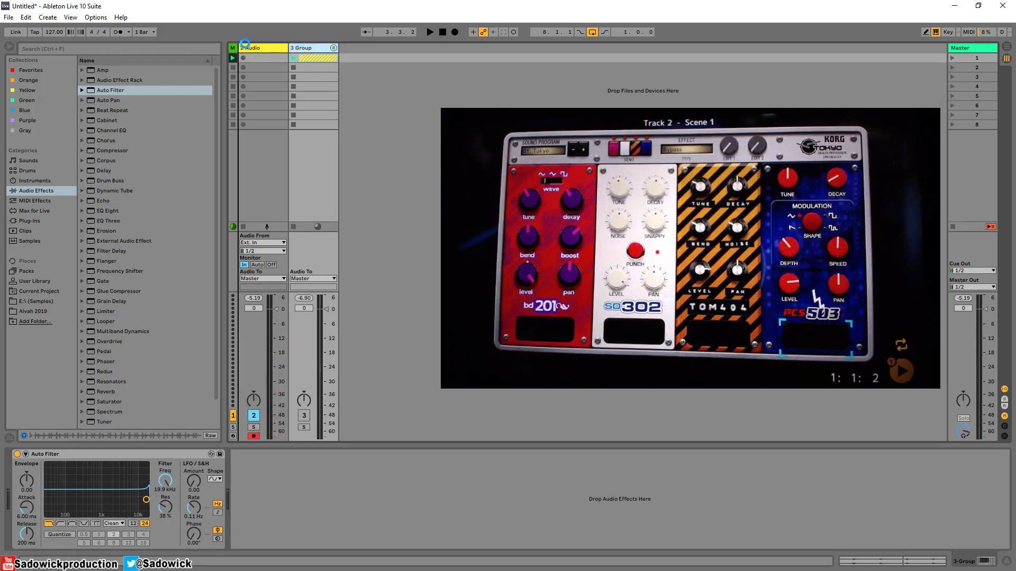
Move the folded group ahead of the audio input track and narrow its column to the minimum width
drag(245, 47, 290, 48)
click(284, 48)
click(284, 51)
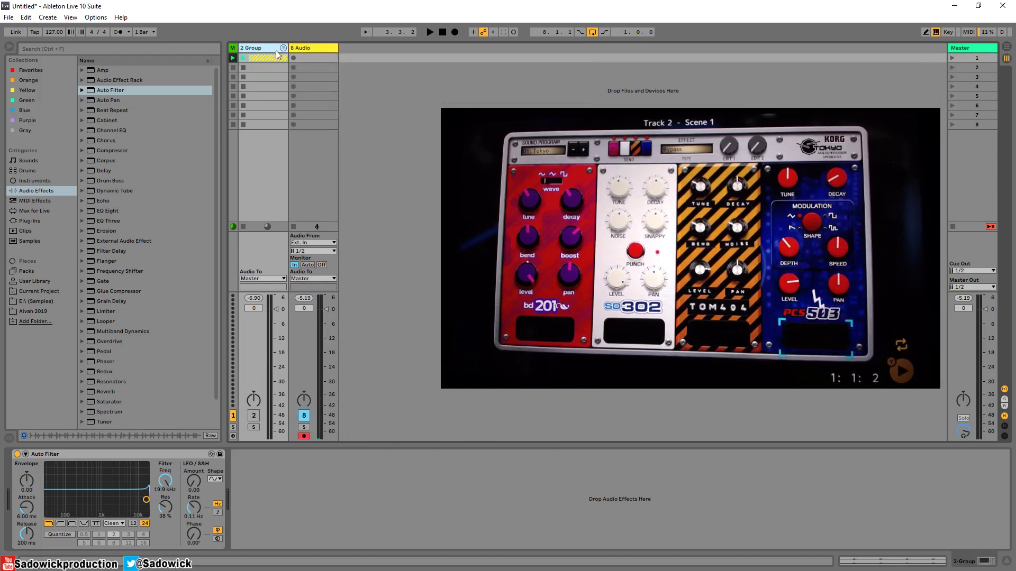
click(252, 48)
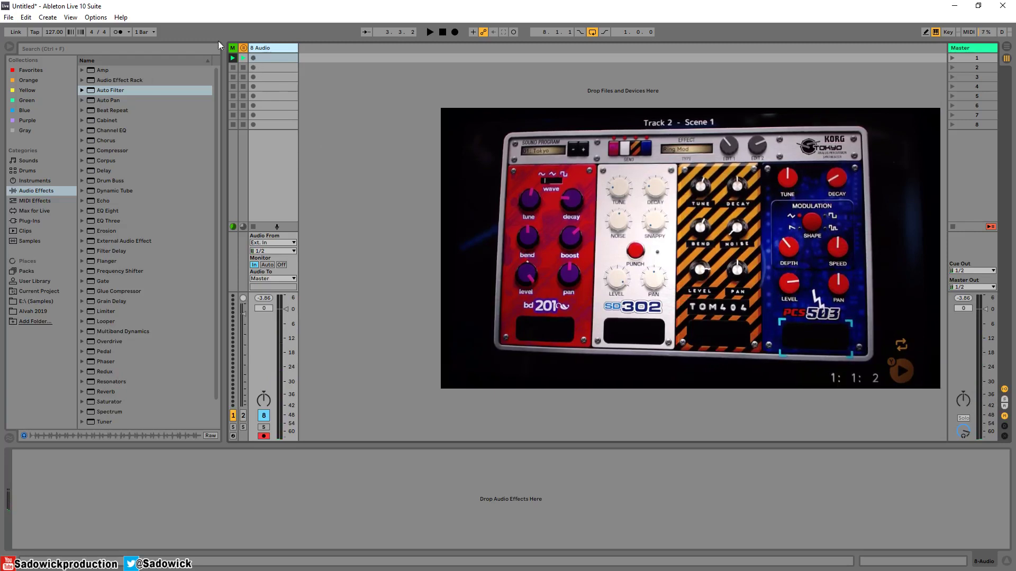
Record a new clip in the 8 Audio track's first slot and move it to a newly inserted audio track
click(253, 59)
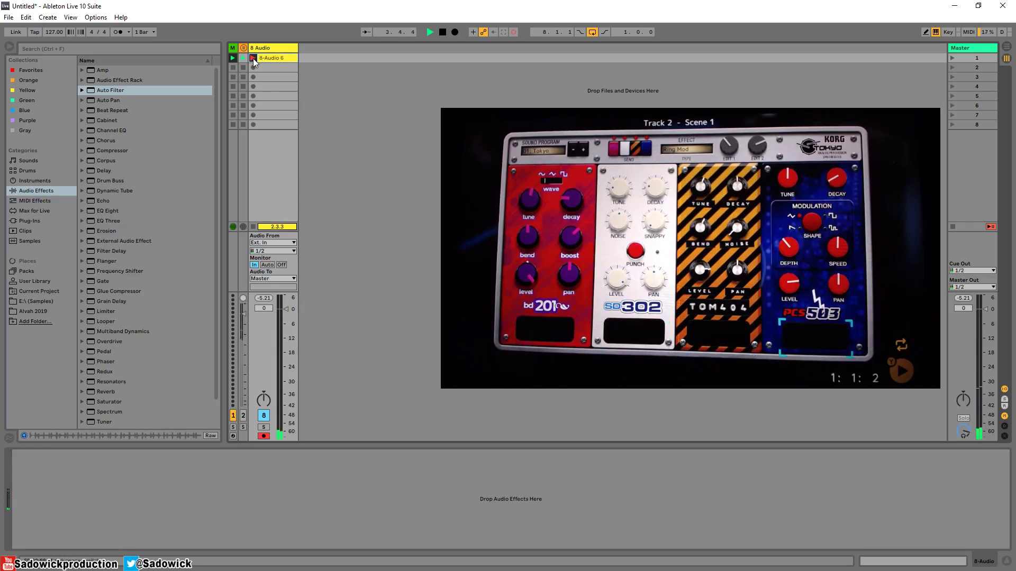
click(253, 58)
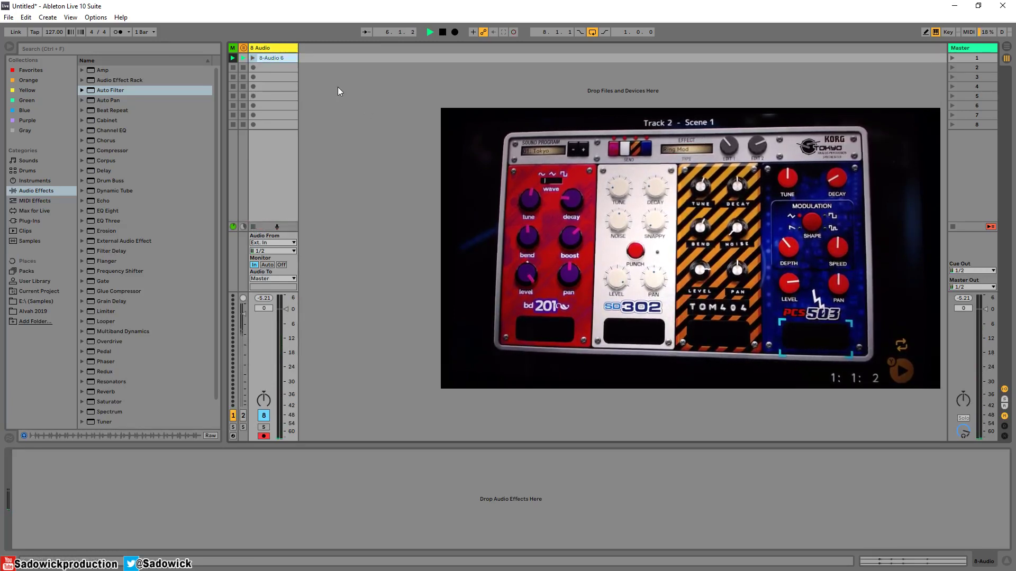
right_click(335, 62)
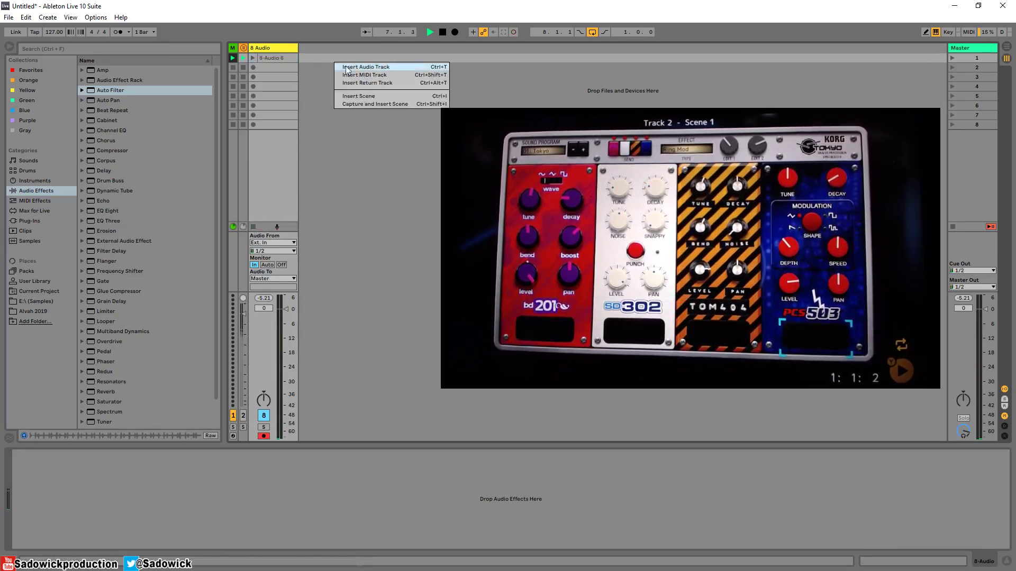
click(352, 68)
drag(277, 56, 329, 53)
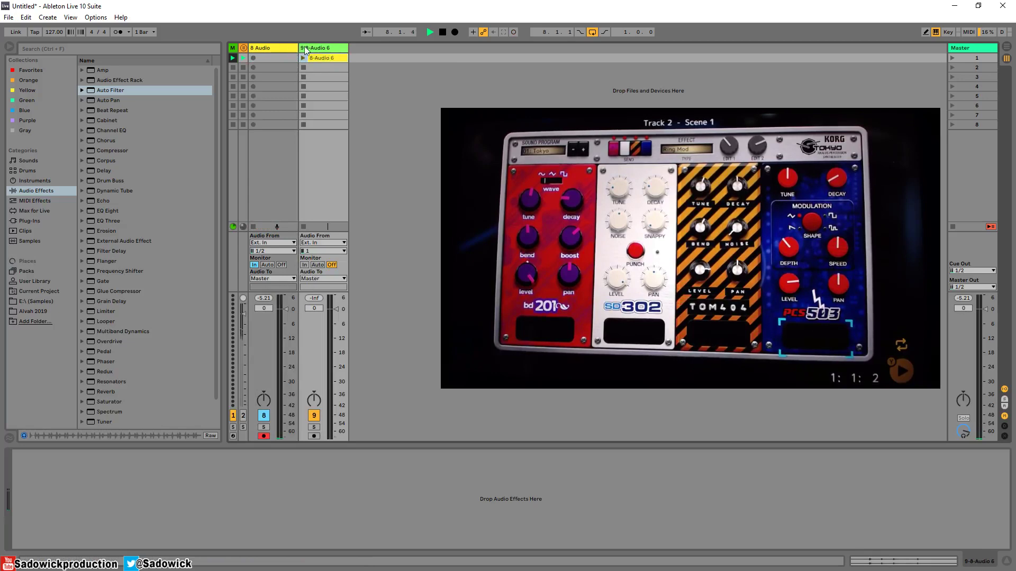
Open the 8-Audio 6 clip's waveform and place a warp marker at the start of its first drum hit
click(322, 57)
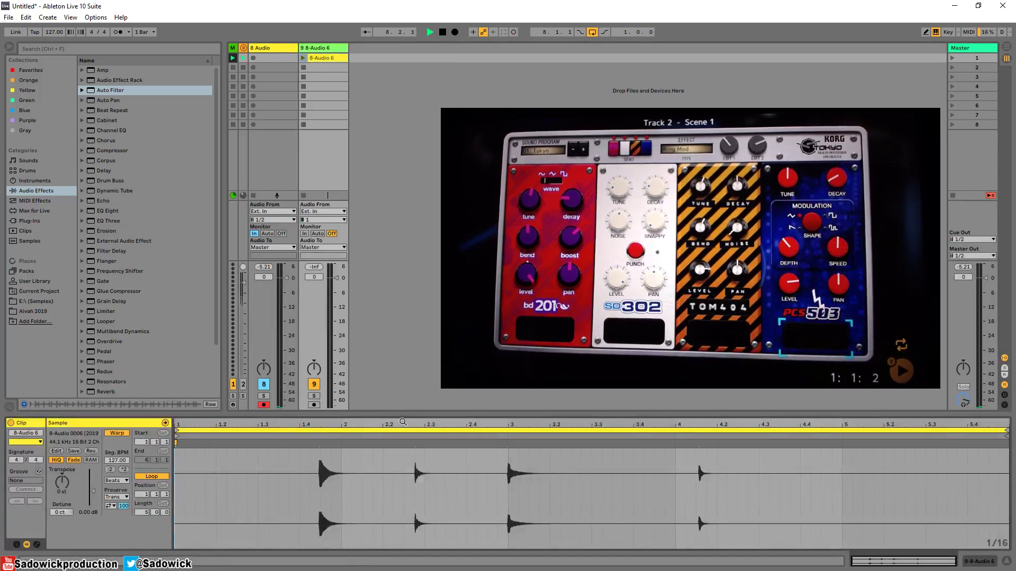
drag(404, 413, 187, 183)
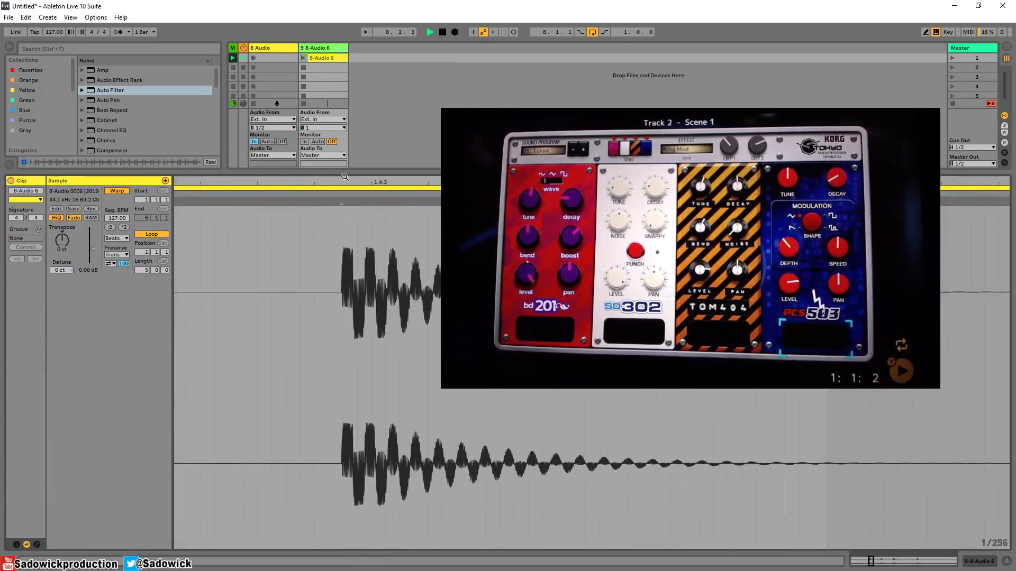
drag(344, 176, 381, 214)
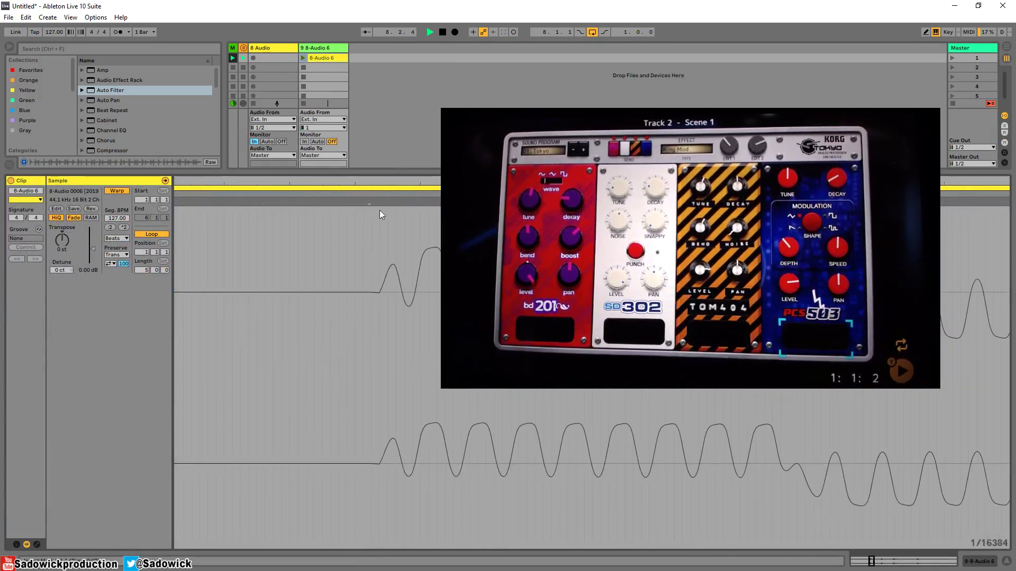
double_click(369, 201)
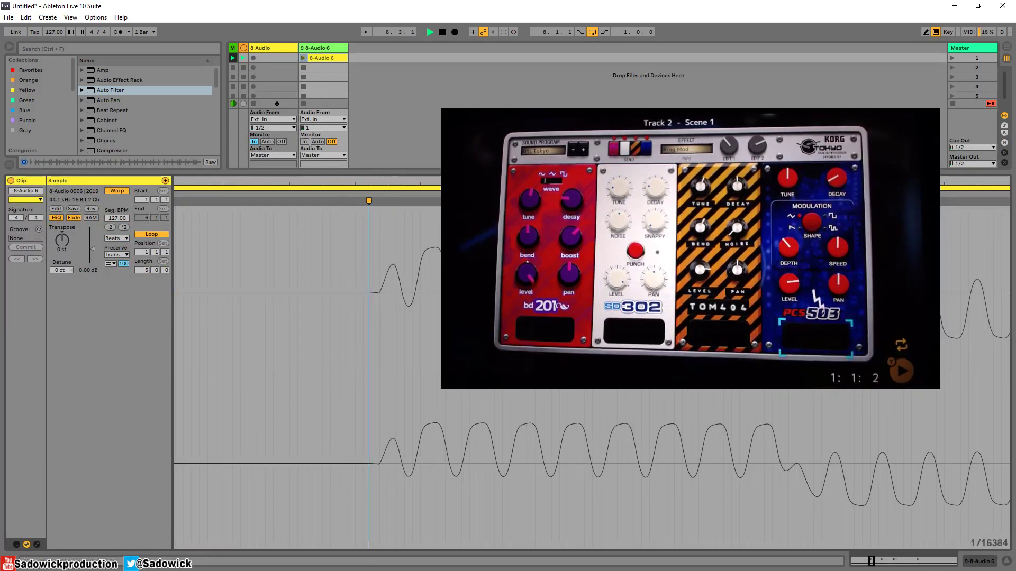
key(minus)
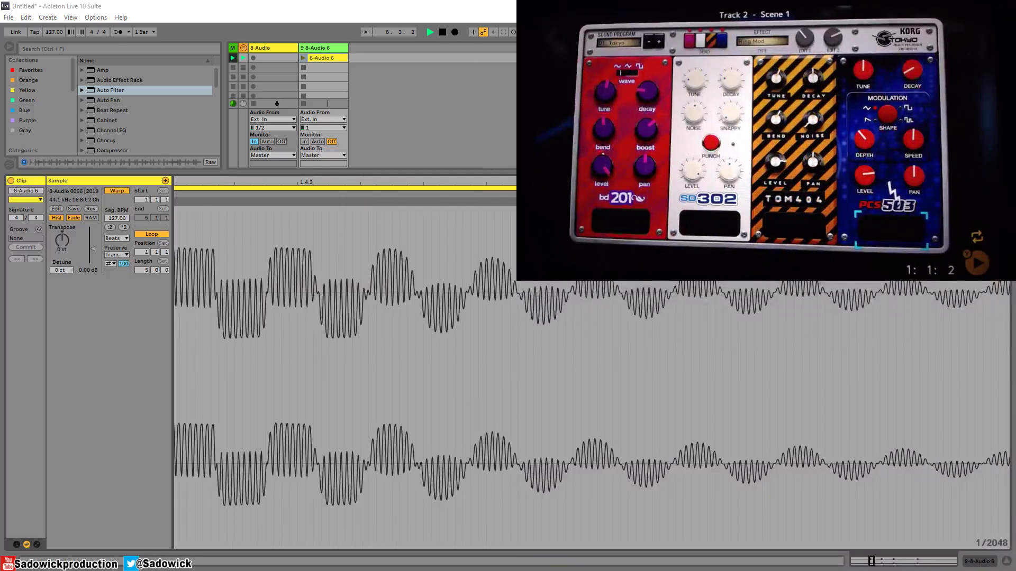
drag(406, 175, 406, 360)
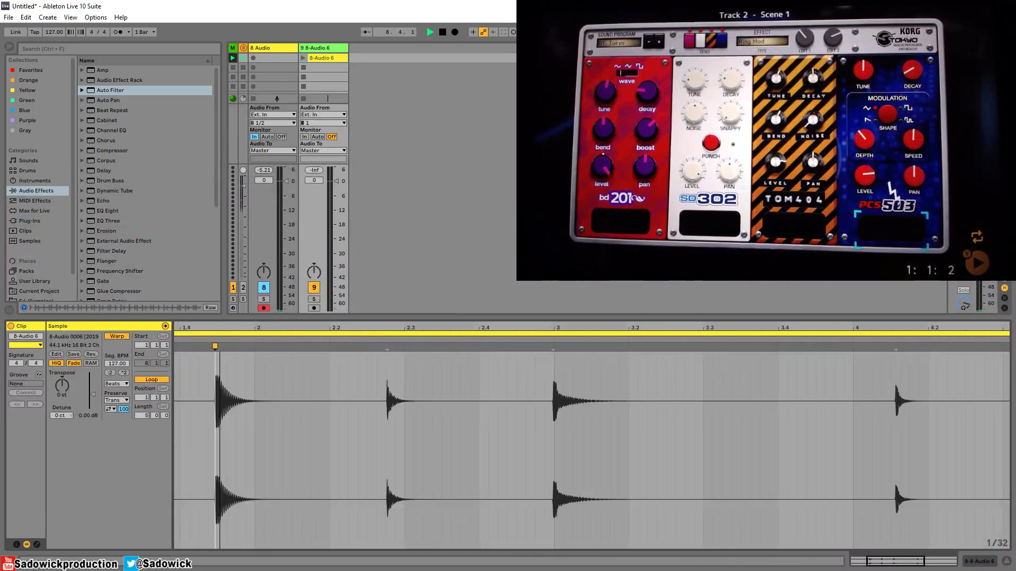
Place warp markers at the starts of the remaining three drum hits in the 8-Audio 6 clip and shrink the waveform view's height
double_click(332, 346)
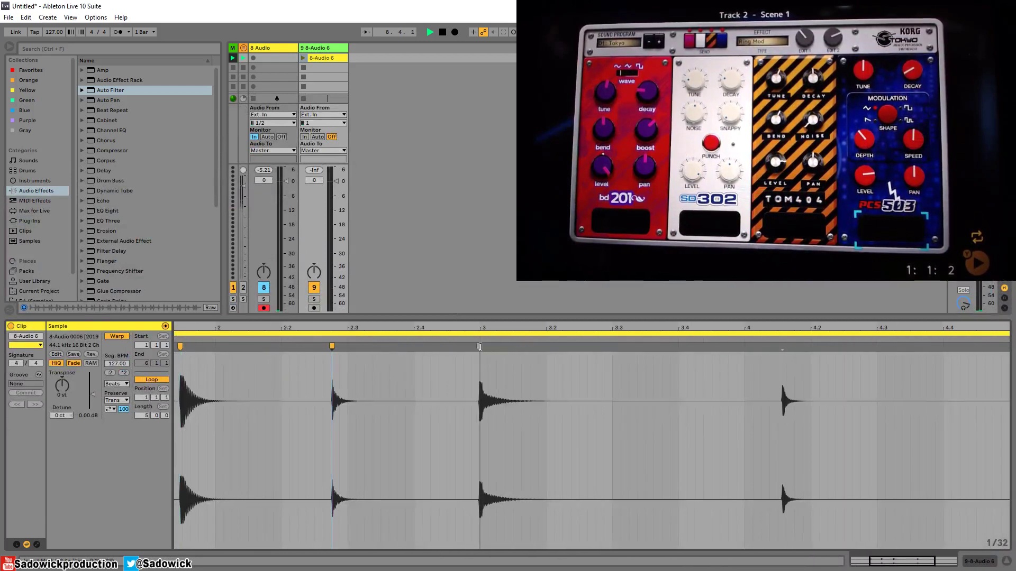
double_click(480, 346)
double_click(782, 347)
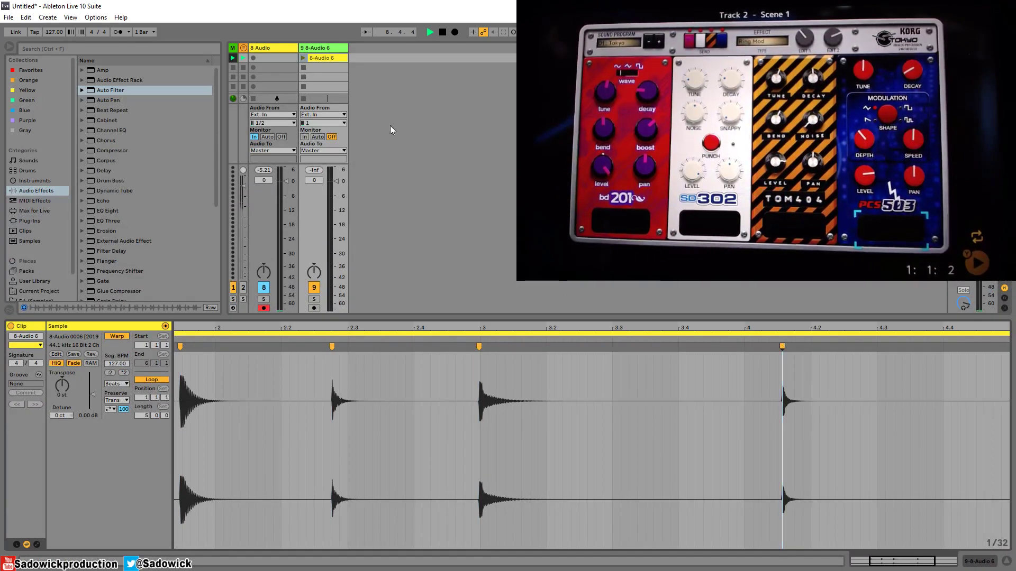
drag(375, 322, 403, 459)
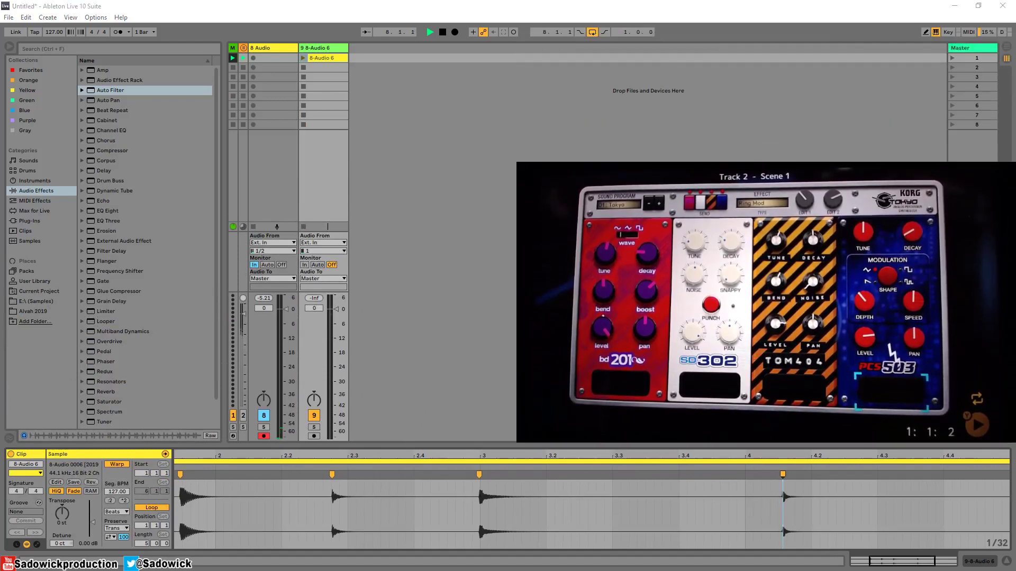
Slice the 8-Audio 6 clip to a new MIDI track, one slice per Warp Marker, with the Built-in slicing preset
right_click(323, 59)
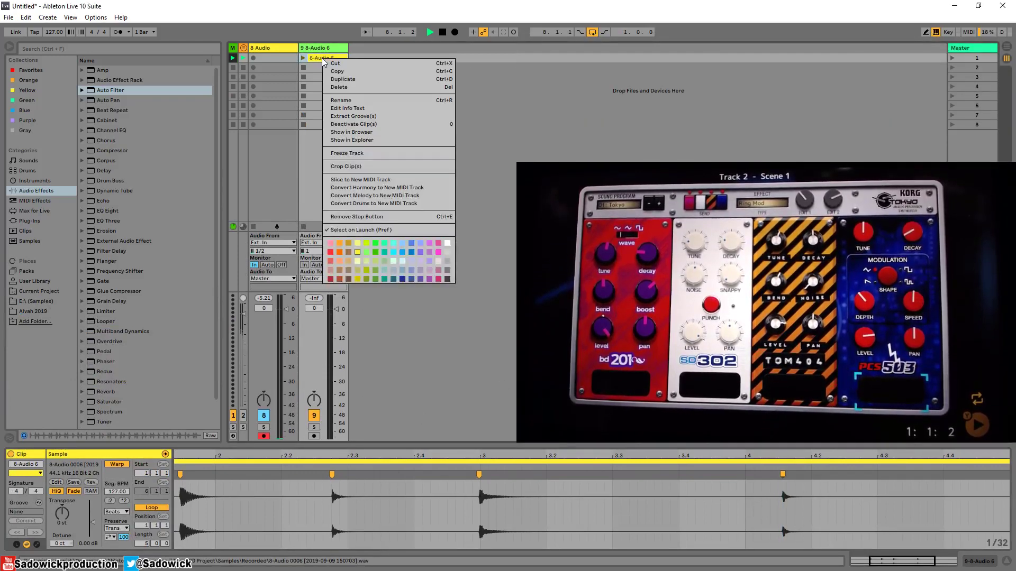
click(380, 180)
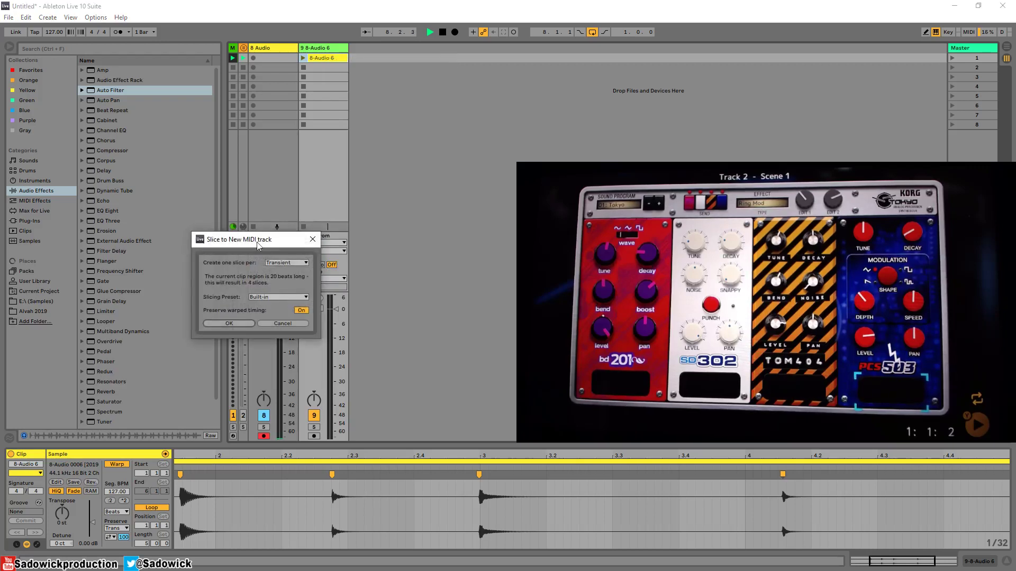
click(285, 263)
click(290, 271)
click(270, 298)
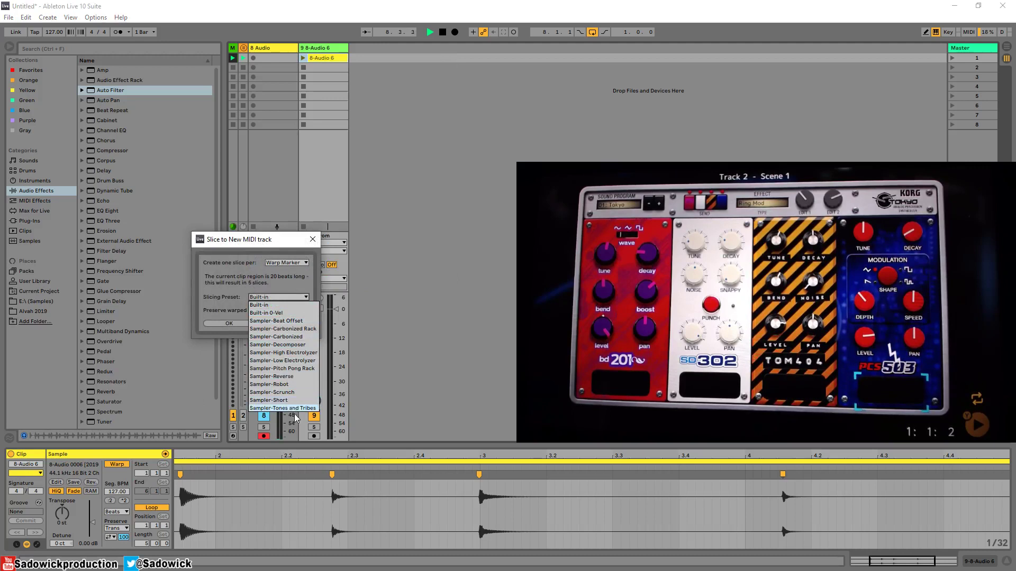
click(262, 305)
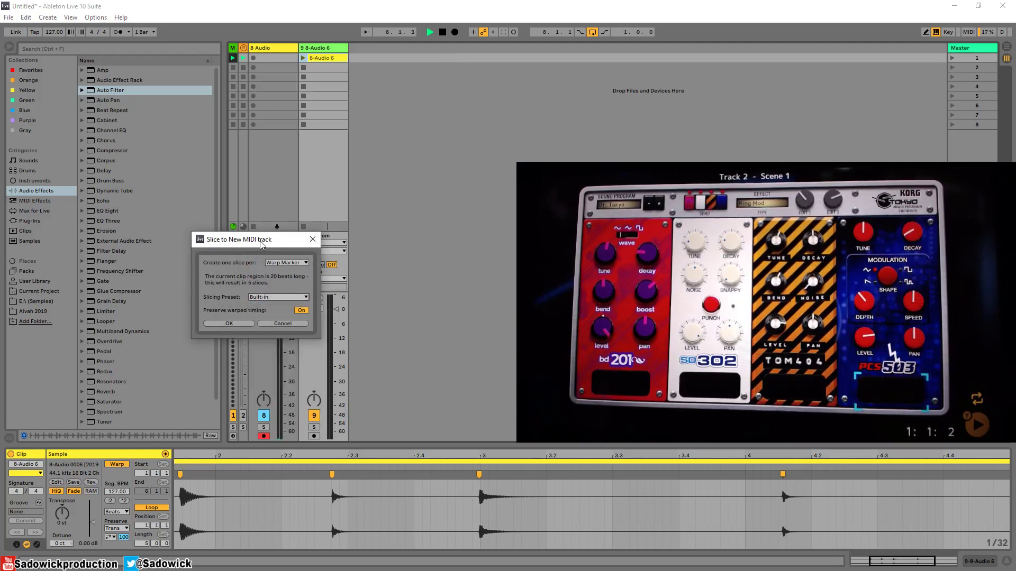
click(232, 320)
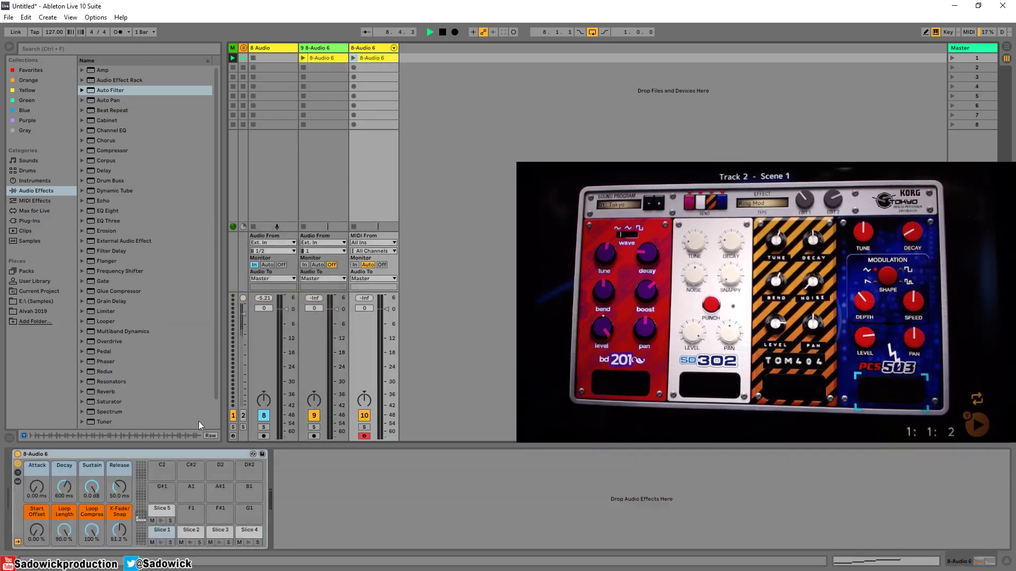
Delete the original 9 8-Audio 6 audio track and audition the Slice 1 and Slice 2 pads of the new drum rack
right_click(322, 48)
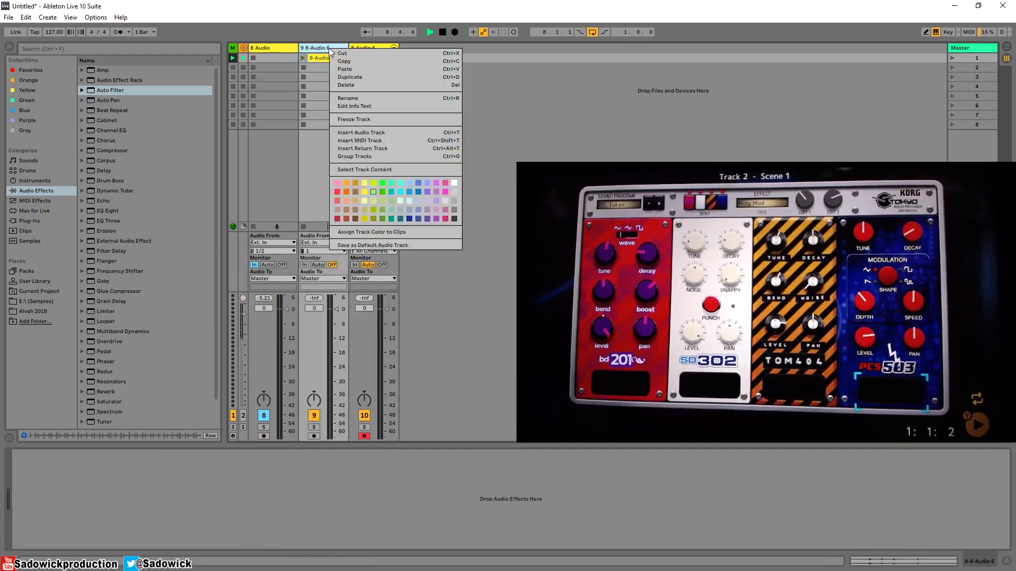
click(347, 83)
click(162, 542)
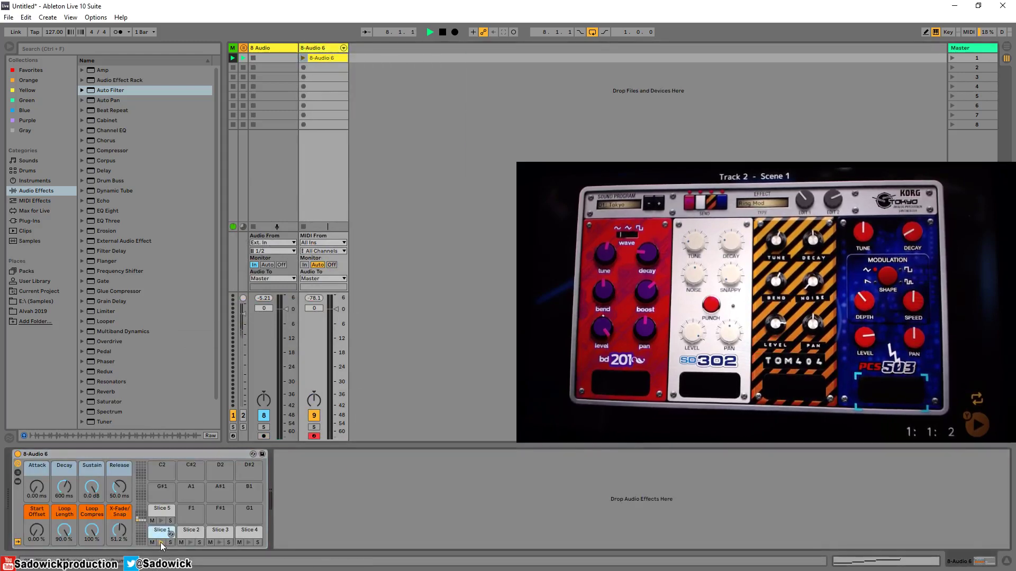
click(190, 544)
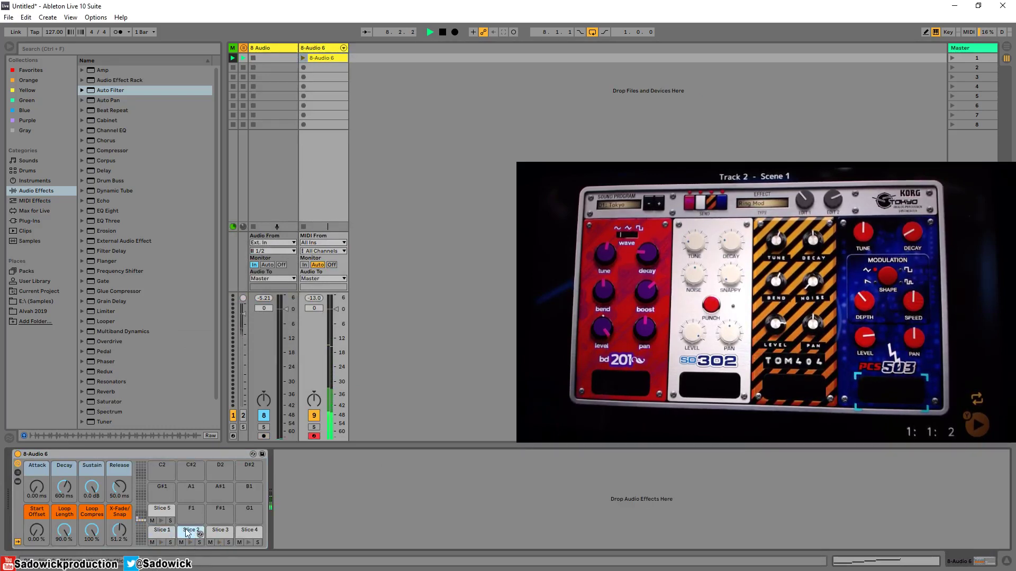
Turn off Warp in the Simplers of Slice 2 through Slice 5
click(188, 531)
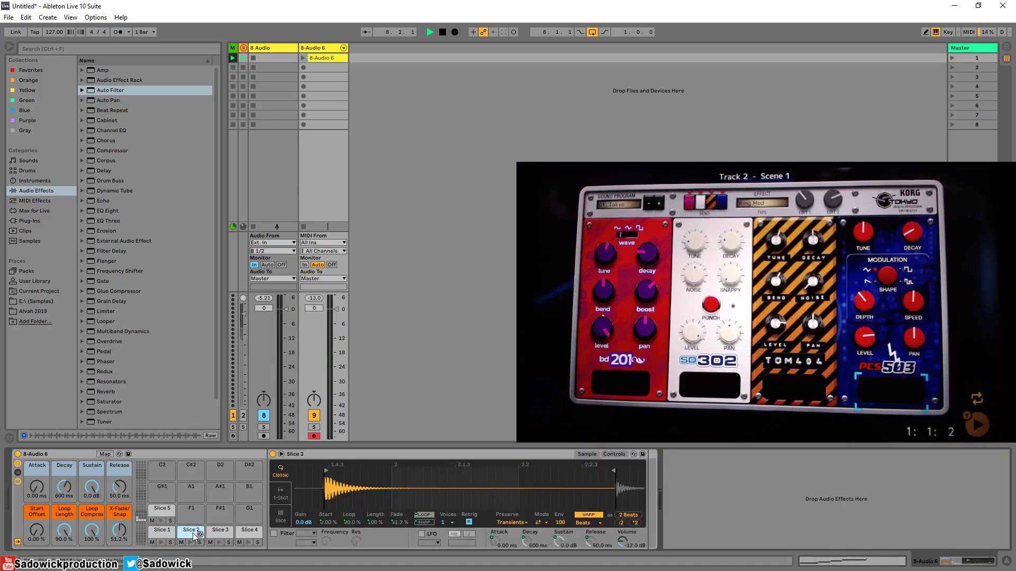
click(590, 516)
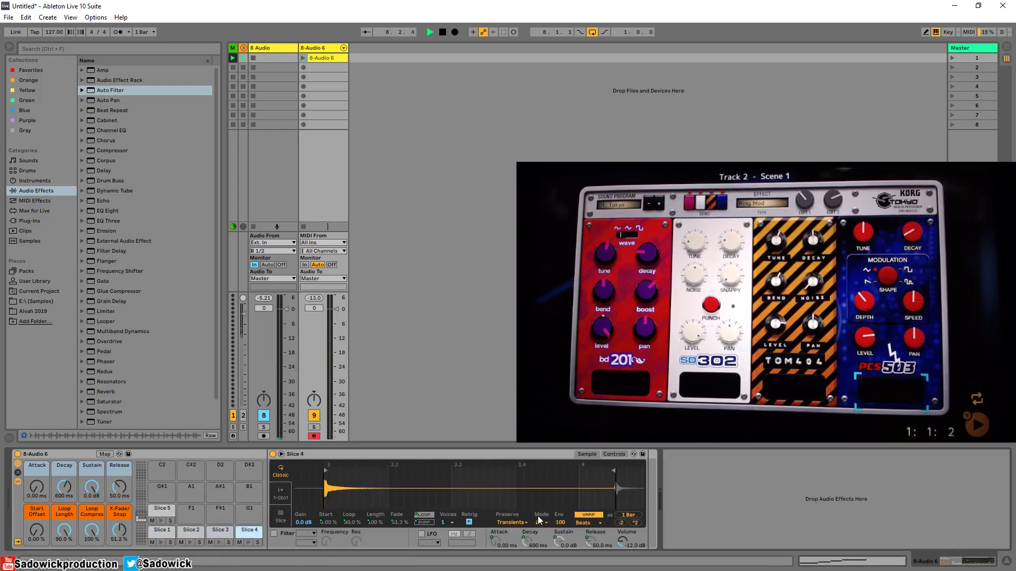
click(158, 509)
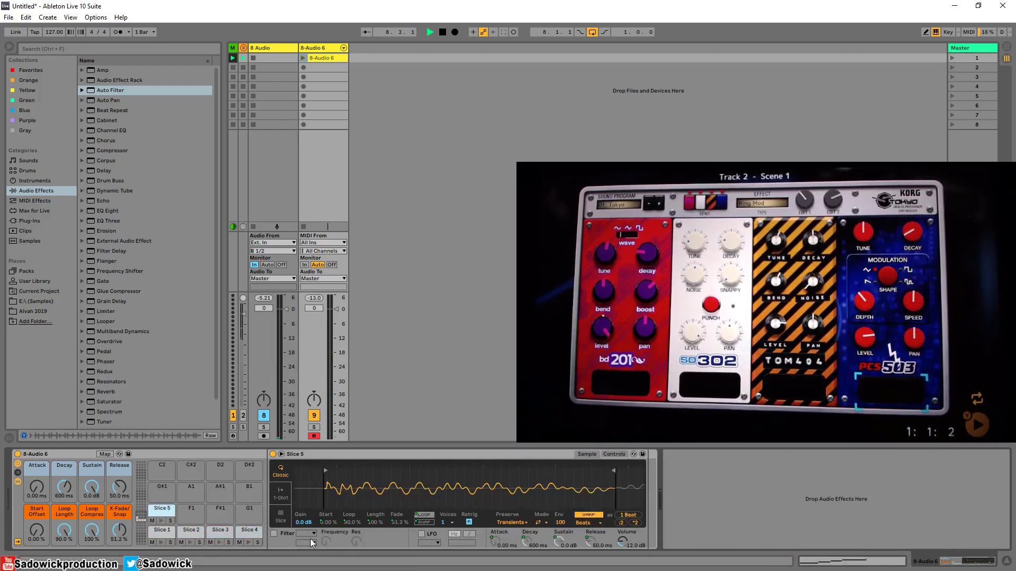
click(589, 515)
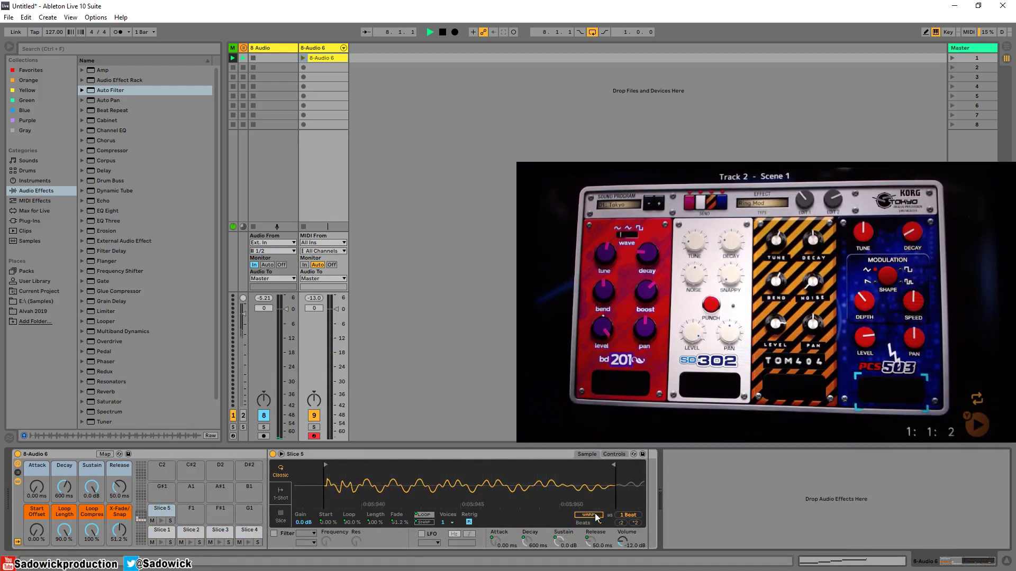
Open the 8-Audio 6 MIDI clip's notes, delete the Slice 1 note and move the Slice 2 note earlier
double_click(328, 57)
drag(224, 444, 213, 421)
click(268, 517)
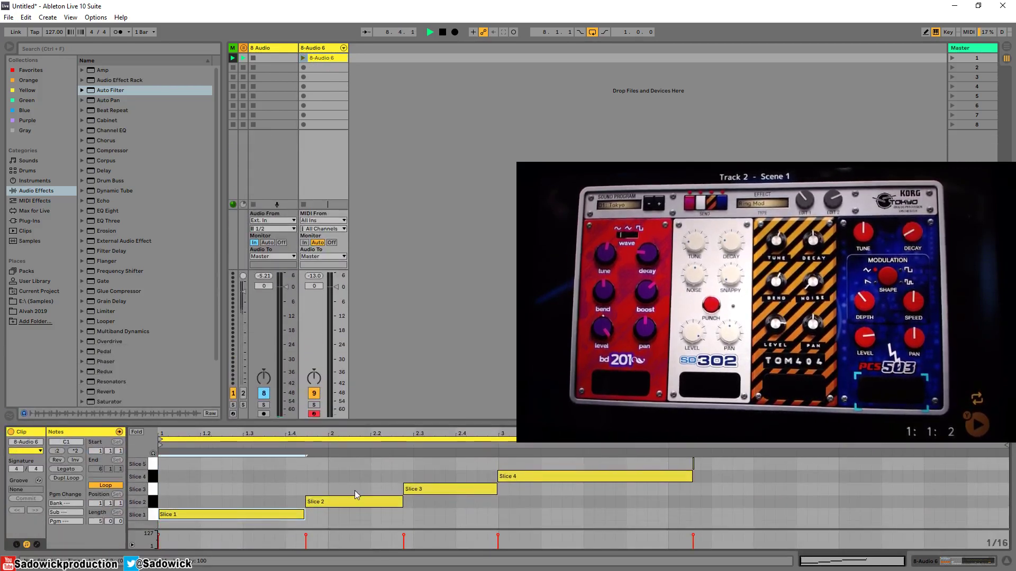
key(Delete)
click(355, 500)
drag(355, 503, 301, 502)
Launch the 8-Audio 6 MIDI clip and shorten its loop to the first bar
click(302, 56)
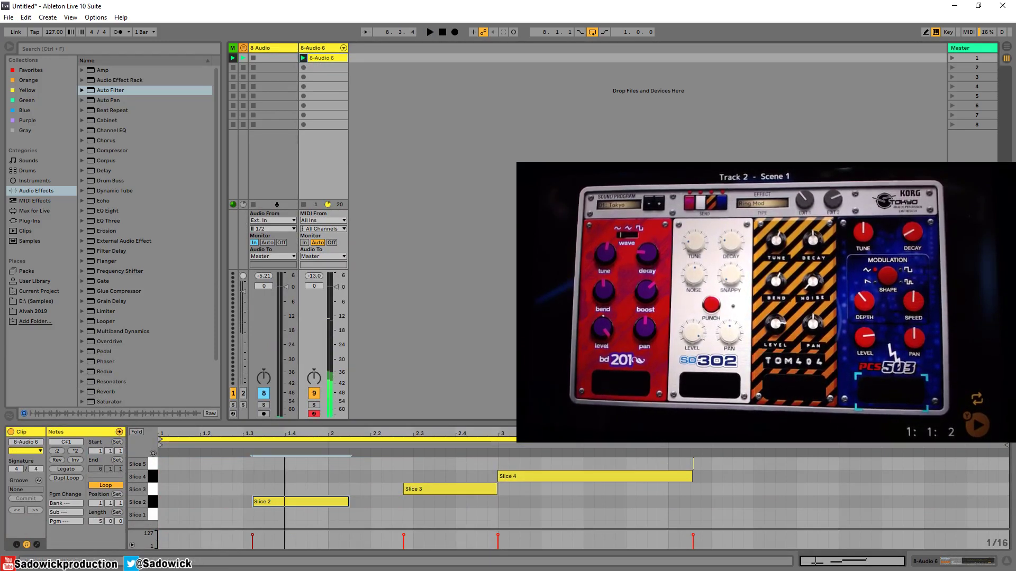
key(ctrl+a)
drag(1008, 439, 316, 451)
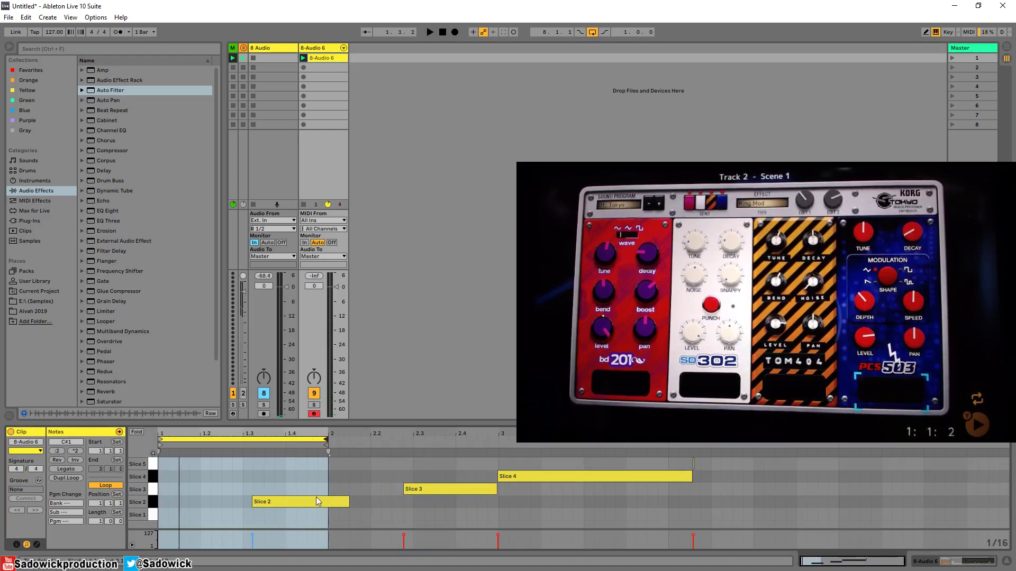
Move the Slice 2 note to 1.1.3 and the Slice 3 note to 1.2.4, shortening both to fit inside the one-bar loop
drag(316, 499, 353, 506)
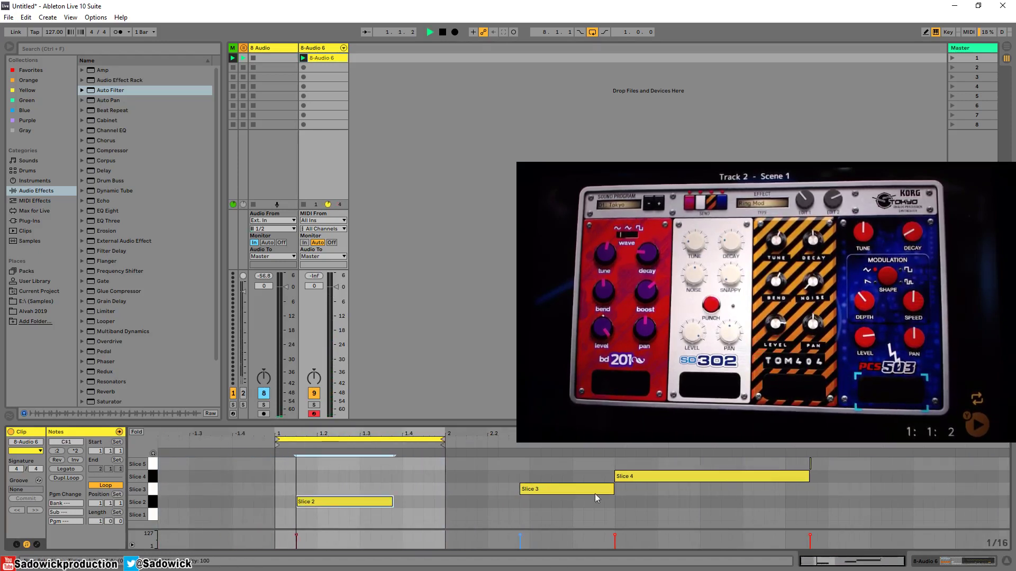
drag(579, 492, 318, 502)
click(442, 489)
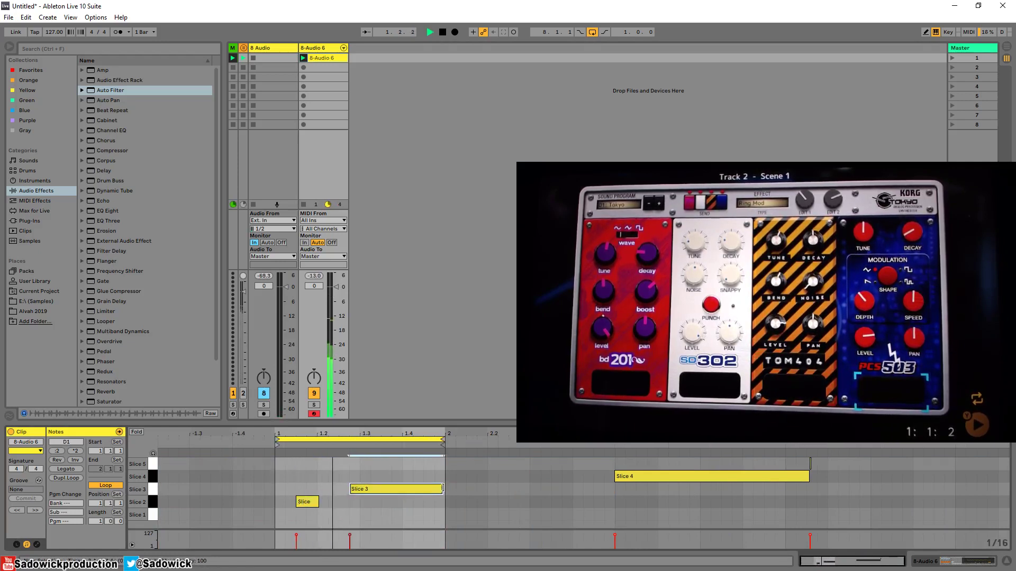
drag(442, 488, 380, 488)
Move the Slice 4 note to 1.3.4 and shorten it, then place the Slice 5 note at about 1.4.3 within the loop
drag(722, 476, 500, 476)
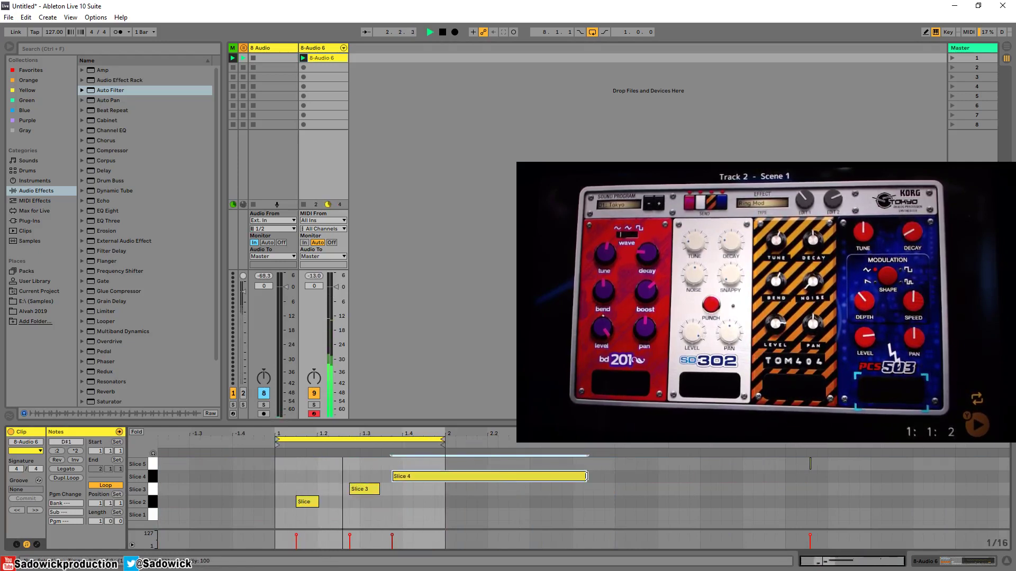
drag(587, 476, 422, 476)
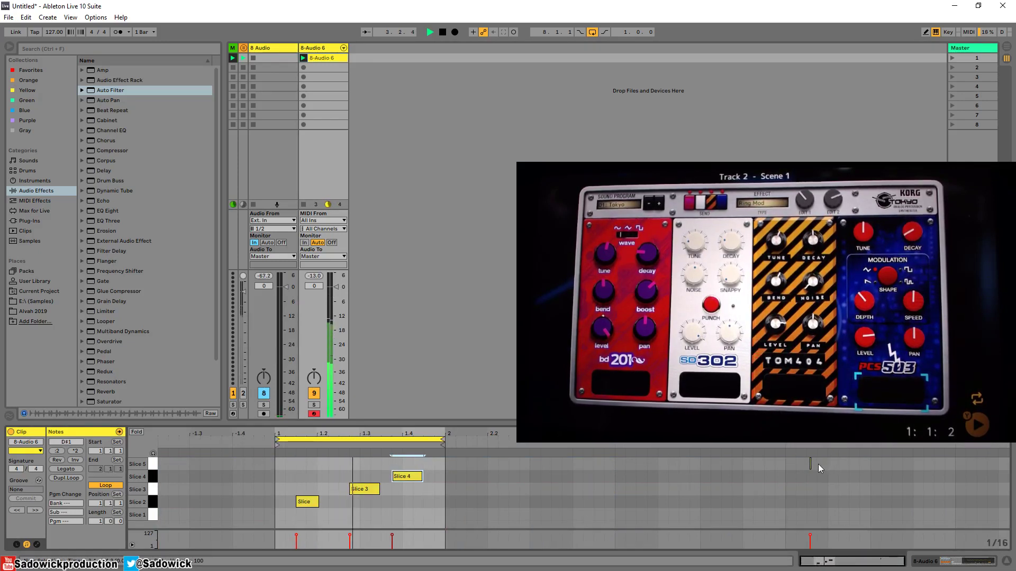
mouse_move(811, 464)
mouse_down()
mouse_move(425, 462)
mouse_move(448, 463)
mouse_move(433, 463)
mouse_up()
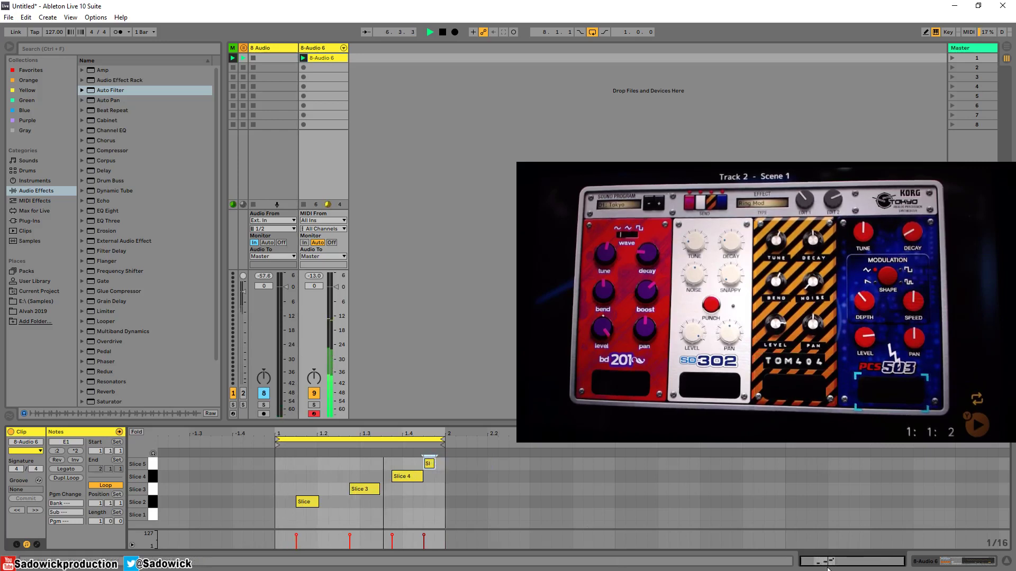
Extend the sample end of Slice 5 in its Simpler to include the drum hit's full decay
key(shift+Tab)
key(space)
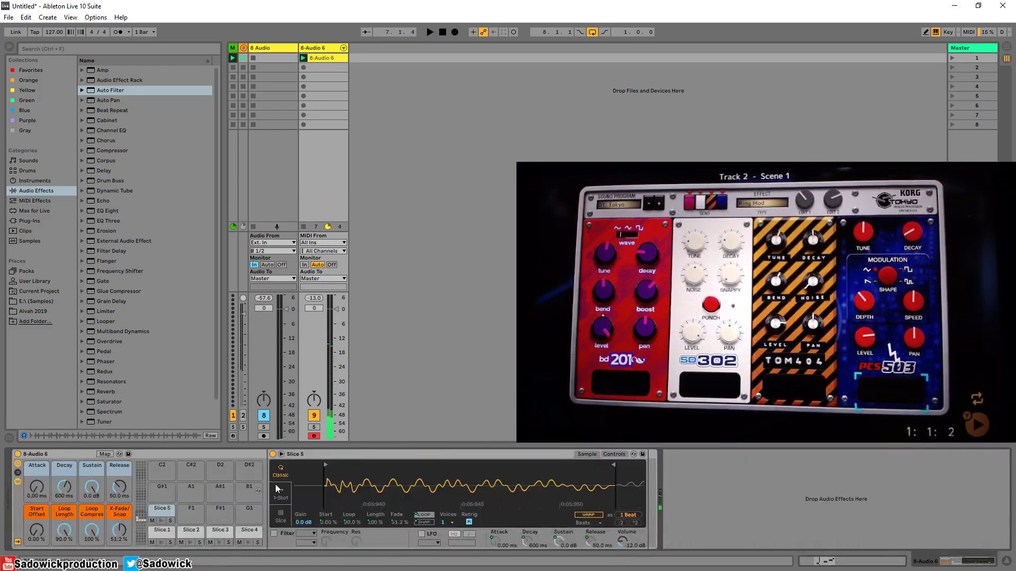
click(159, 511)
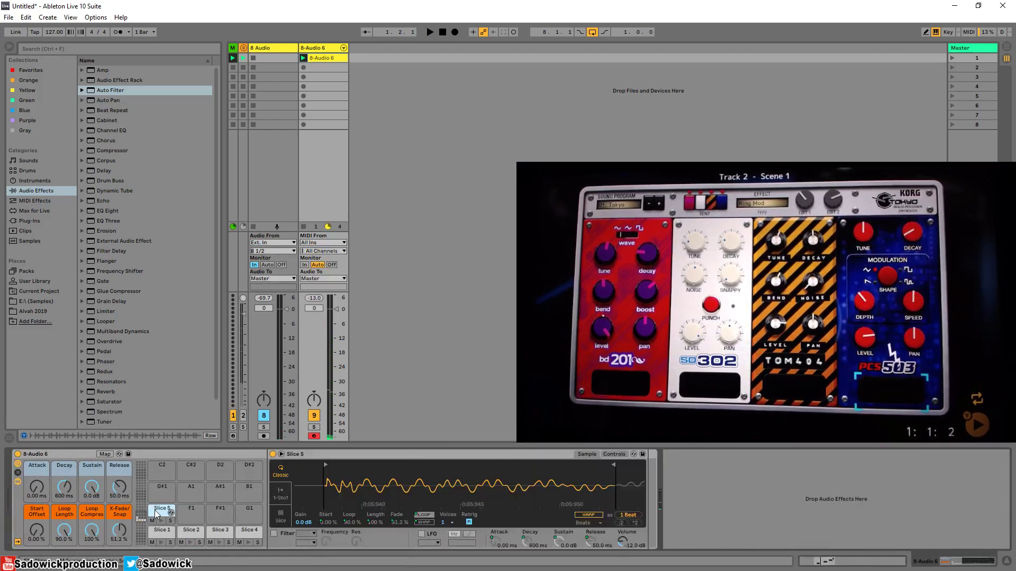
key(space)
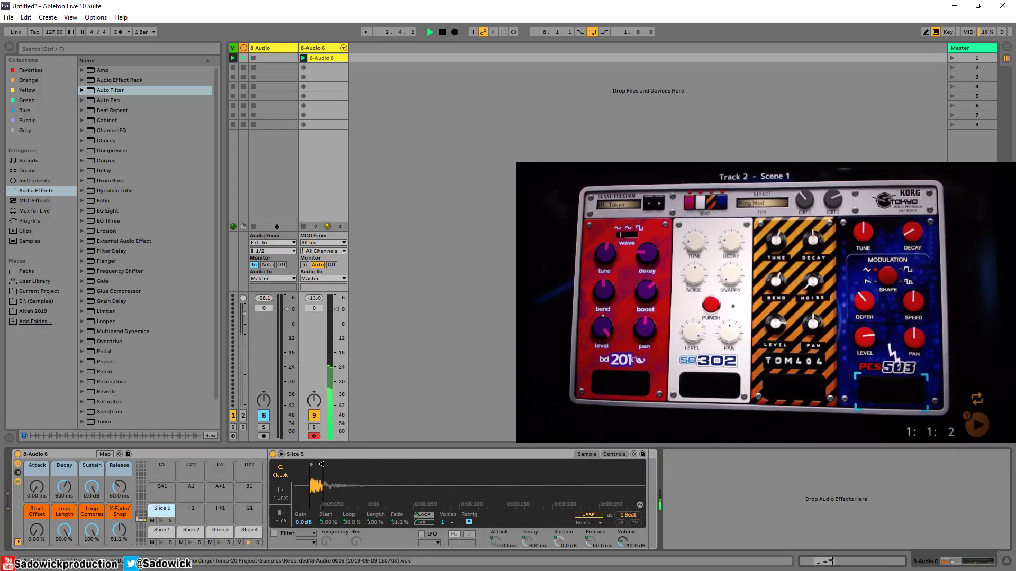
drag(321, 464, 615, 464)
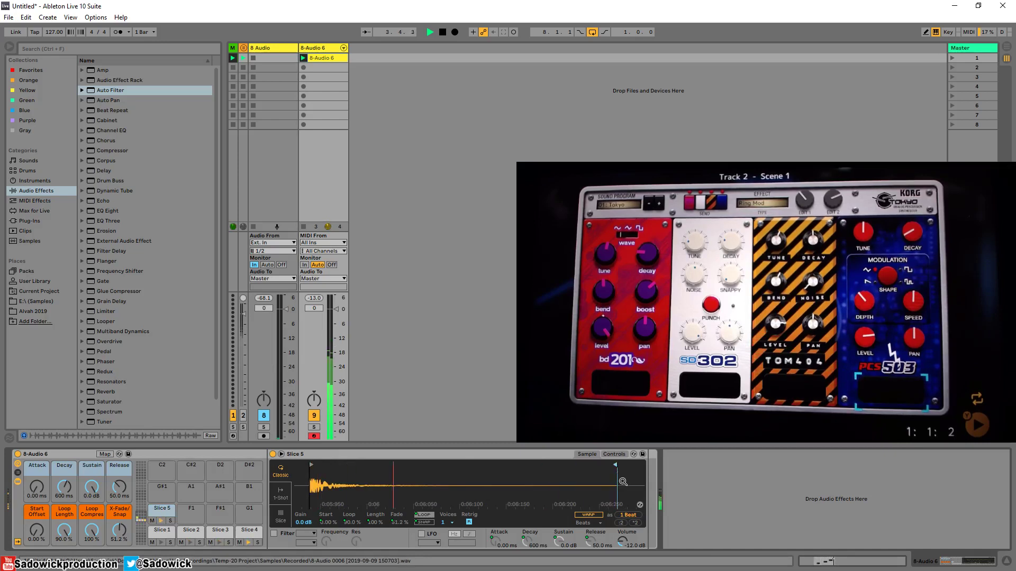
key(space)
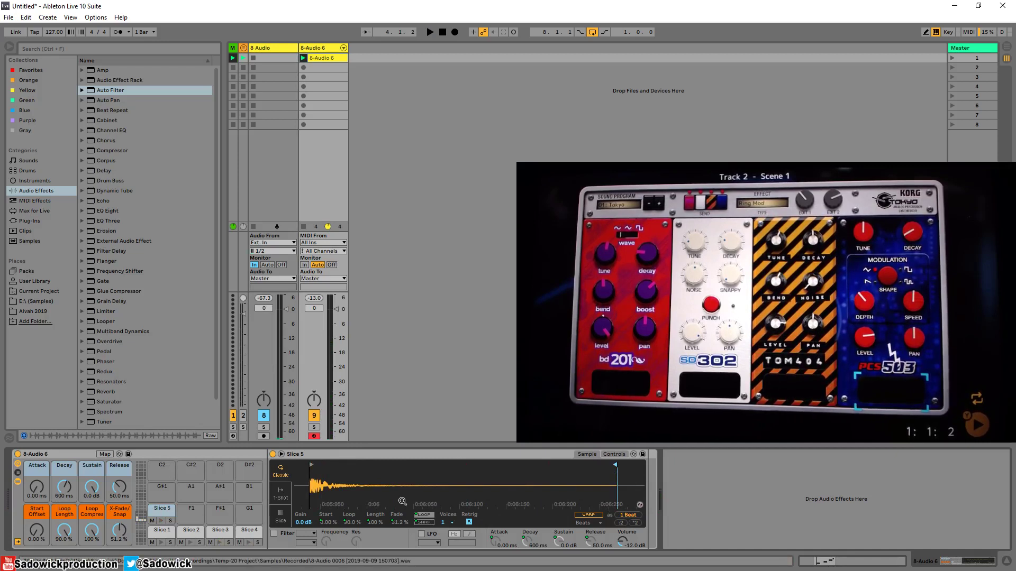
Play the one-bar pattern briefly to hear the lengthened Slice 5, then stop playback
right_click(421, 516)
click(422, 518)
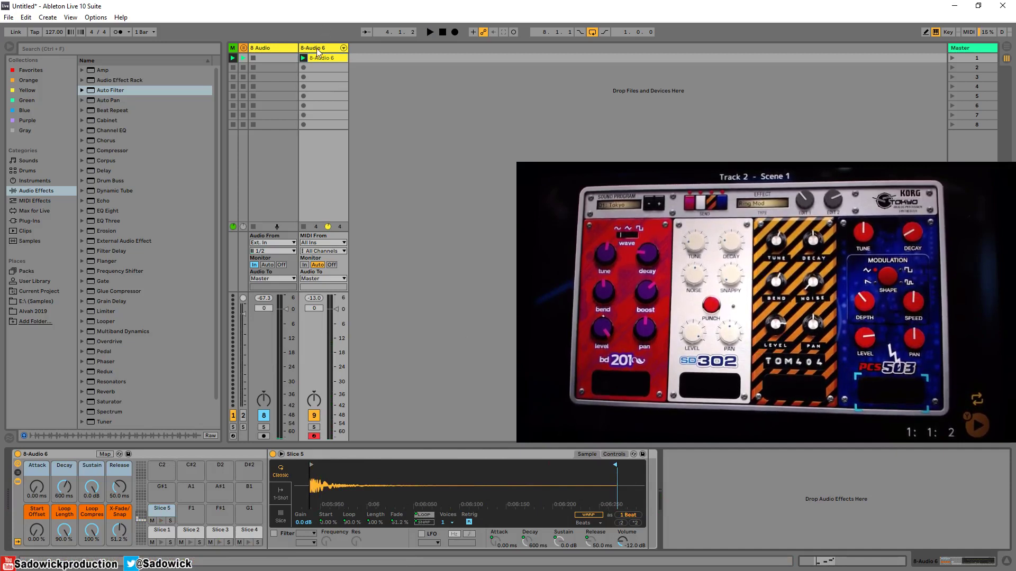
key(space)
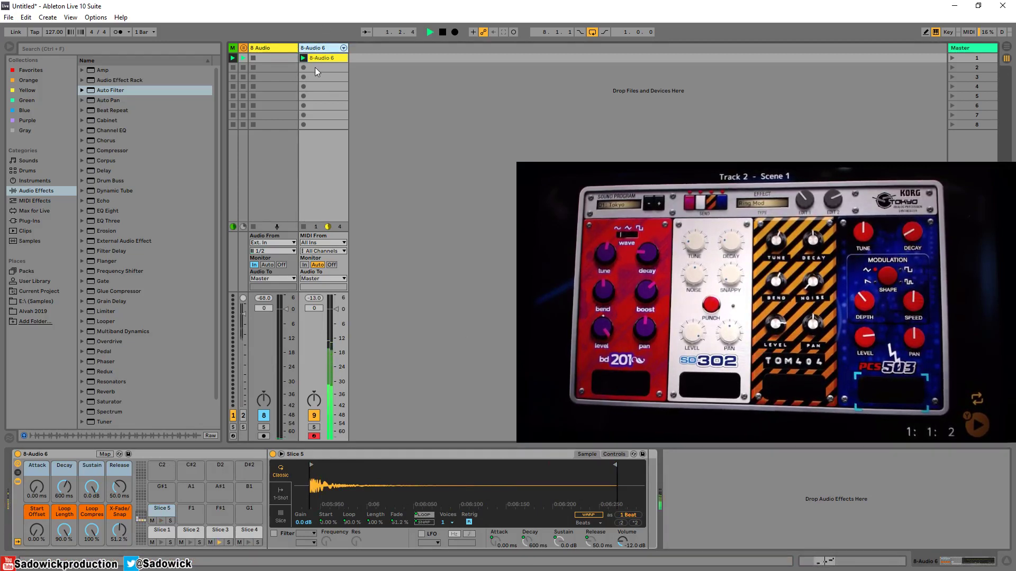
key(space)
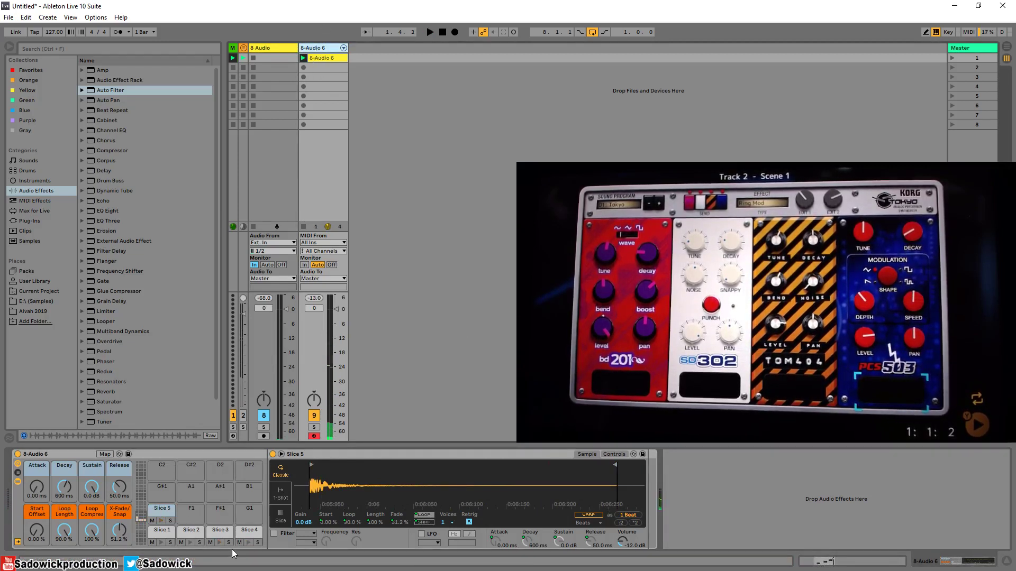
Raise the Simpler volume of Slice 3 to -2.29 dB and play the pattern with it
click(221, 532)
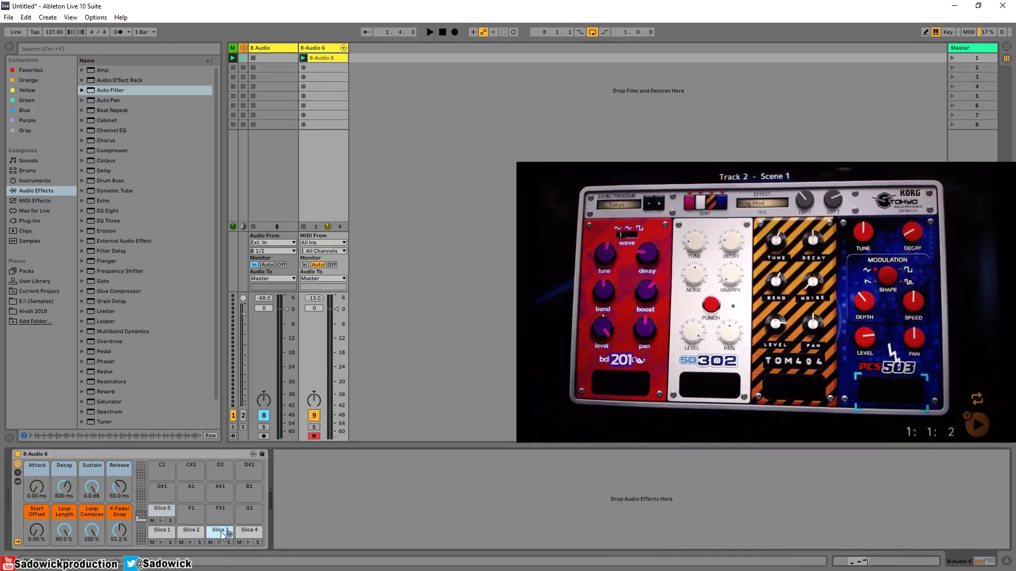
click(221, 533)
key(space)
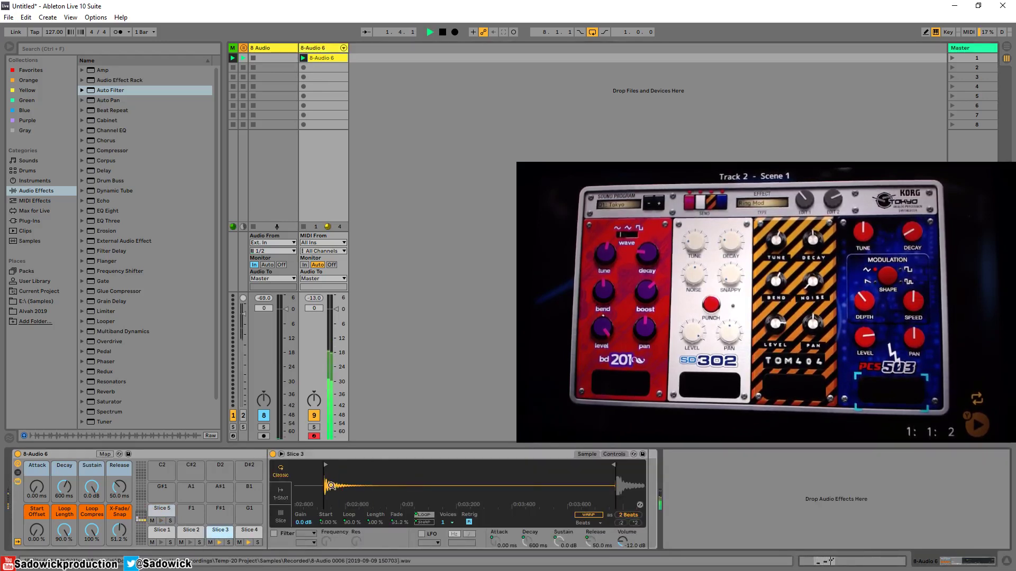
key(space)
mouse_move(370, 508)
mouse_down()
mouse_move(367, 530)
mouse_move(367, 508)
mouse_up()
drag(623, 541, 623, 529)
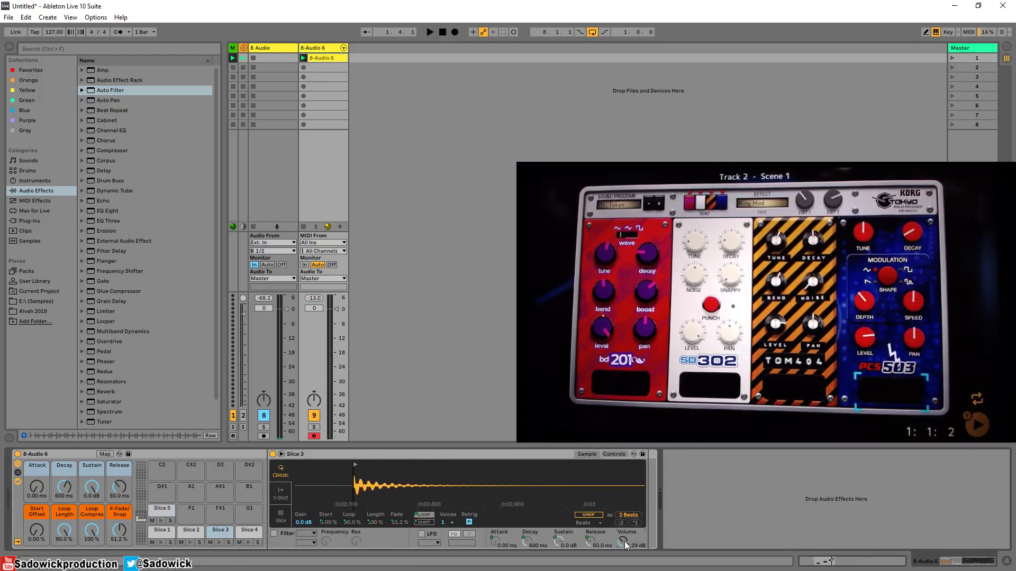
key(space)
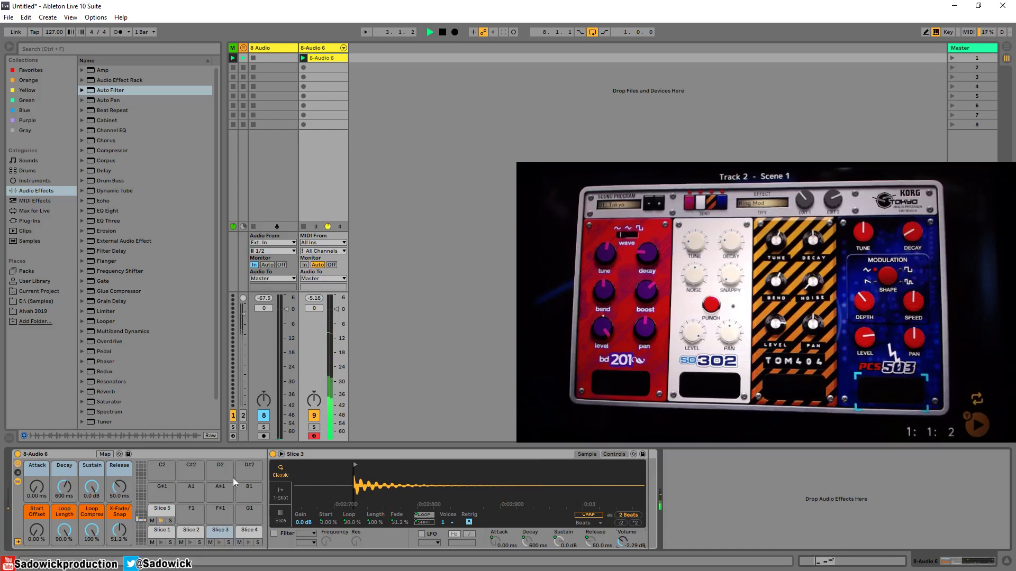
Stop playback, close the Slice 3 pad's device view, activate track 2, and play it together with the sliced drum track
key(space)
double_click(78, 454)
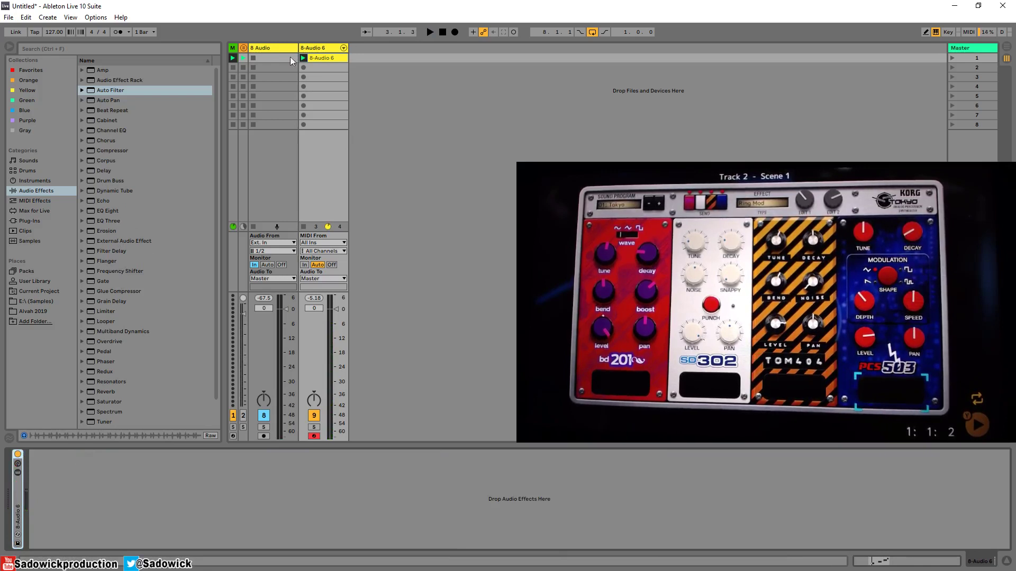
click(243, 416)
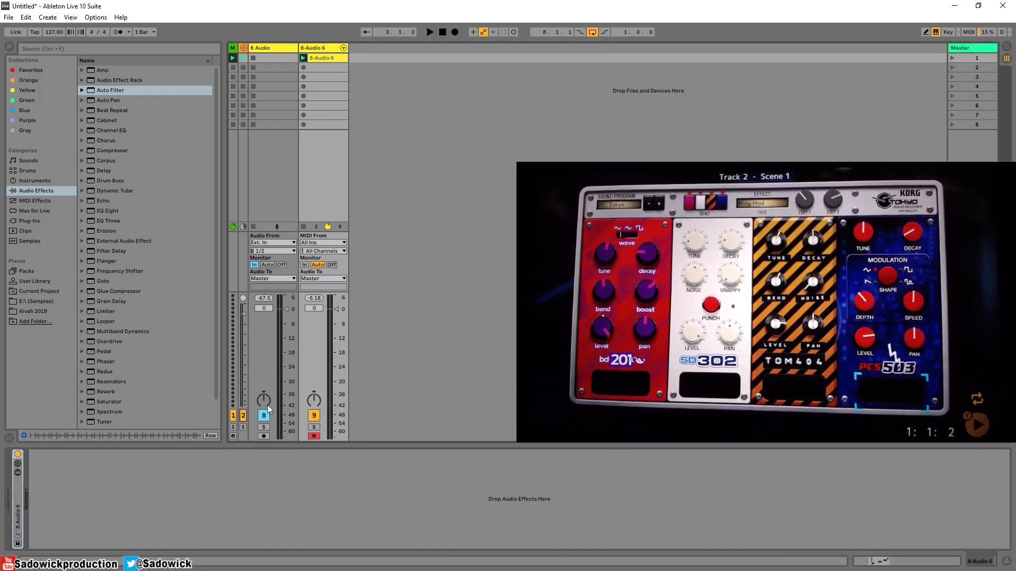
click(430, 32)
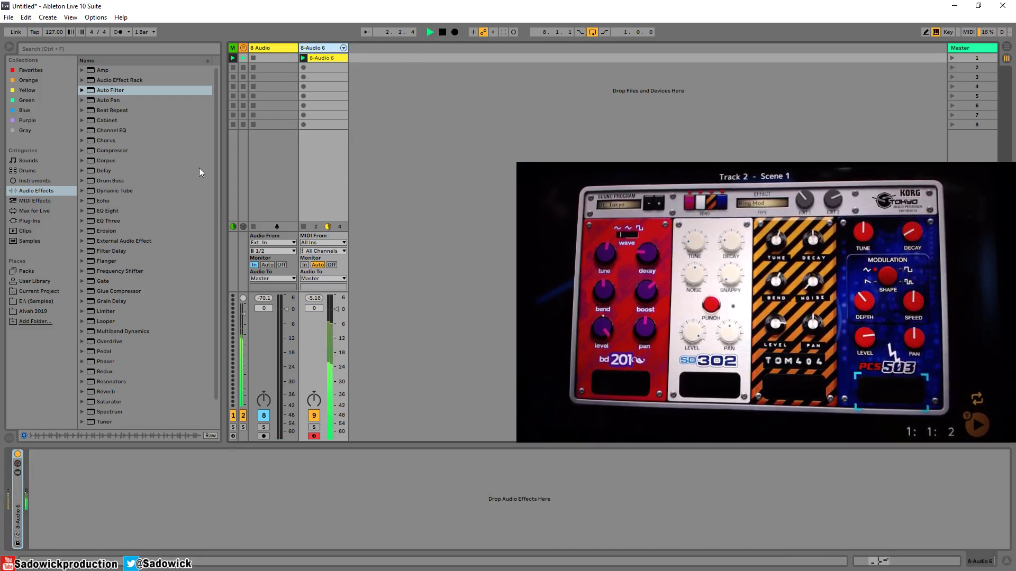
Lower the sliced drum track's volume to -3.4 dB and move the track before the empty audio track
scroll(343, 336, down, 3)
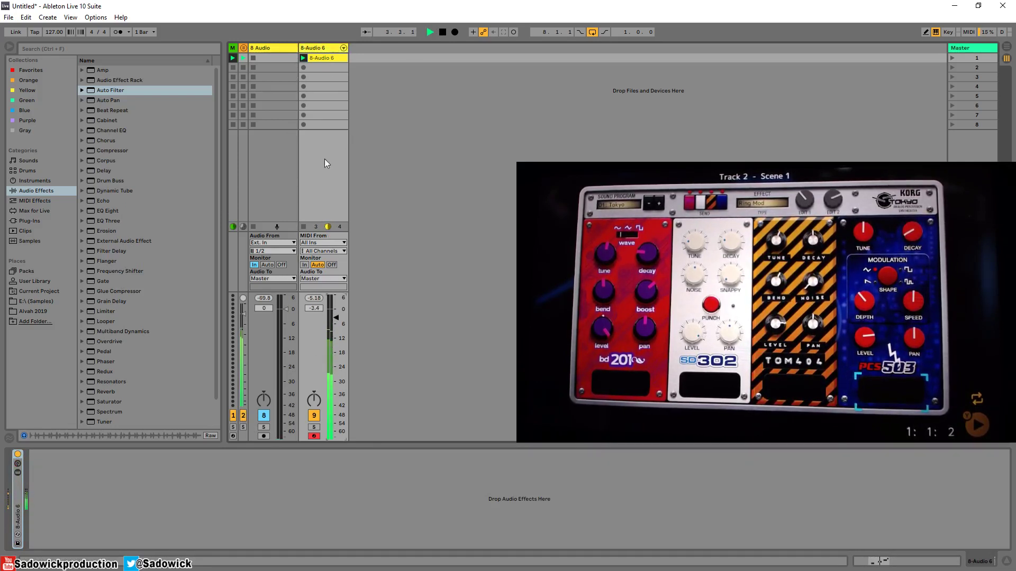
drag(243, 53, 255, 48)
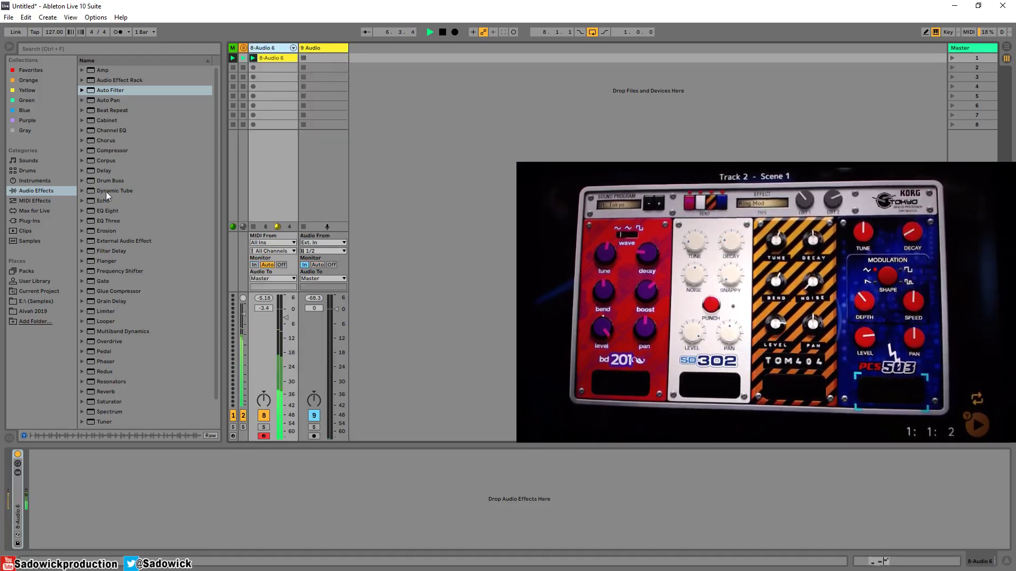
Add a Delay effect with 21% dry/wet to the sliced drum track
click(109, 170)
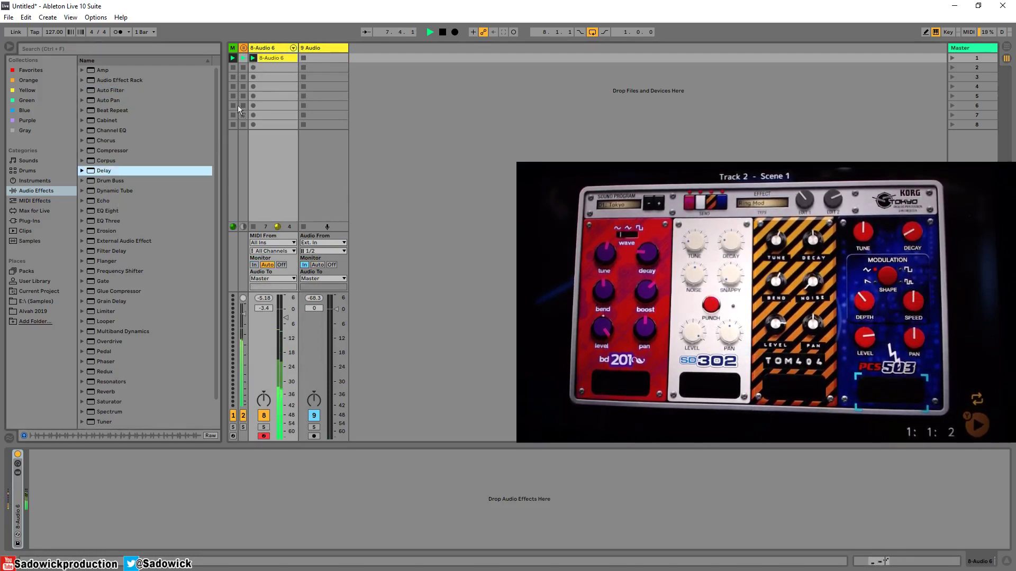
key(Return)
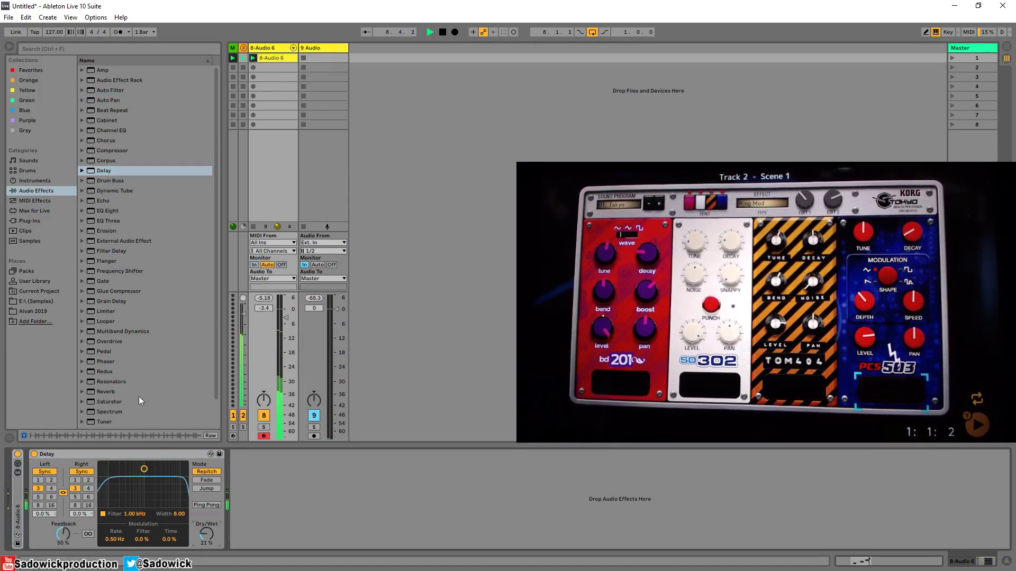
Add a Drum Buss with 23% drive and 37% crunch to the drum track and place it before the Delay
scroll(127, 370, down, 3)
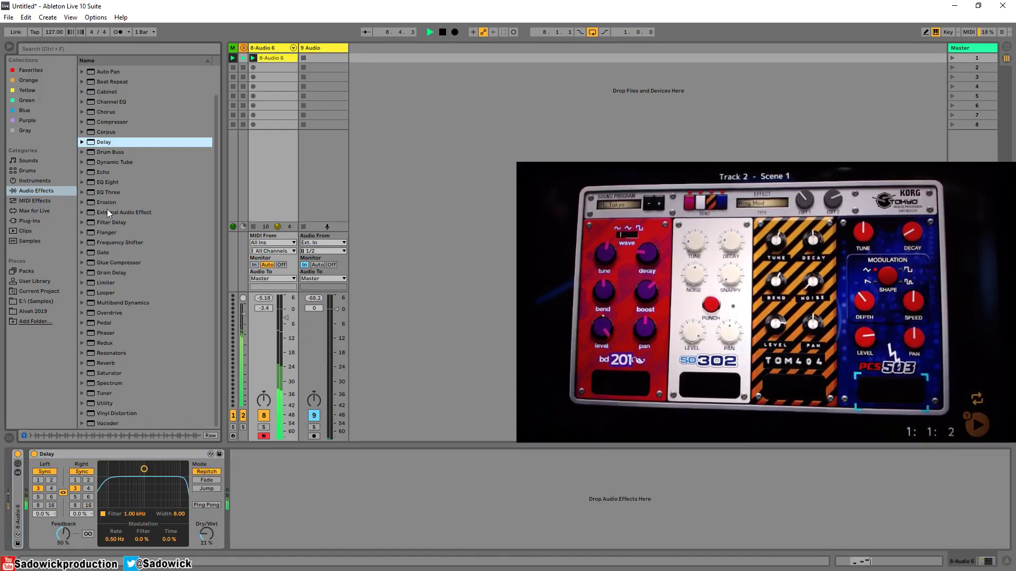
drag(110, 152, 277, 438)
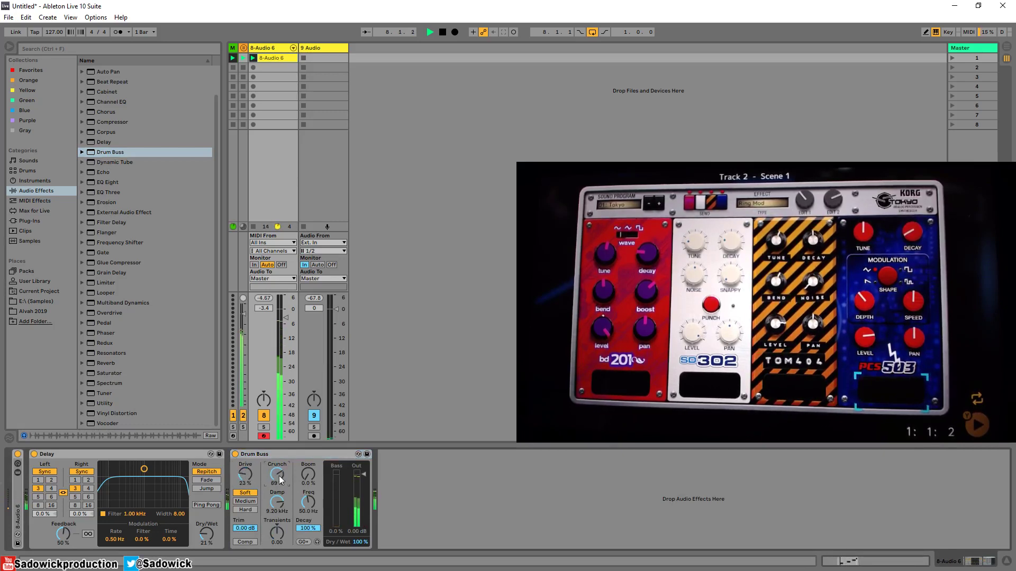
drag(281, 480, 280, 498)
drag(256, 454, 48, 455)
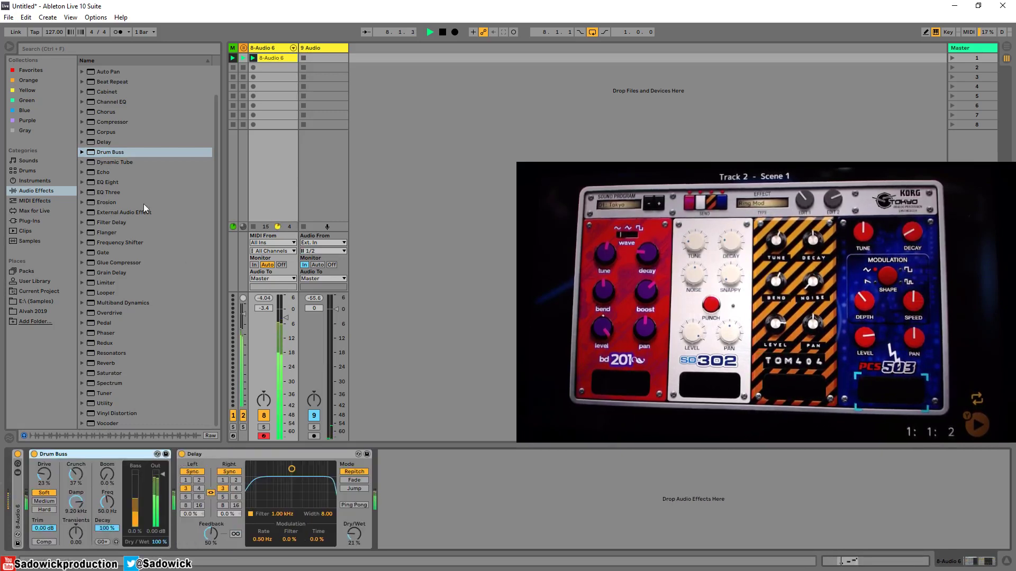
Add an EQ Eight after the Delay with band 4 at 1.07 kHz and -7.81 dB, and deactivate the drum track
drag(107, 182, 525, 511)
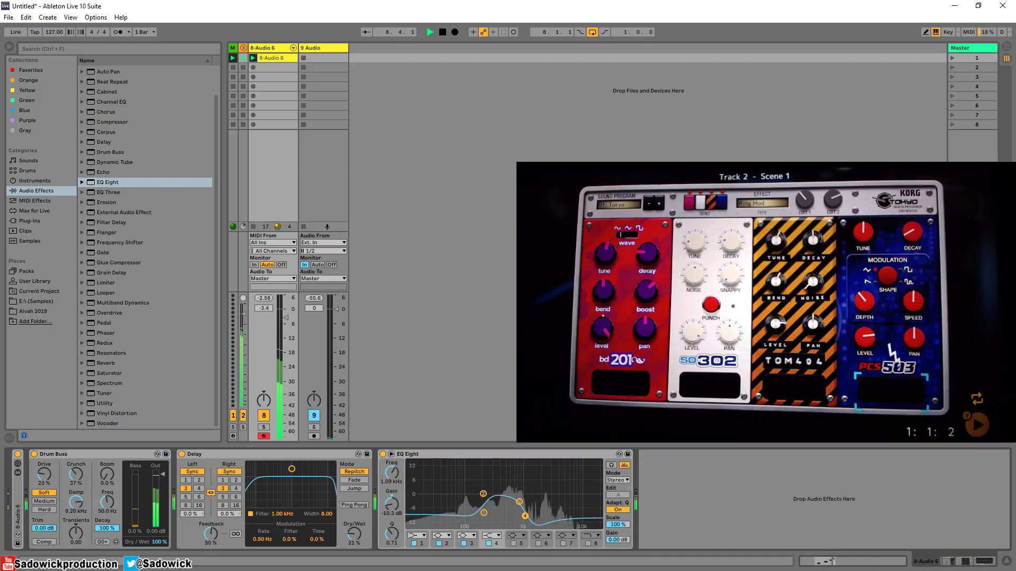
click(263, 416)
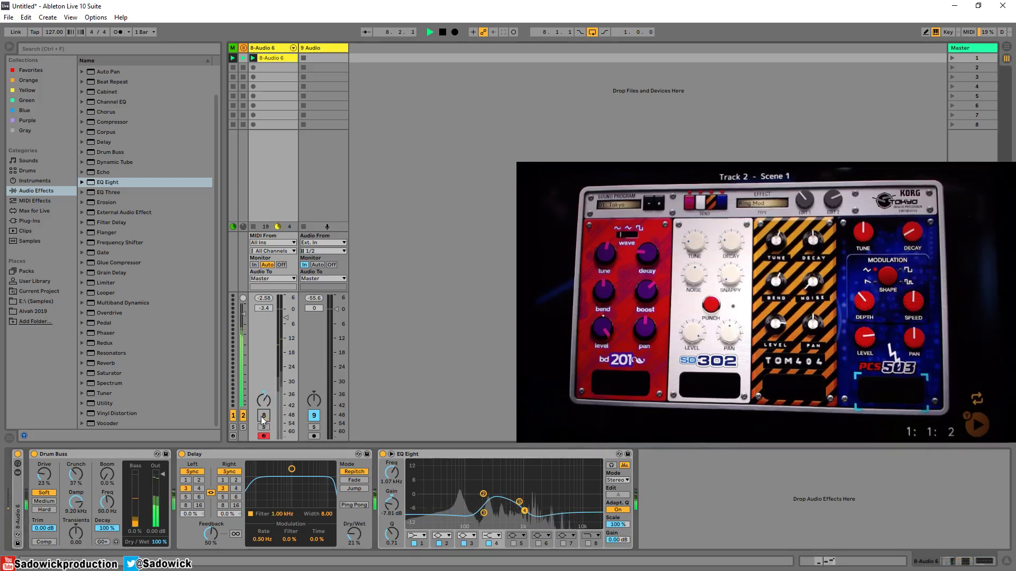
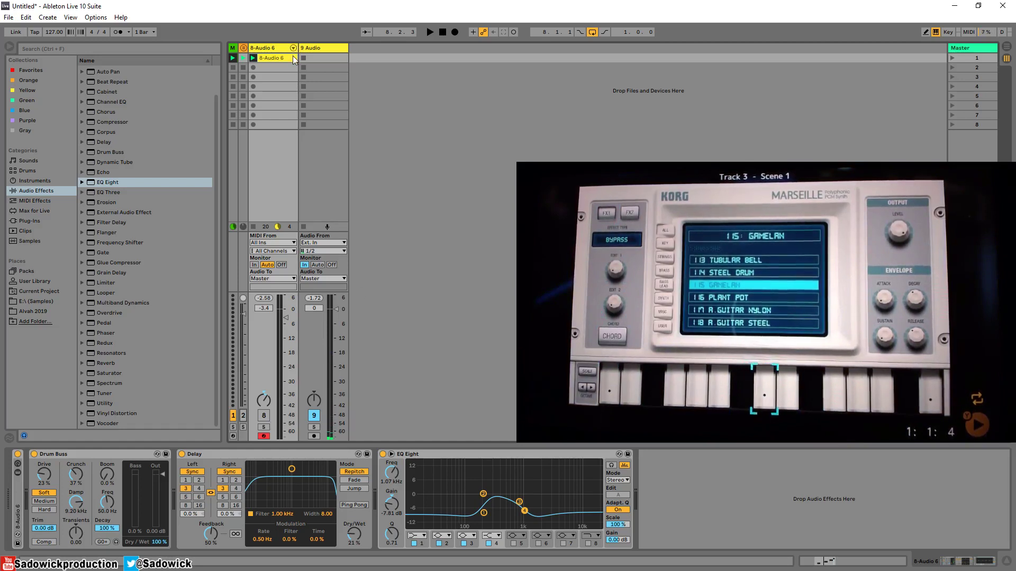
Arm the 9 Audio track and record the Marseille Gamelan hits into its first clip slot, then stop
click(313, 436)
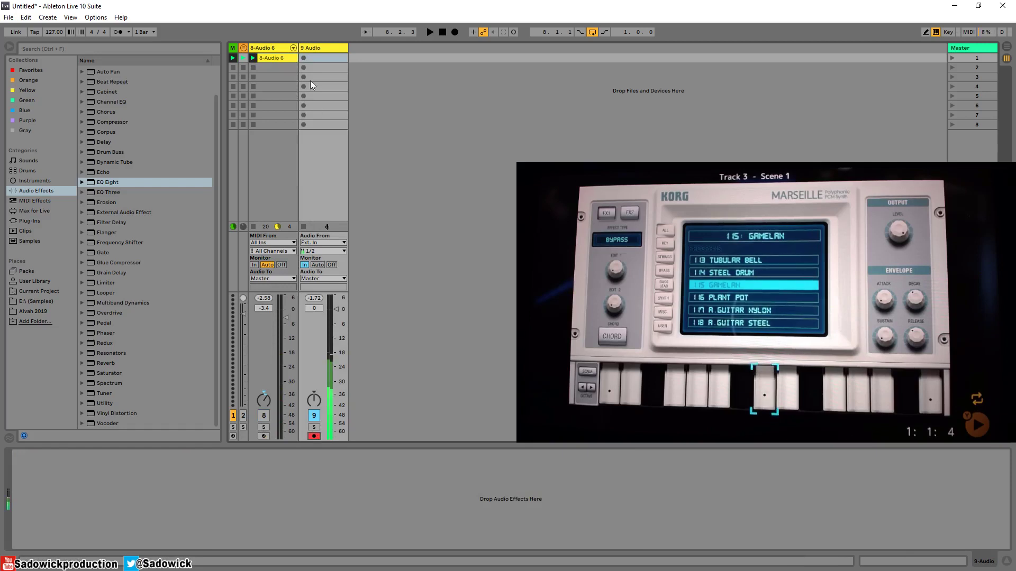
click(303, 58)
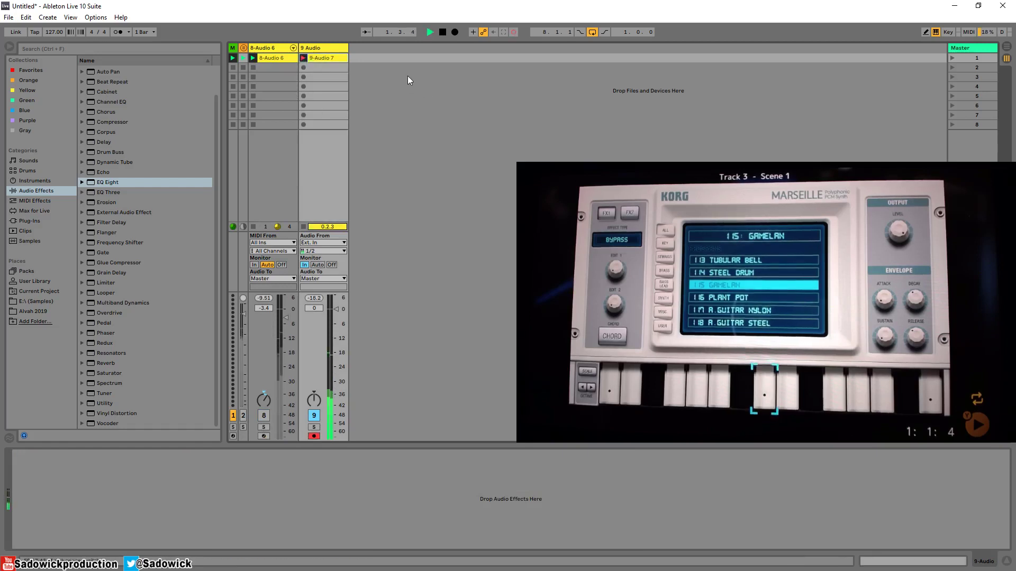
click(442, 32)
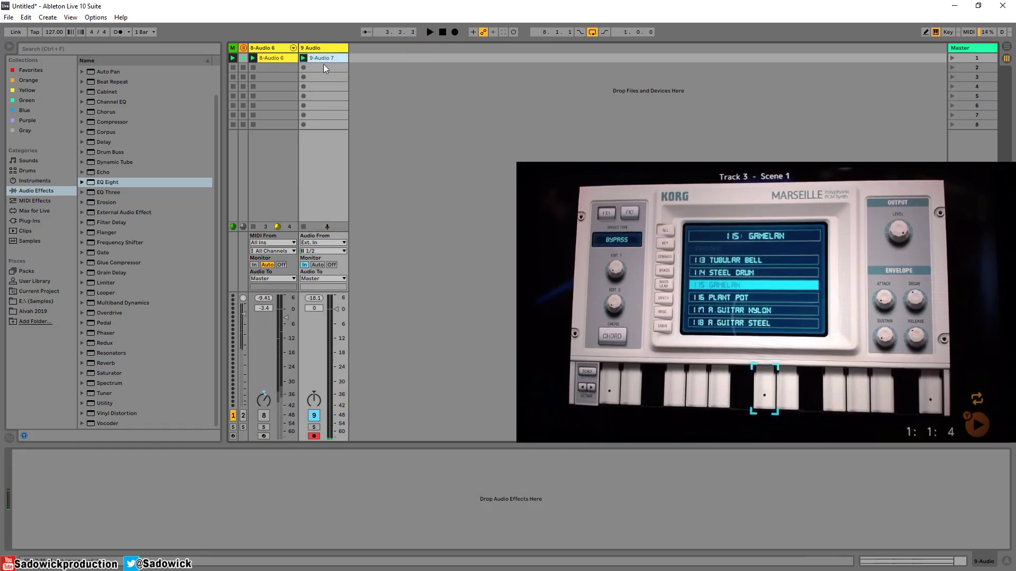
right_click(322, 57)
click(332, 61)
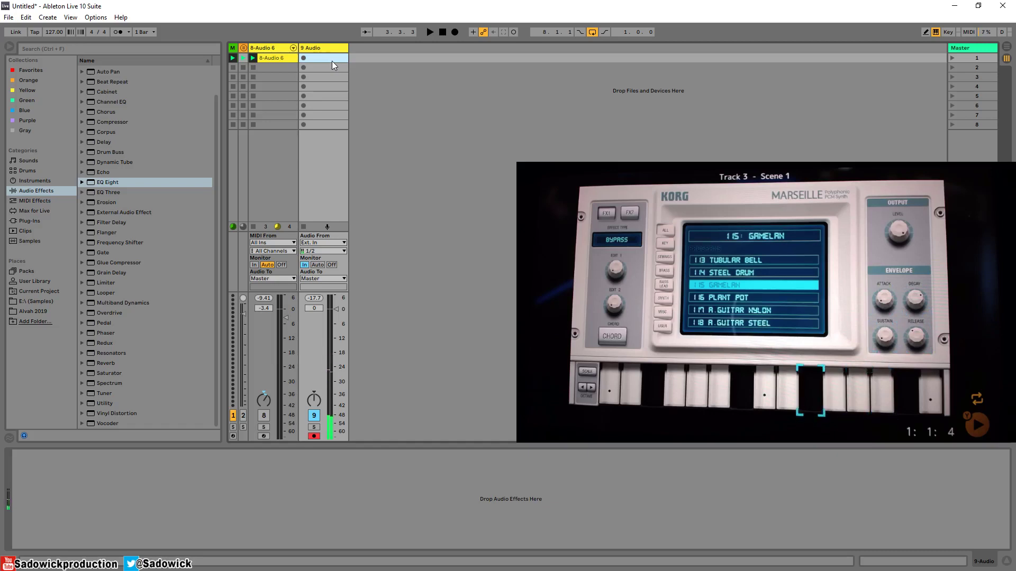
click(26, 17)
click(53, 28)
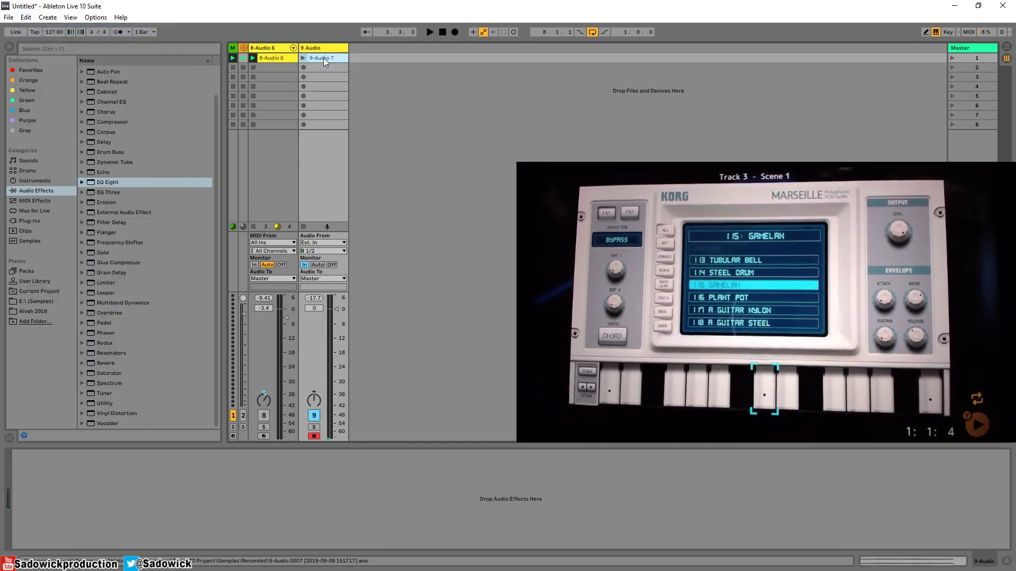
Insert a new MIDI track after the 9 Audio track and load a Sampler instrument onto it
right_click(382, 69)
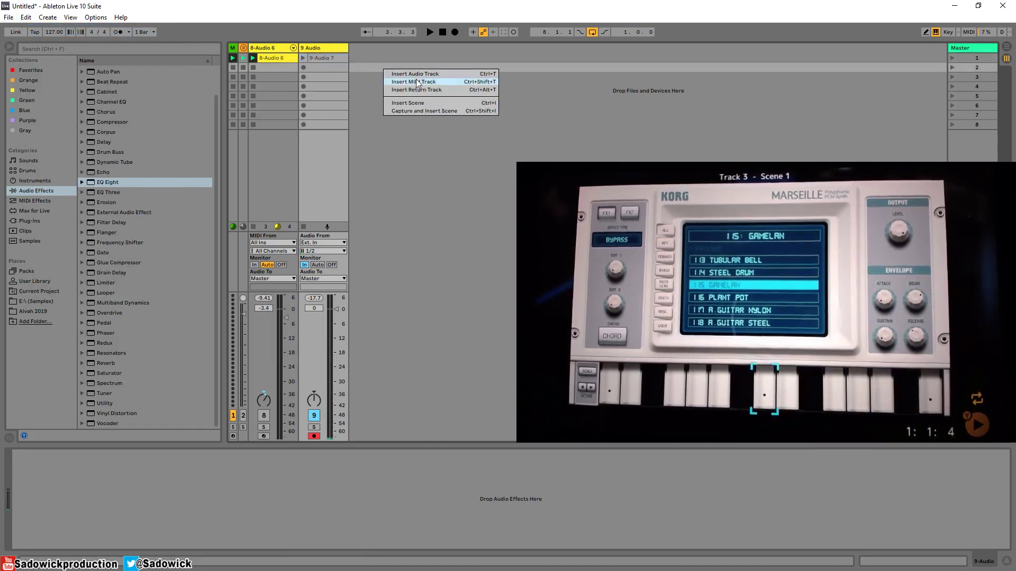
click(418, 80)
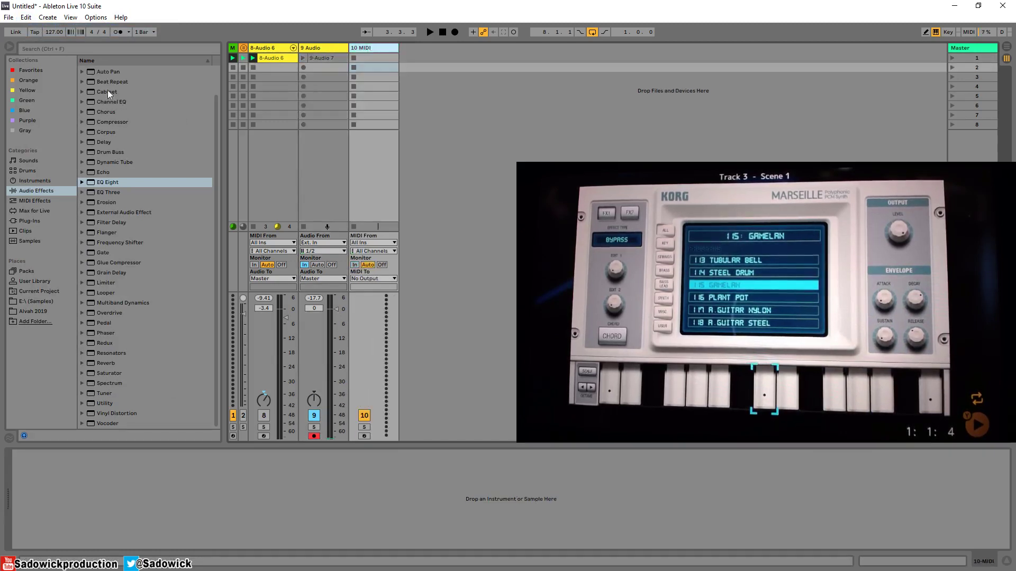
click(31, 200)
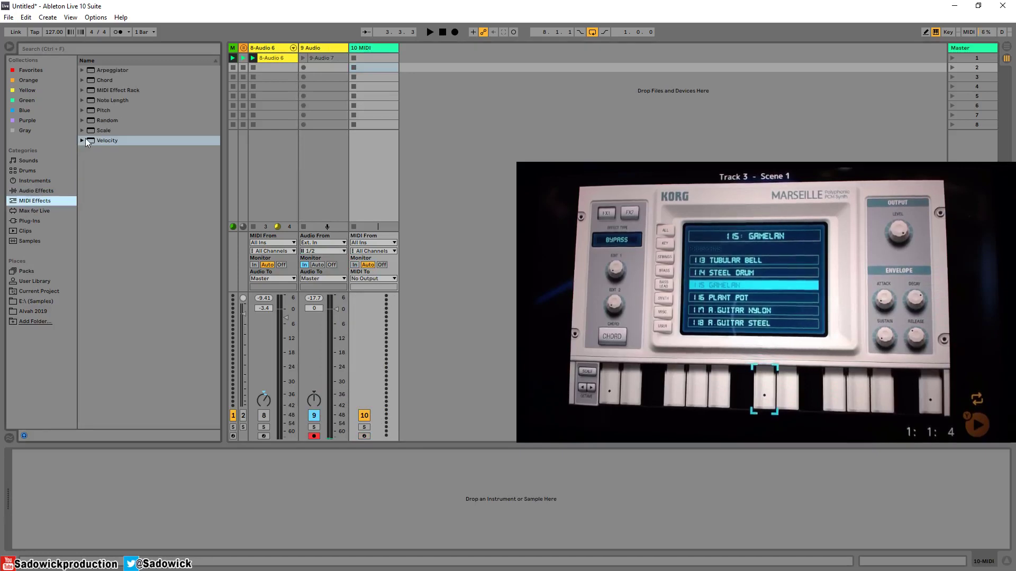
click(29, 182)
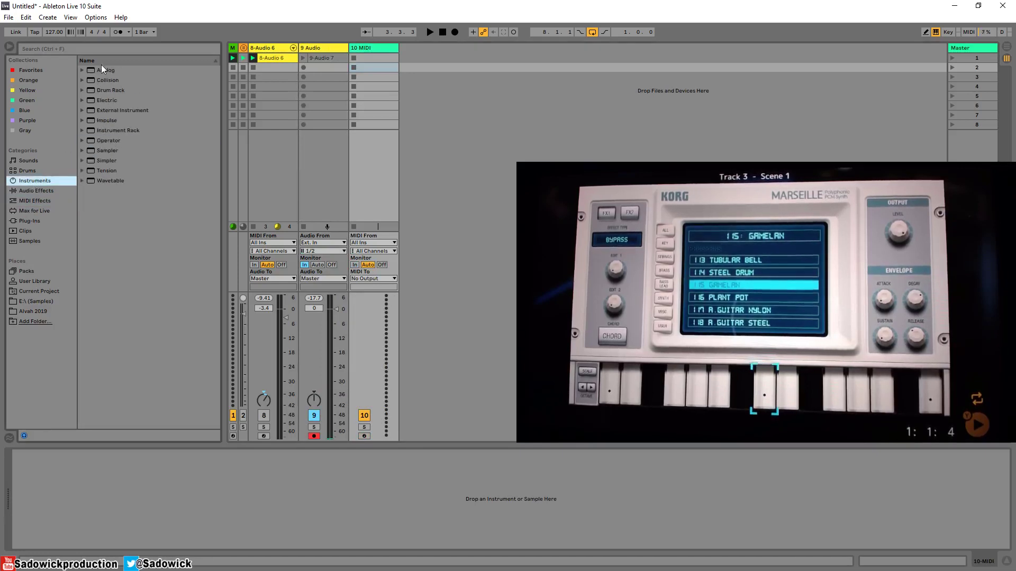
click(107, 151)
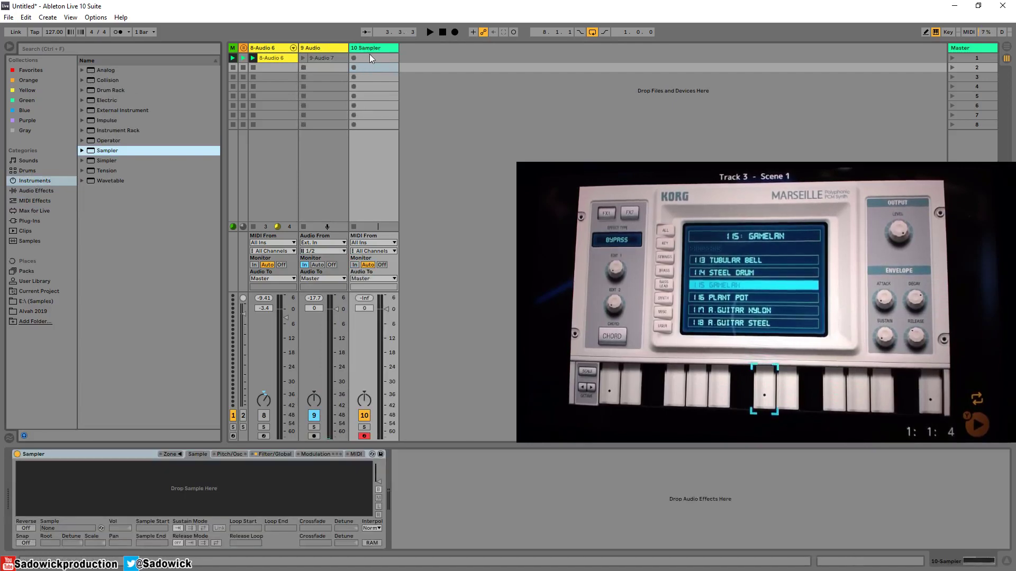
Load the recorded 9-Audio 7 clip into the Sampler and set the sample start to 123329, at the third hit
click(370, 56)
click(319, 46)
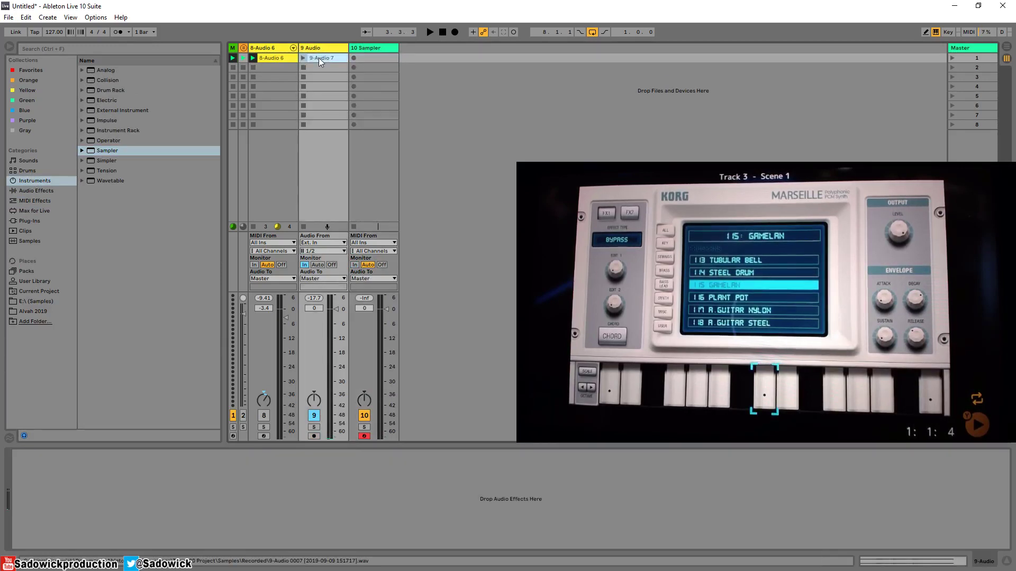
drag(318, 59, 206, 507)
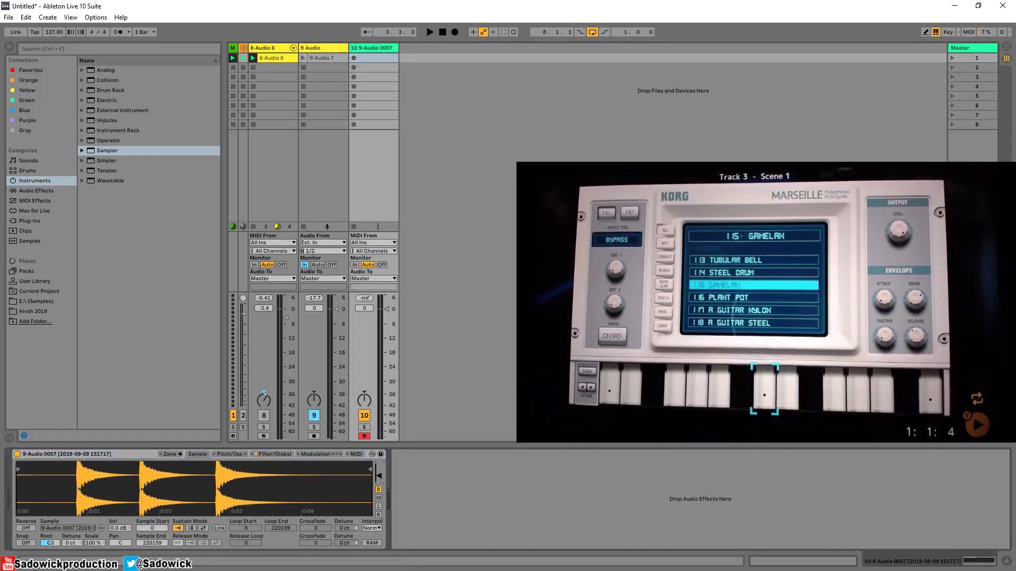
drag(18, 470, 217, 472)
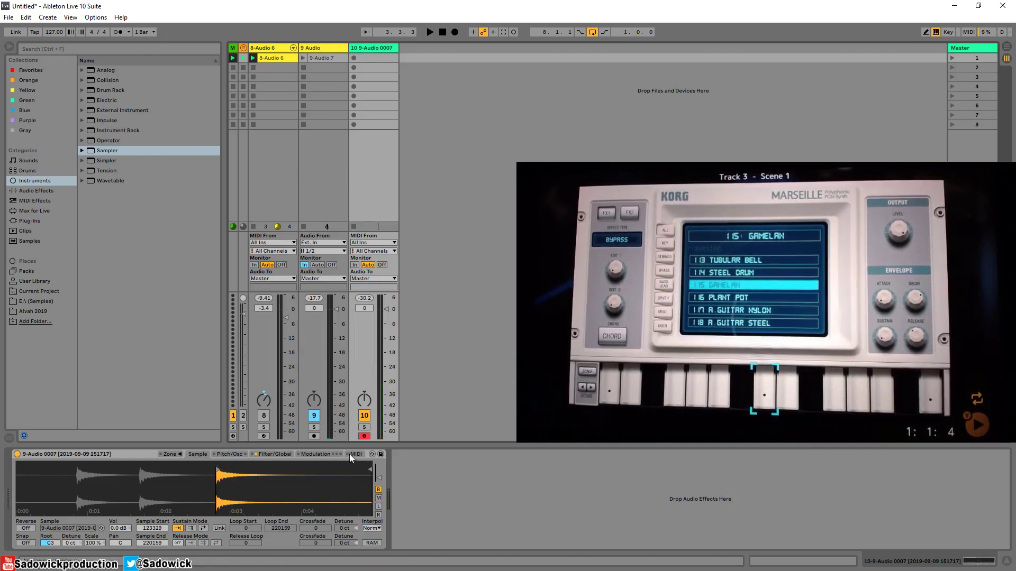
Look through the Sampler's modulation, filter, sample, pitch and zone settings
click(317, 454)
click(273, 454)
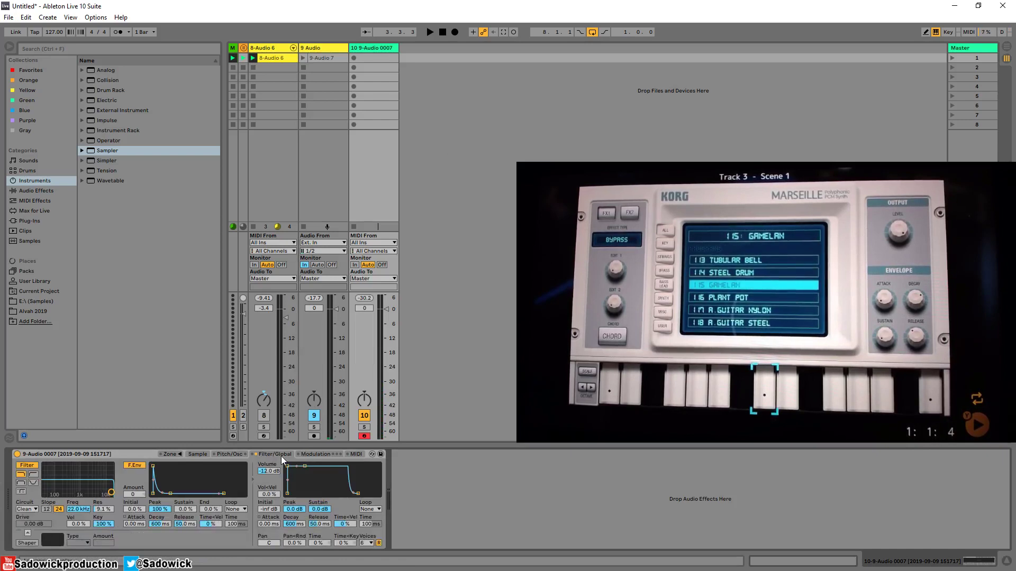
click(197, 454)
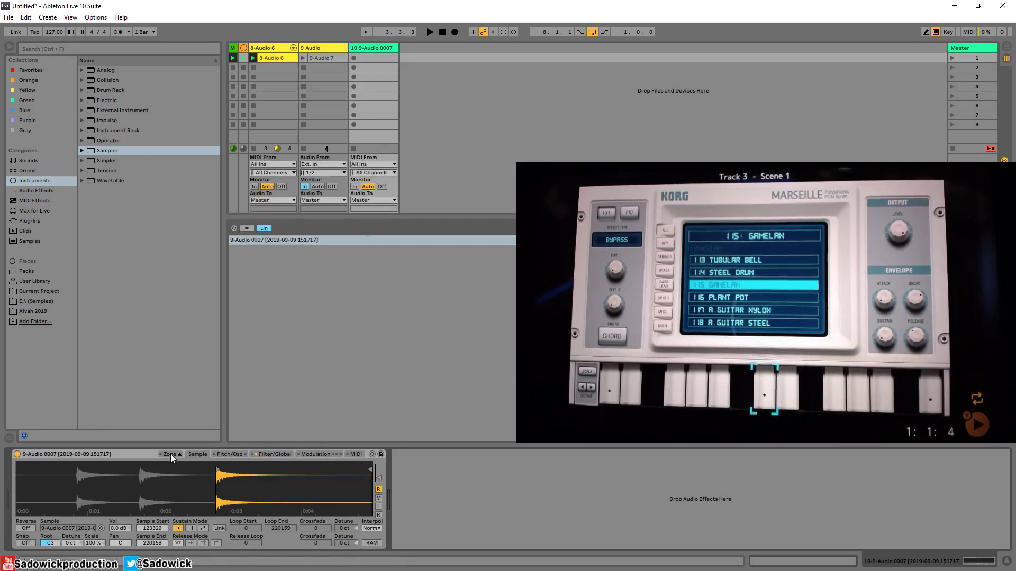
click(224, 454)
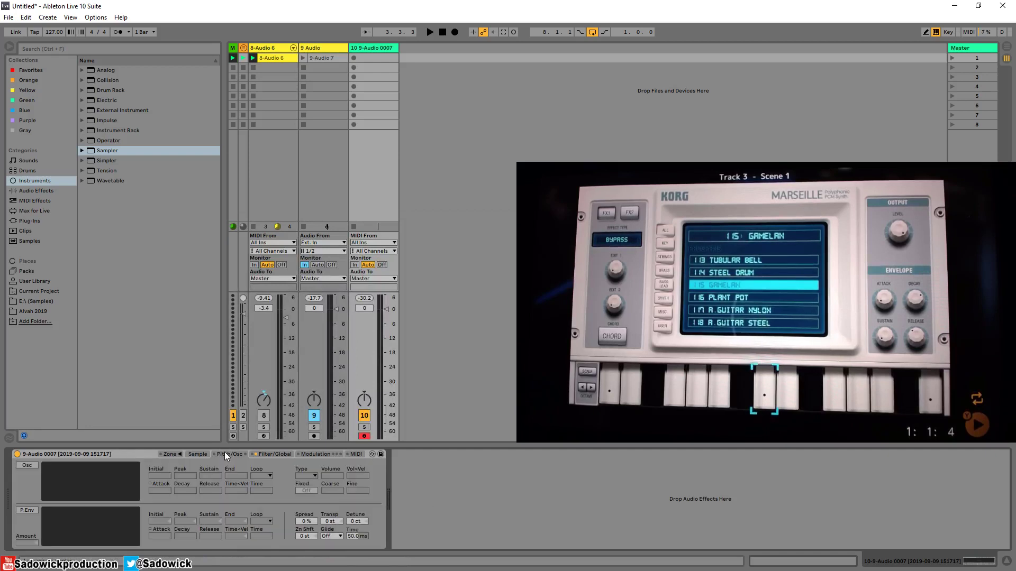
click(264, 454)
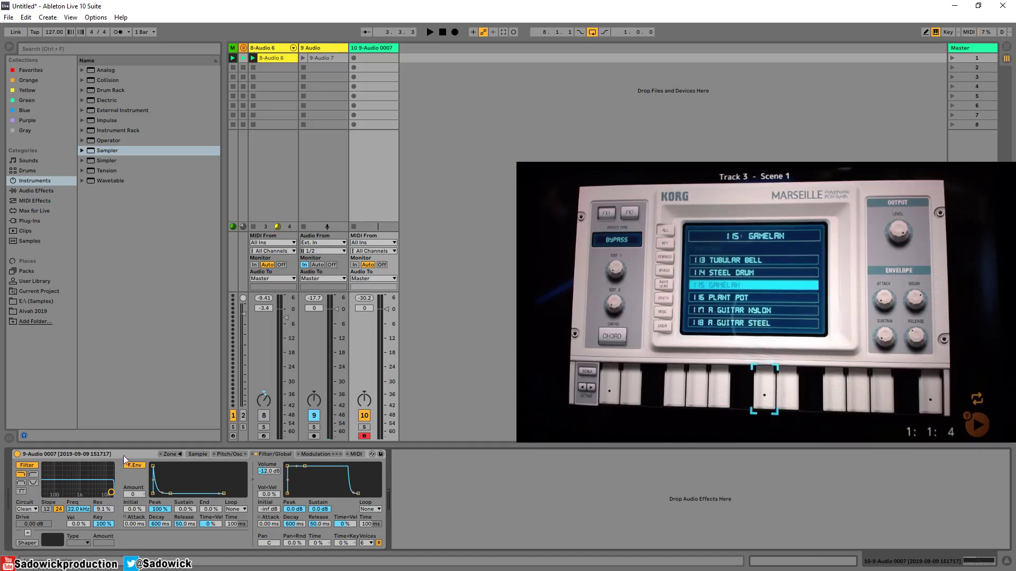
click(170, 454)
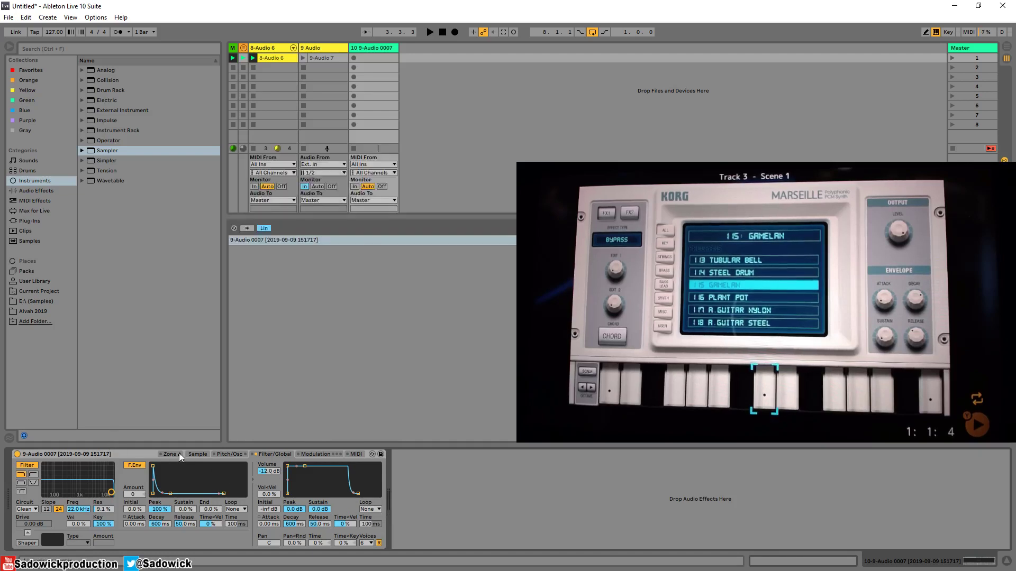
click(179, 453)
Convert the Sampler to a Simpler, raise its volume to 12.6 dB and set its release to 267 ms
right_click(118, 455)
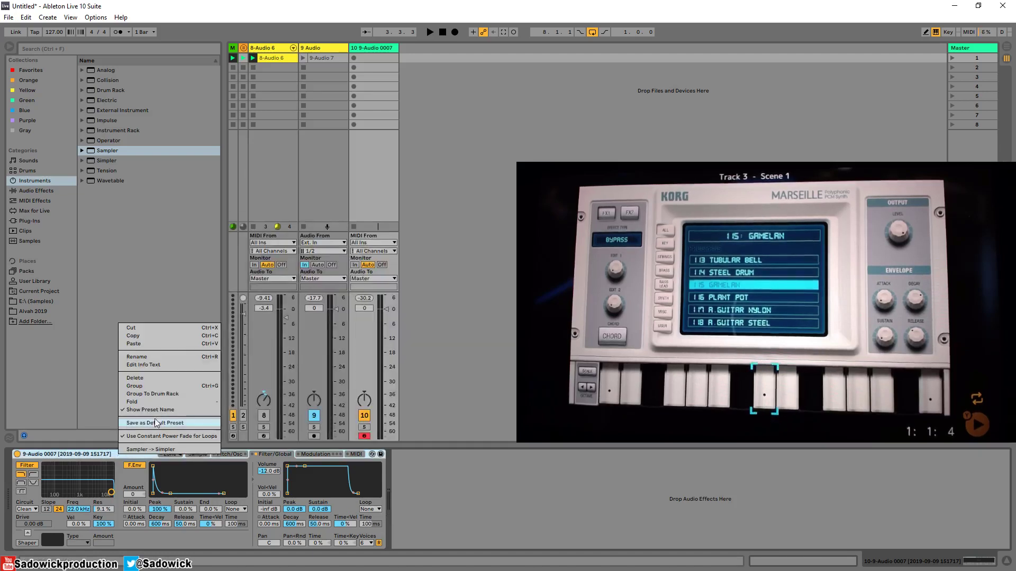
click(159, 450)
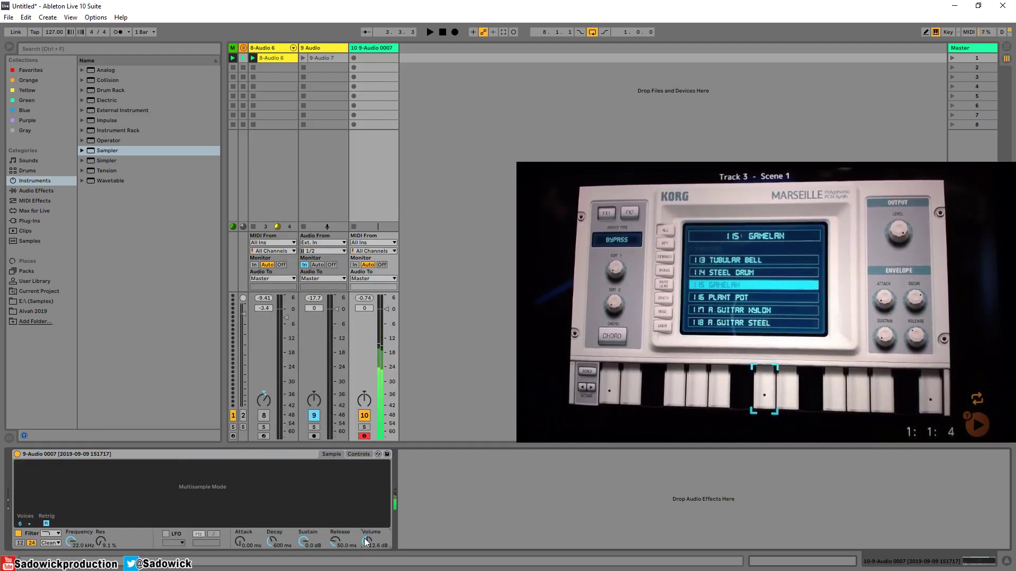
drag(335, 540, 337, 538)
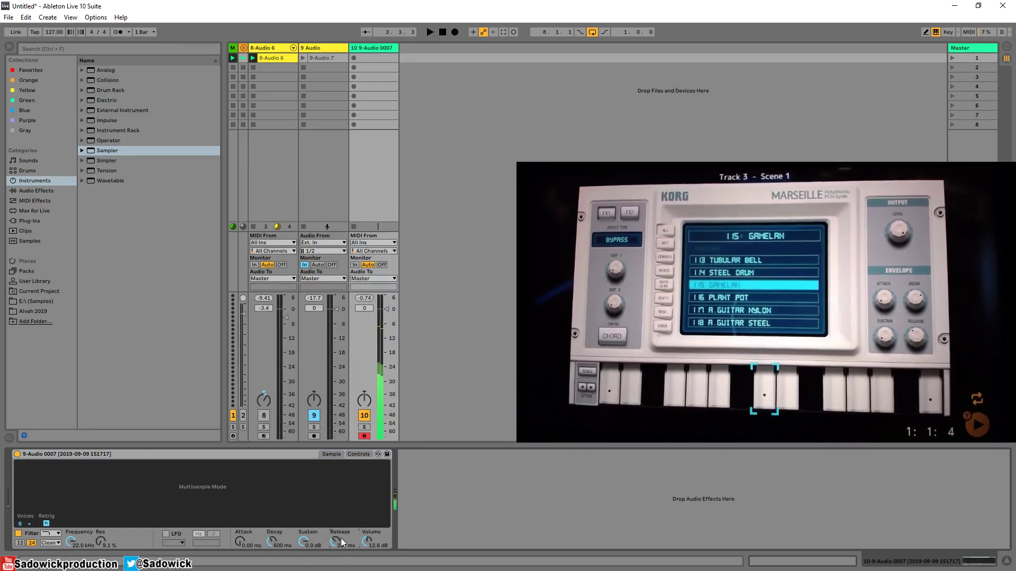
Add the FabFilter Pro-R reverb after the Simpler, set its mix to 62.73%, and move its window aside
click(32, 220)
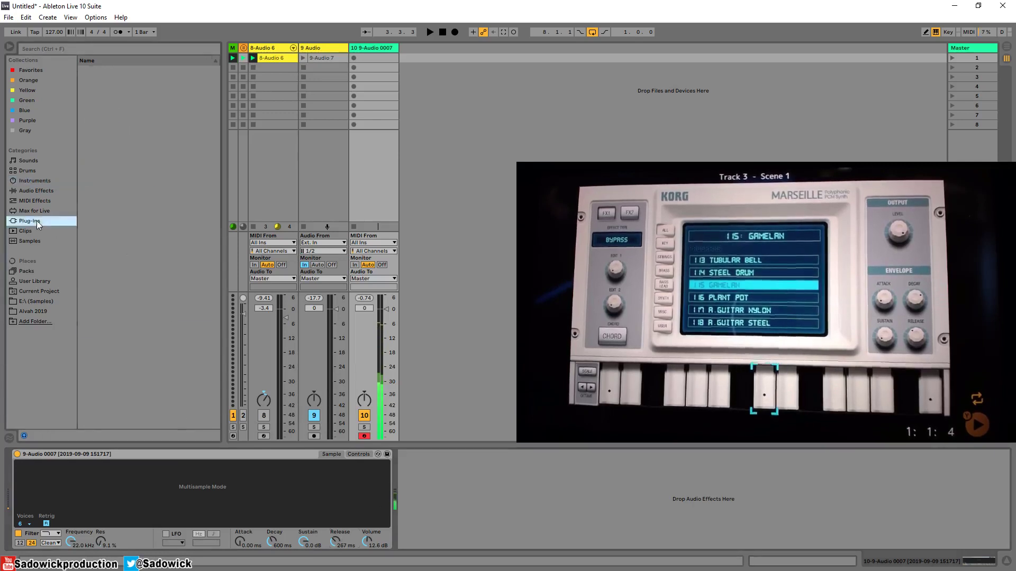
drag(135, 325, 402, 492)
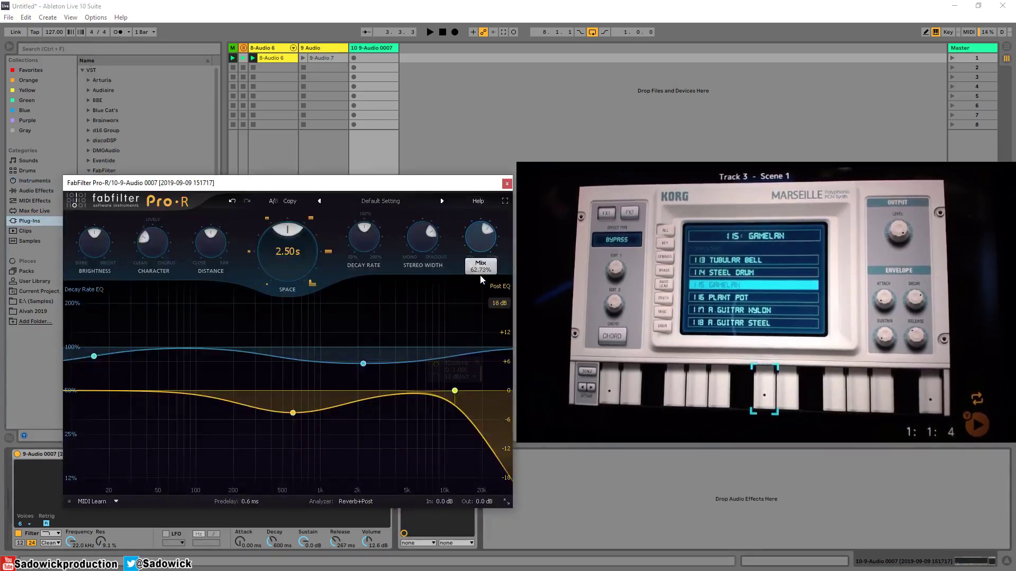
drag(397, 183, 507, 105)
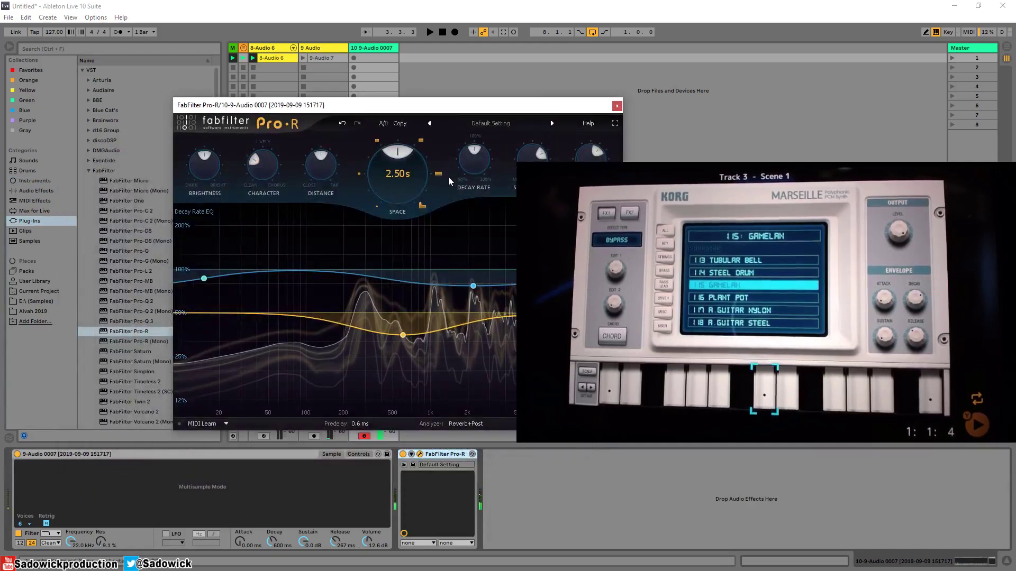